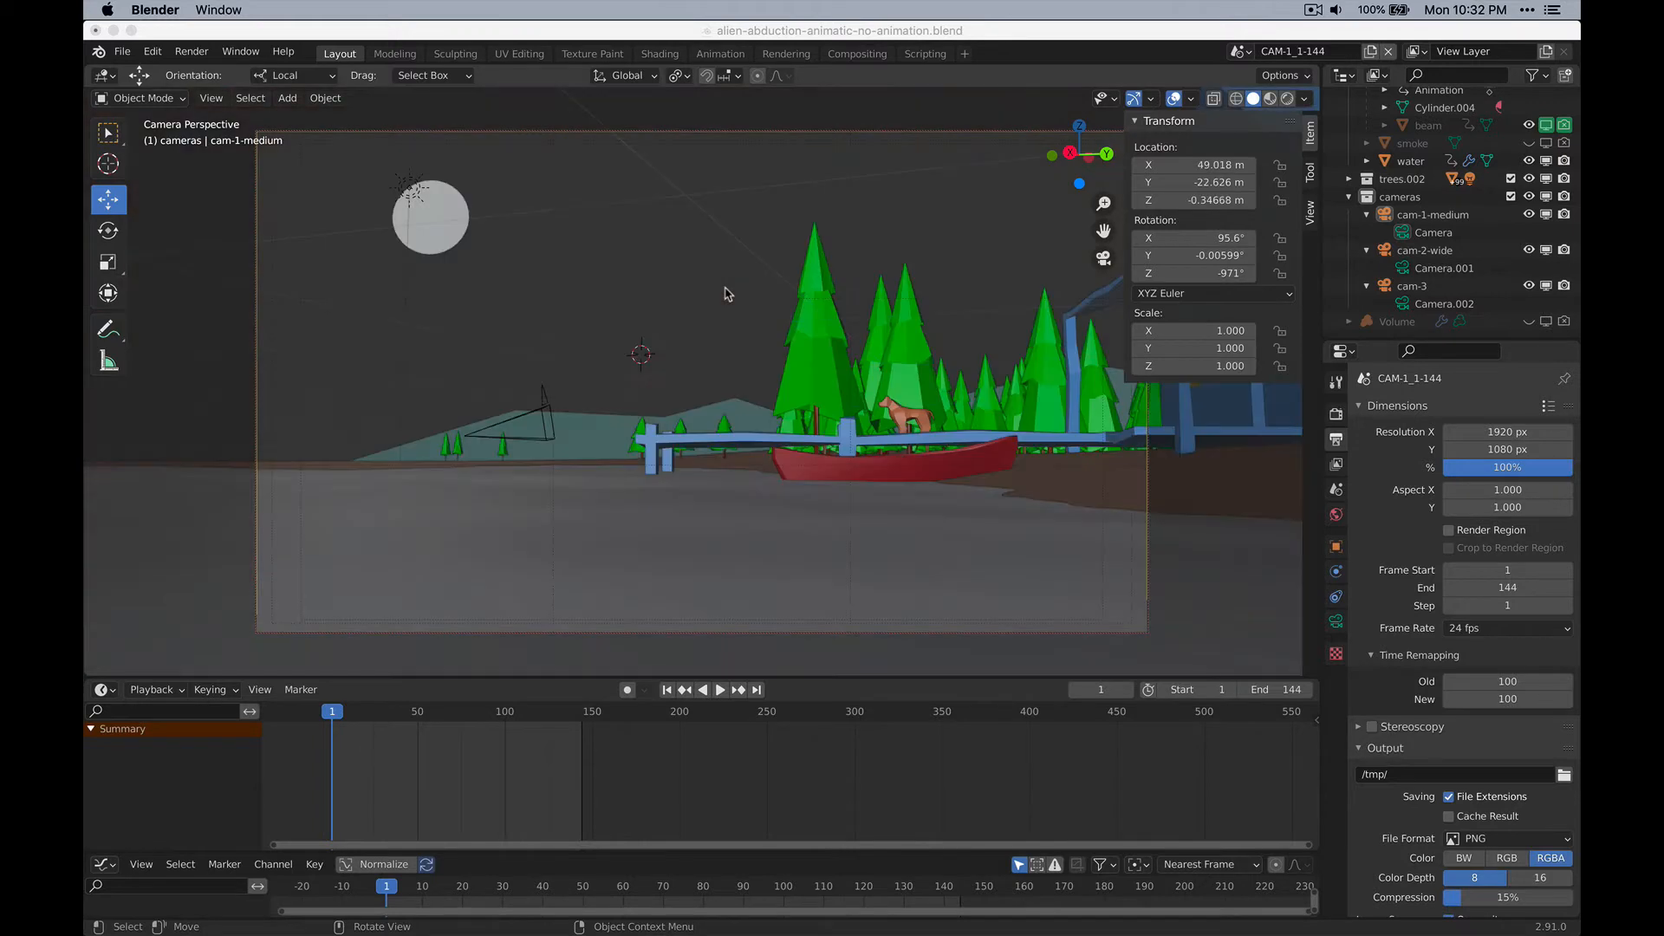
{"action": "scroll", "coordinate": [578, 274], "scroll_direction": "up", "scroll_amount": 2}
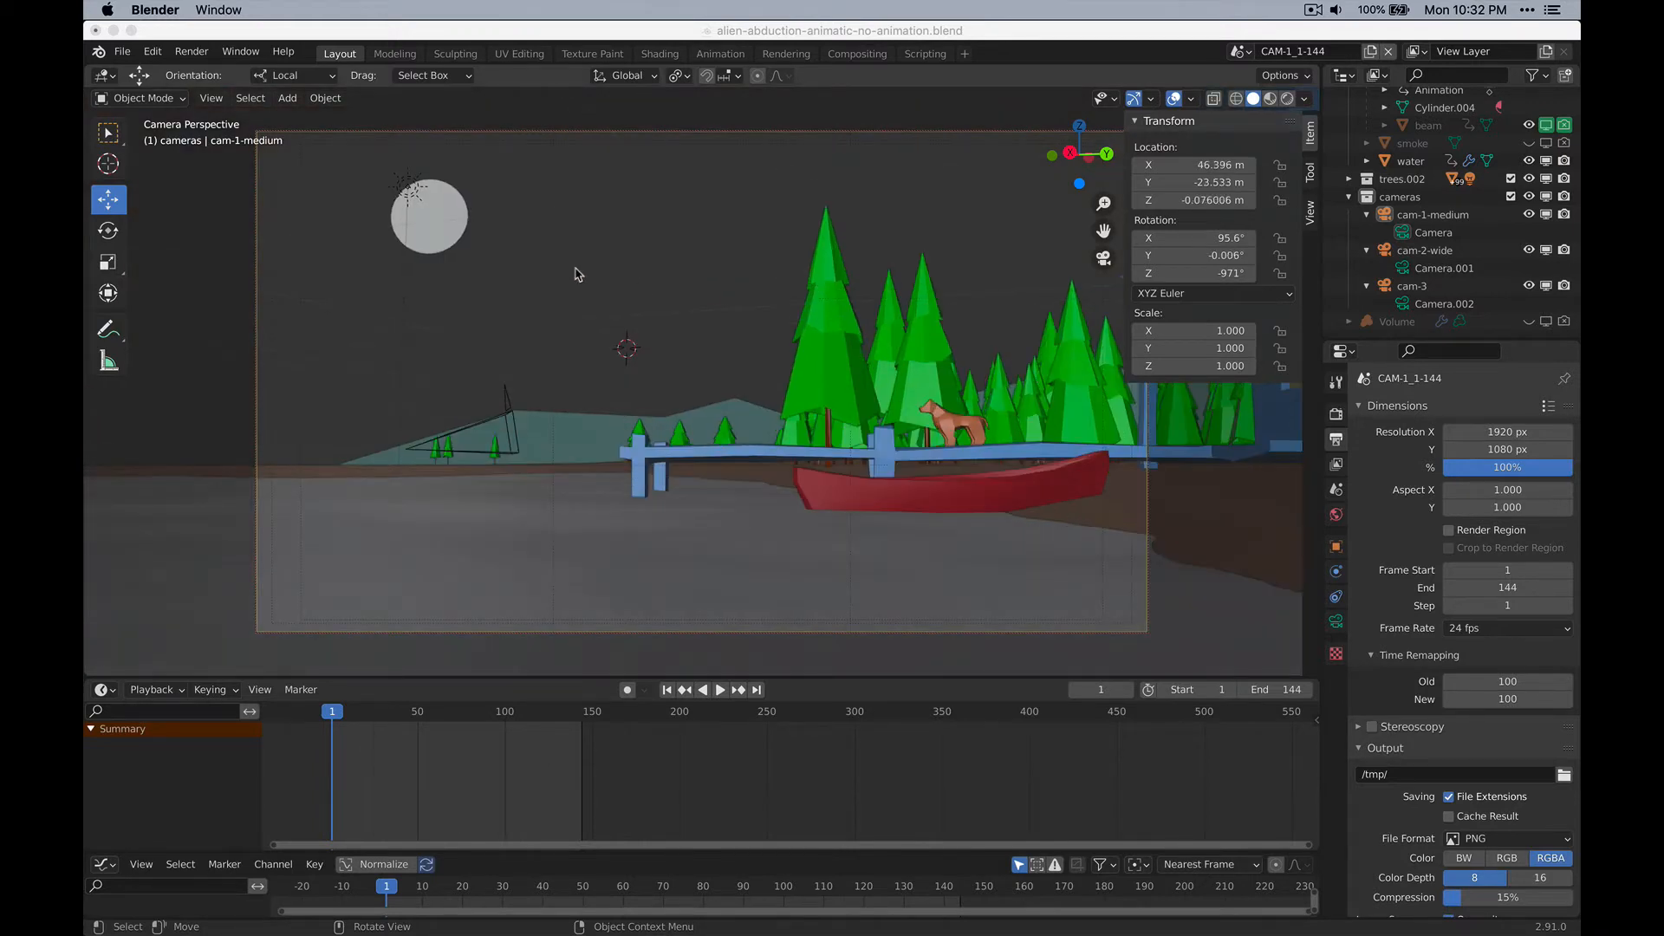
{"action": "scroll", "coordinate": [578, 274], "scroll_direction": "down", "scroll_amount": 2}
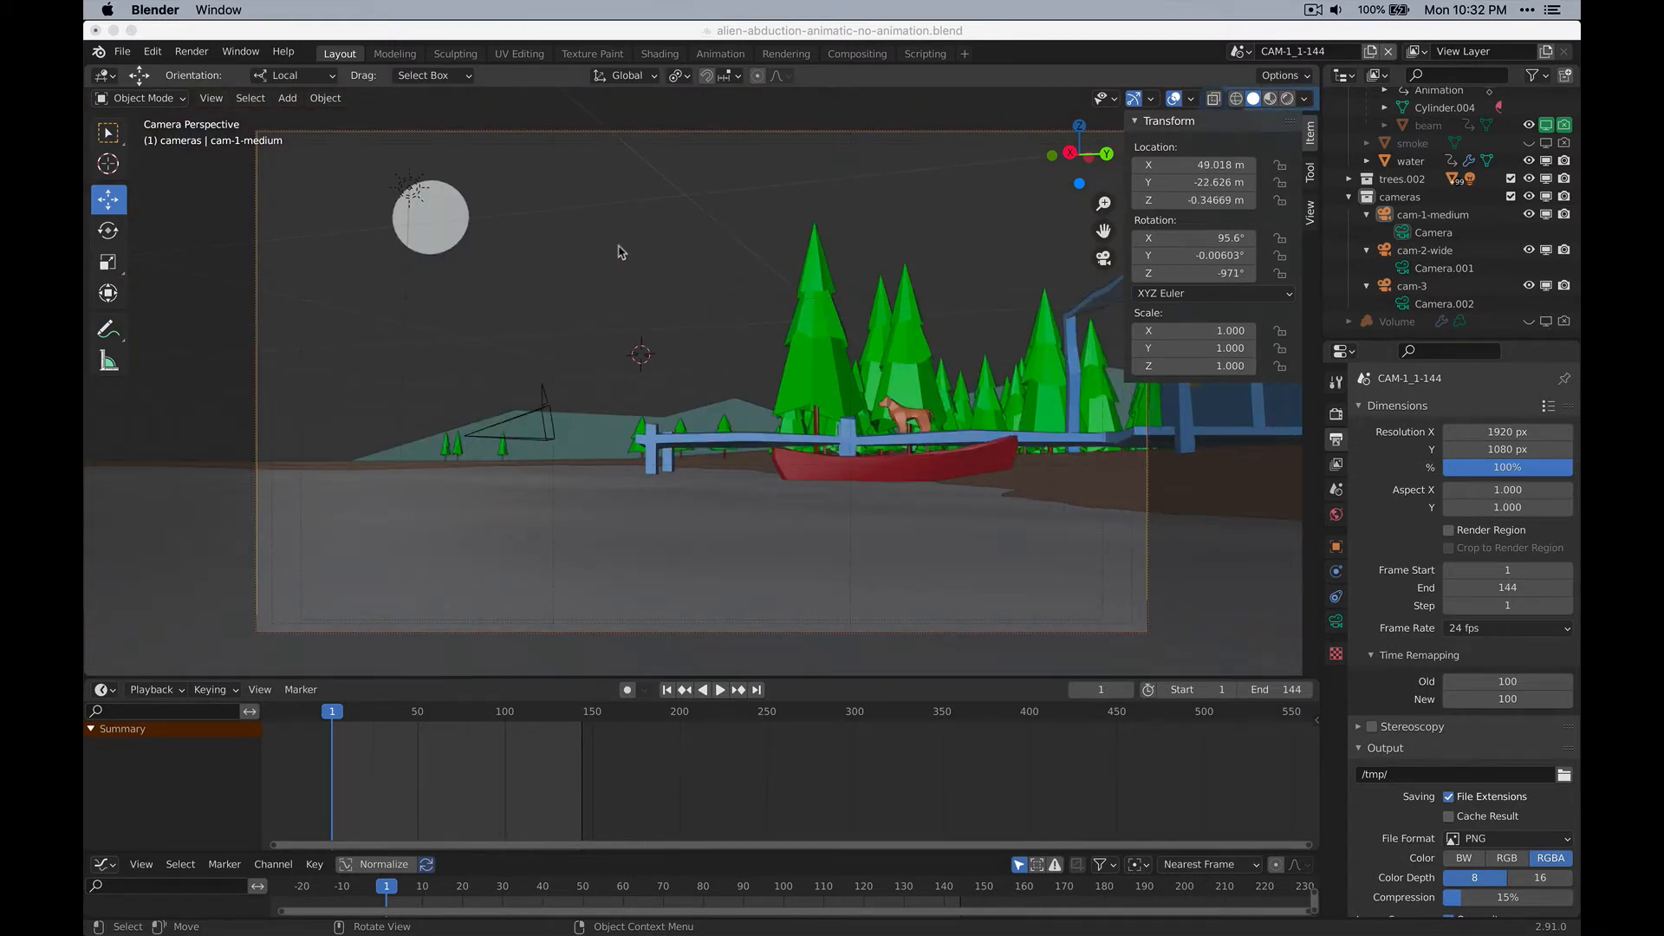
{"action": "key", "text": "super+z"}
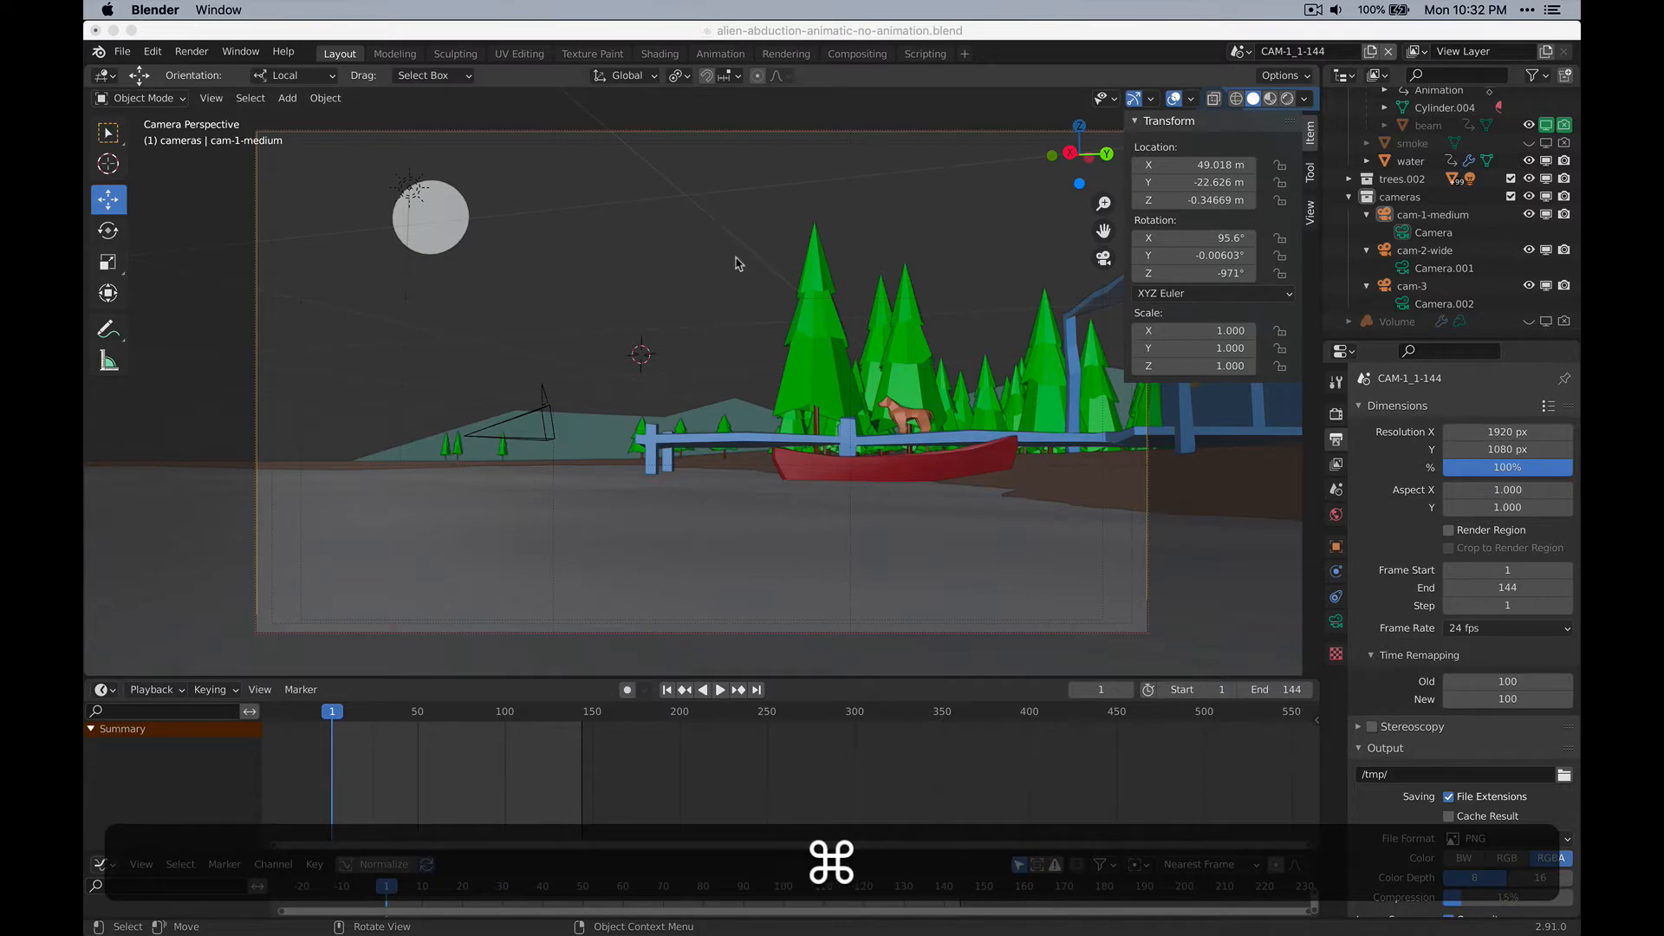
View the CAM-1_144-192 scene and return to the CAM-1_1-144 scene.
{"action": "left_click", "coordinate": [1239, 52]}
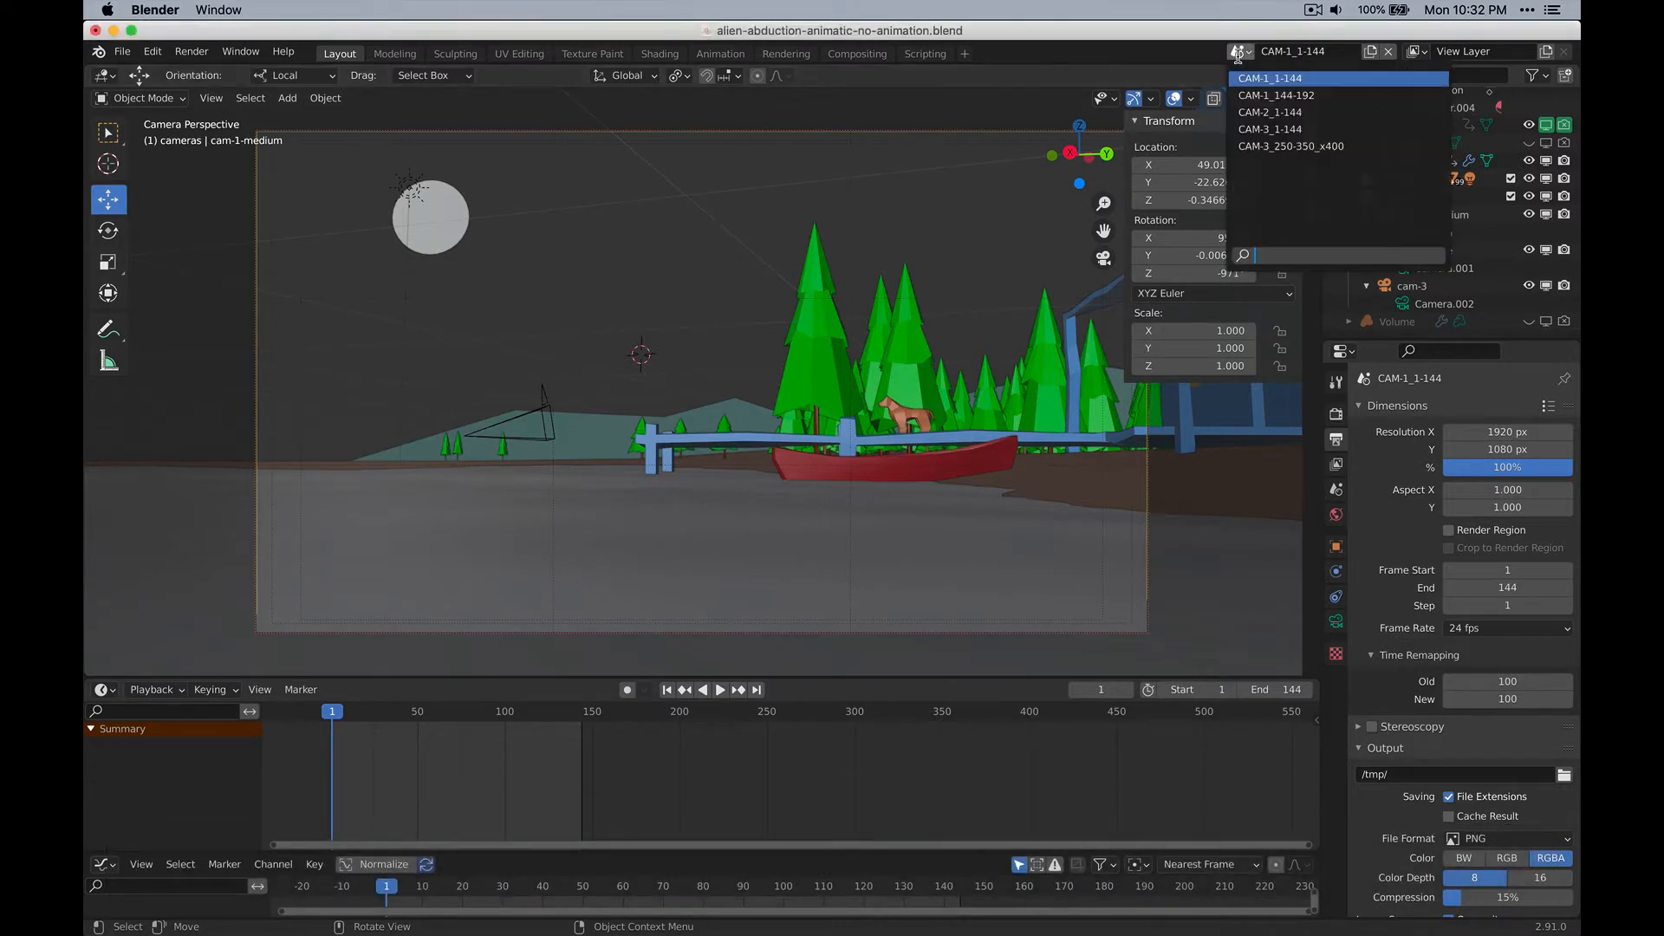
{"action": "left_click", "coordinate": [1248, 95]}
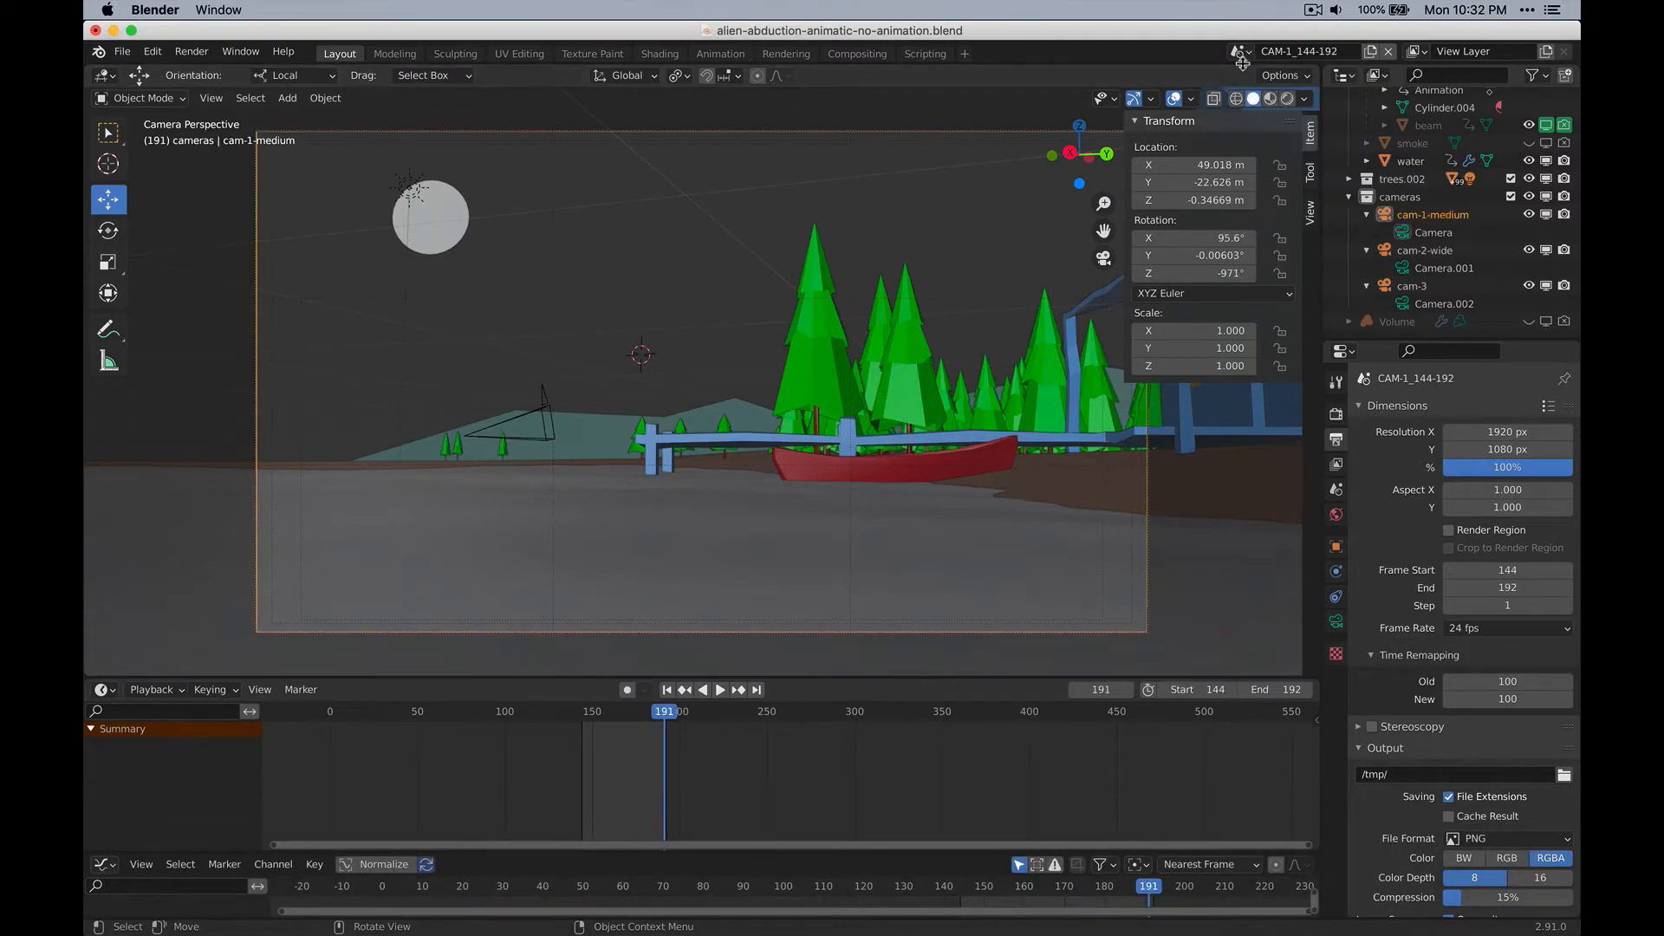
{"action": "left_click", "coordinate": [1243, 56]}
{"action": "left_click", "coordinate": [1271, 78]}
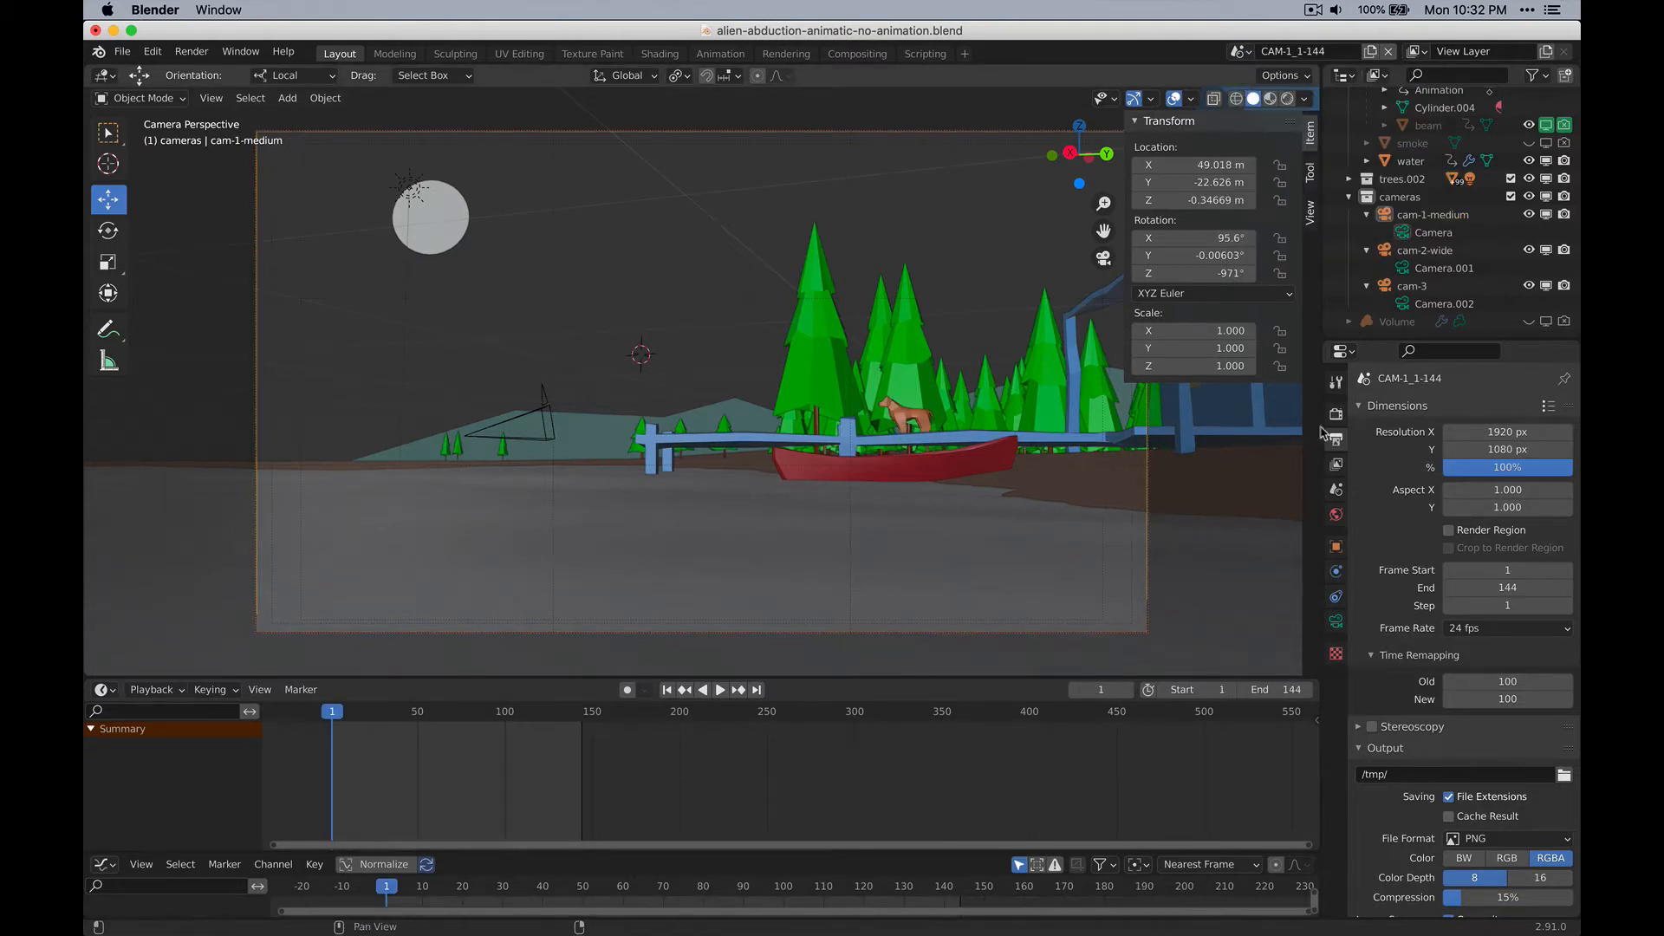
Lock the location, rotation and scale of cam-1-medium on all axes, and check the locks in the CAM-1_144-192 scene.
{"action": "left_click_drag", "start_coordinate": [1280, 164], "coordinate": [1289, 282]}
{"action": "left_click_drag", "start_coordinate": [1283, 338], "coordinate": [1281, 367]}
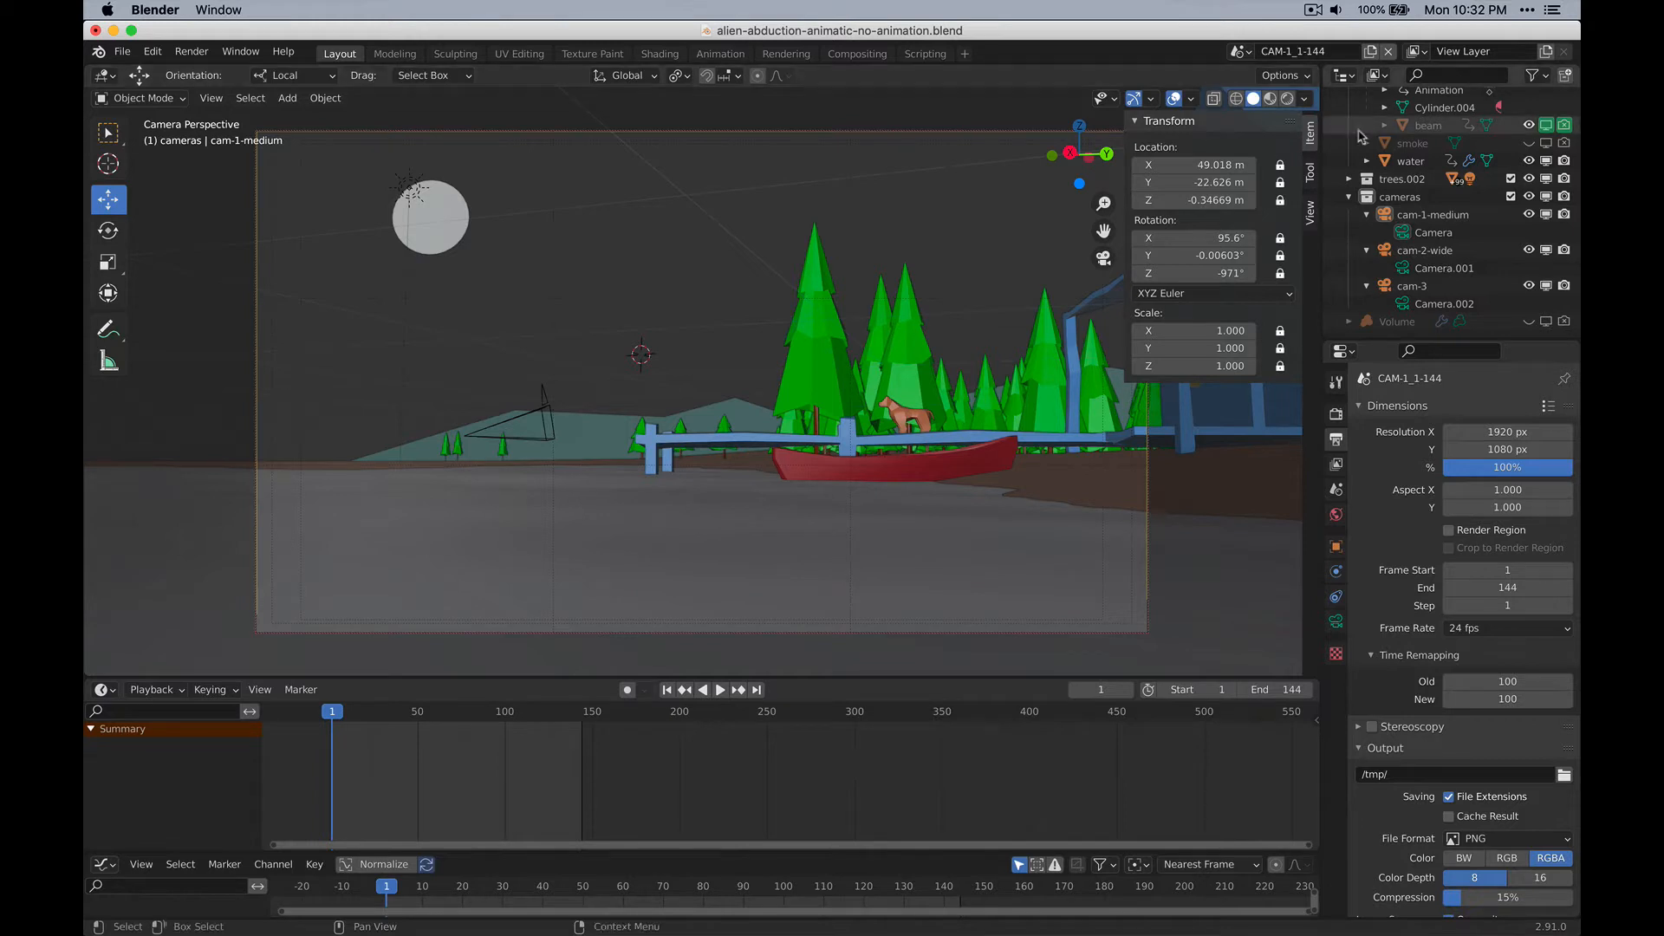
{"action": "left_click", "coordinate": [1238, 54]}
{"action": "left_click", "coordinate": [1257, 95]}
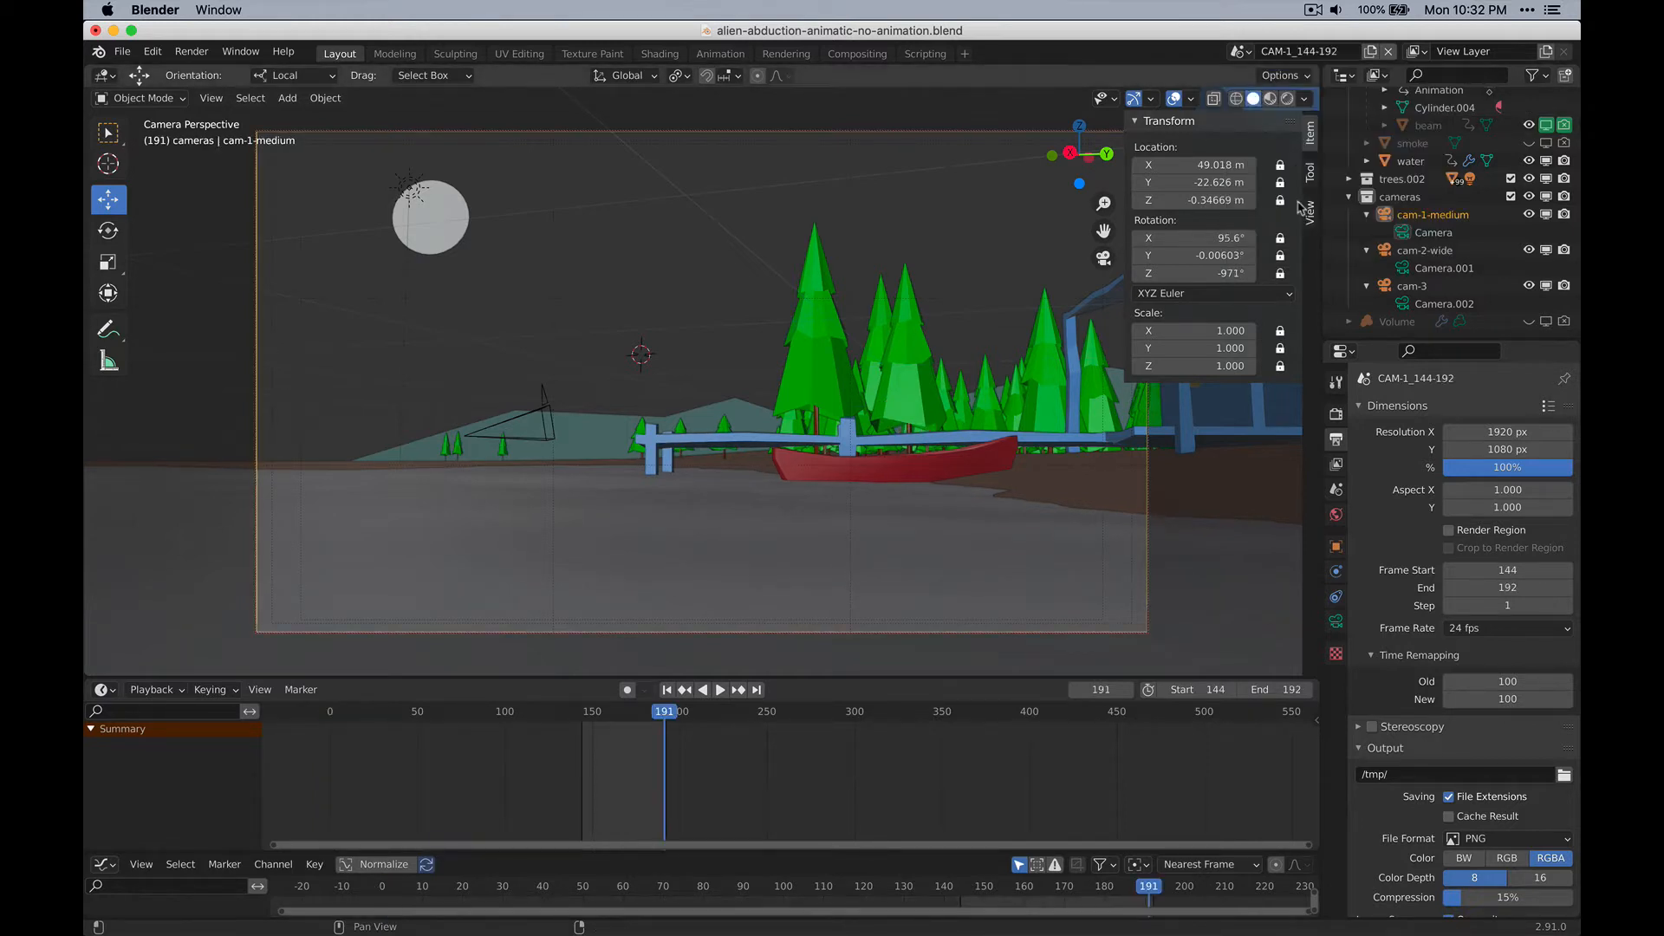
{"action": "left_click", "coordinate": [1238, 52]}
{"action": "left_click", "coordinate": [1239, 52]}
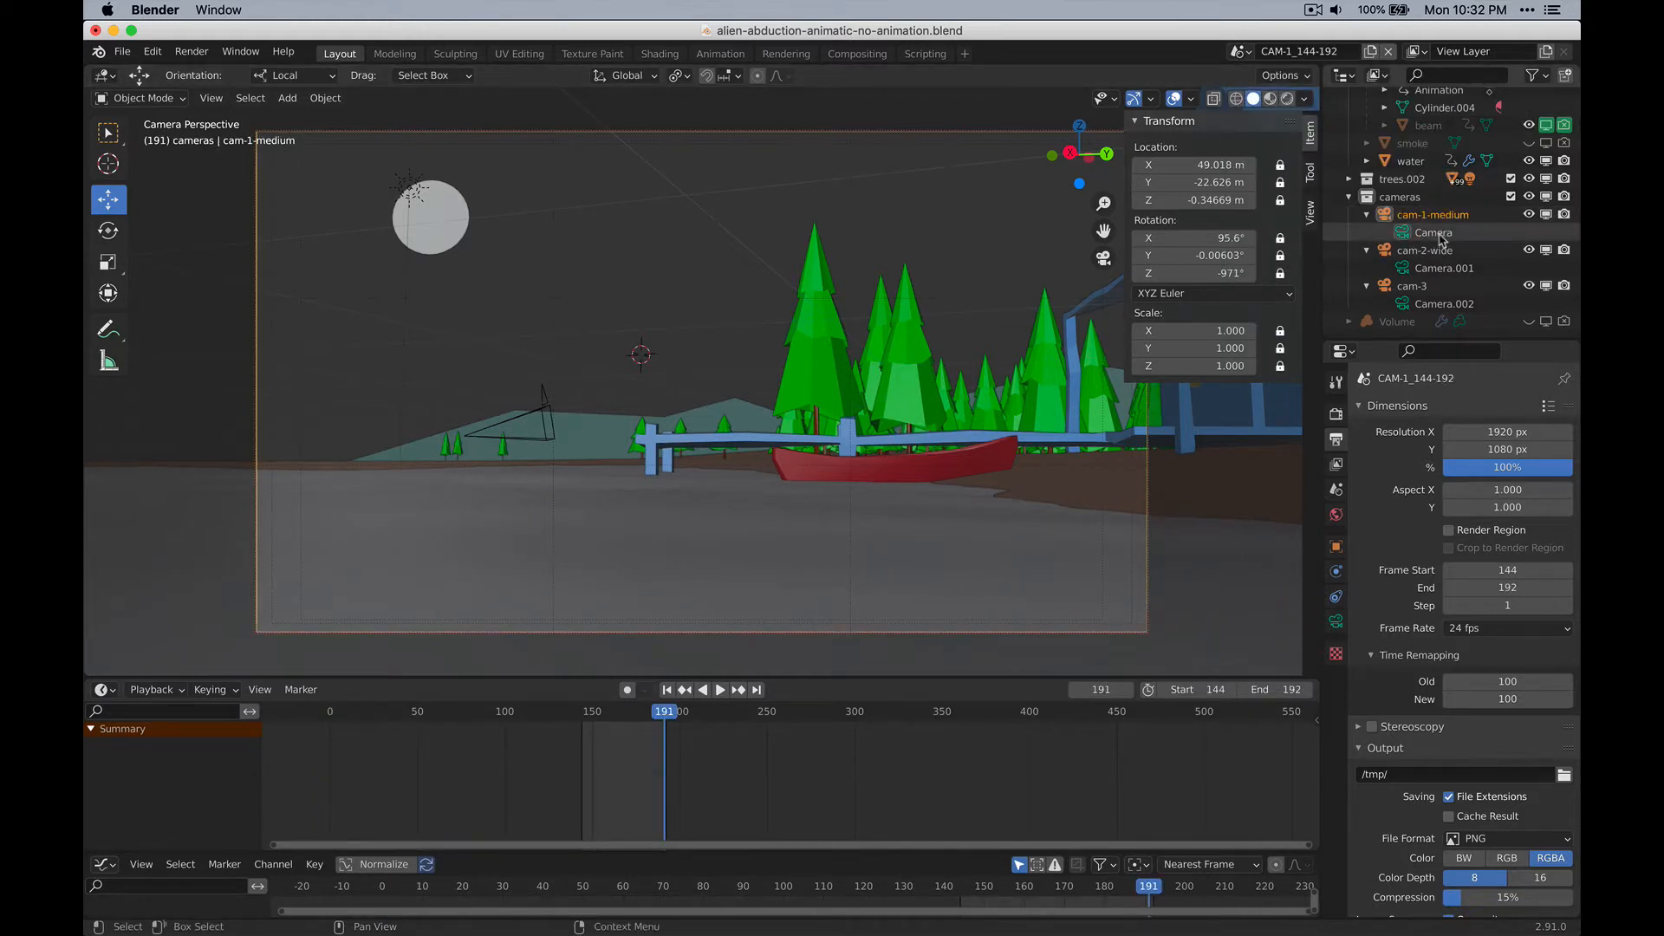
Lock the location, rotation and scale of cam-3 on all axes and switch back to the CAM-1_1-144 scene.
{"action": "left_click", "coordinate": [1434, 269]}
{"action": "left_click", "coordinate": [1443, 303]}
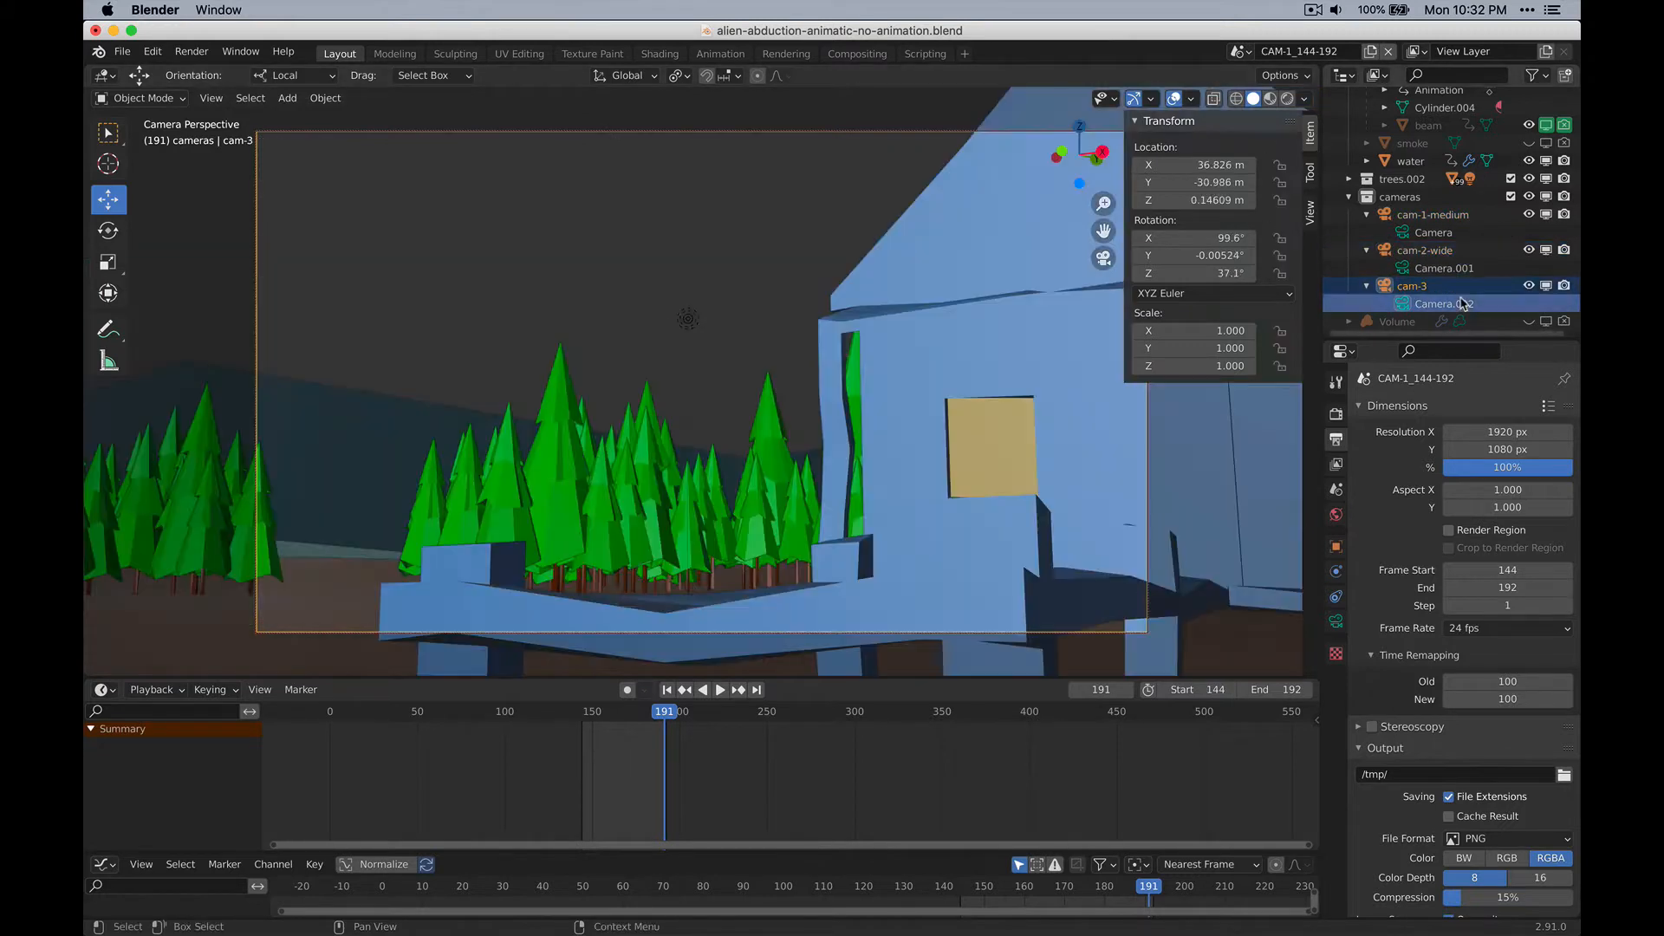
{"action": "left_click_drag", "start_coordinate": [1279, 165], "coordinate": [1283, 371]}
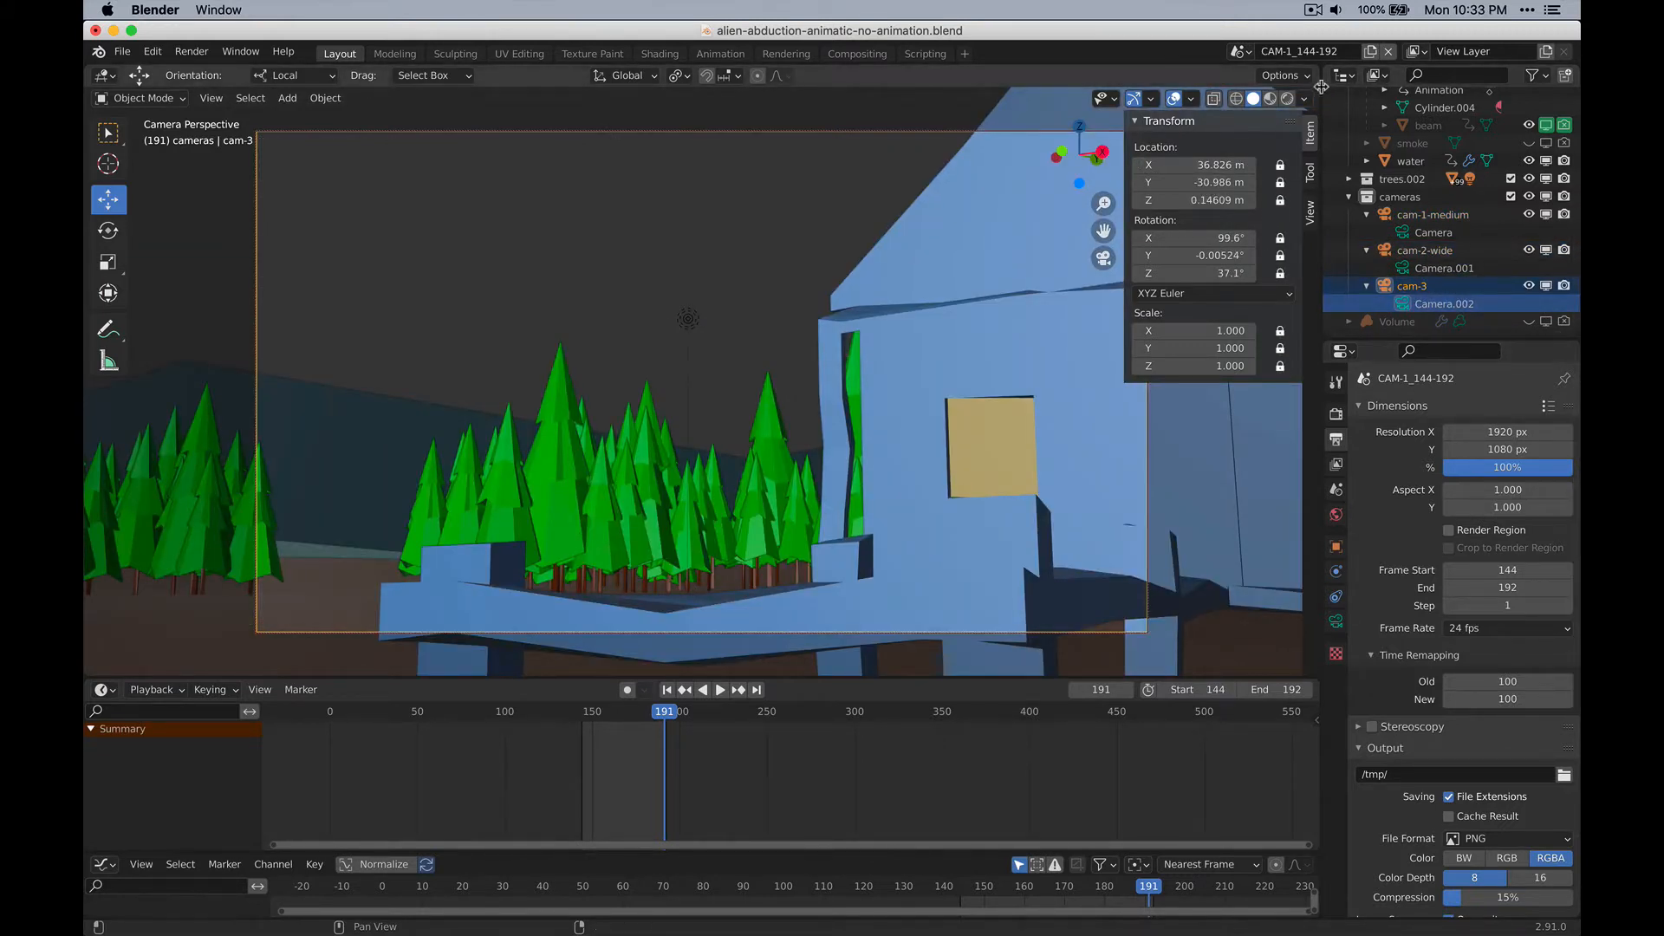
{"action": "left_click", "coordinate": [1241, 52]}
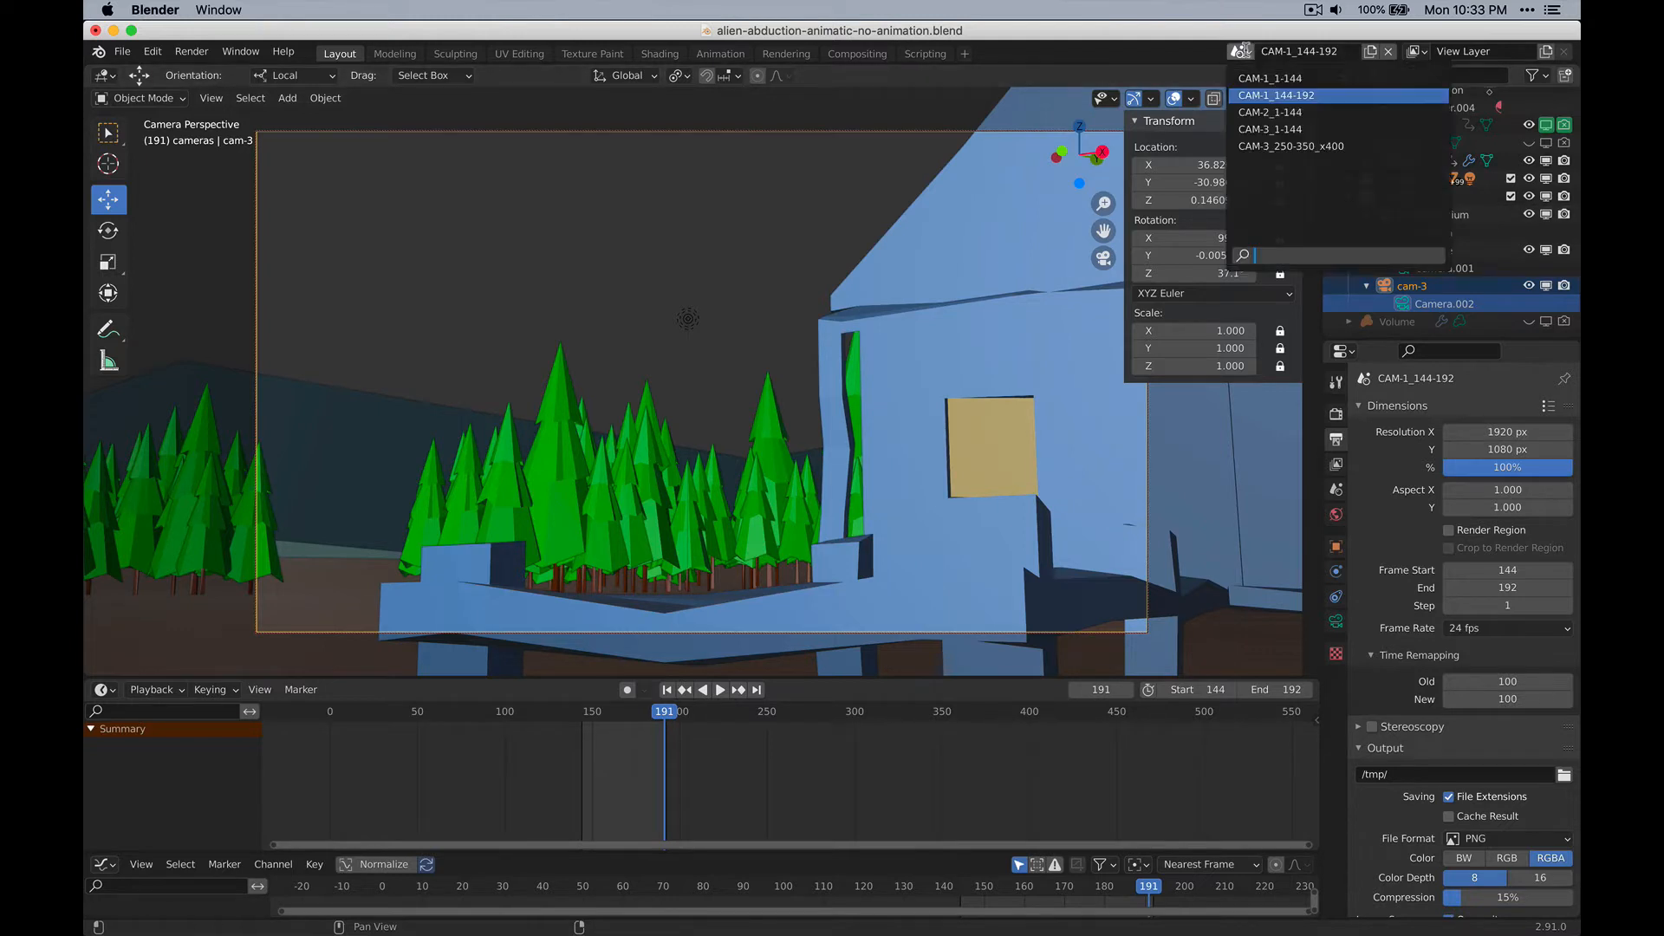
{"action": "left_click", "coordinate": [1281, 87]}
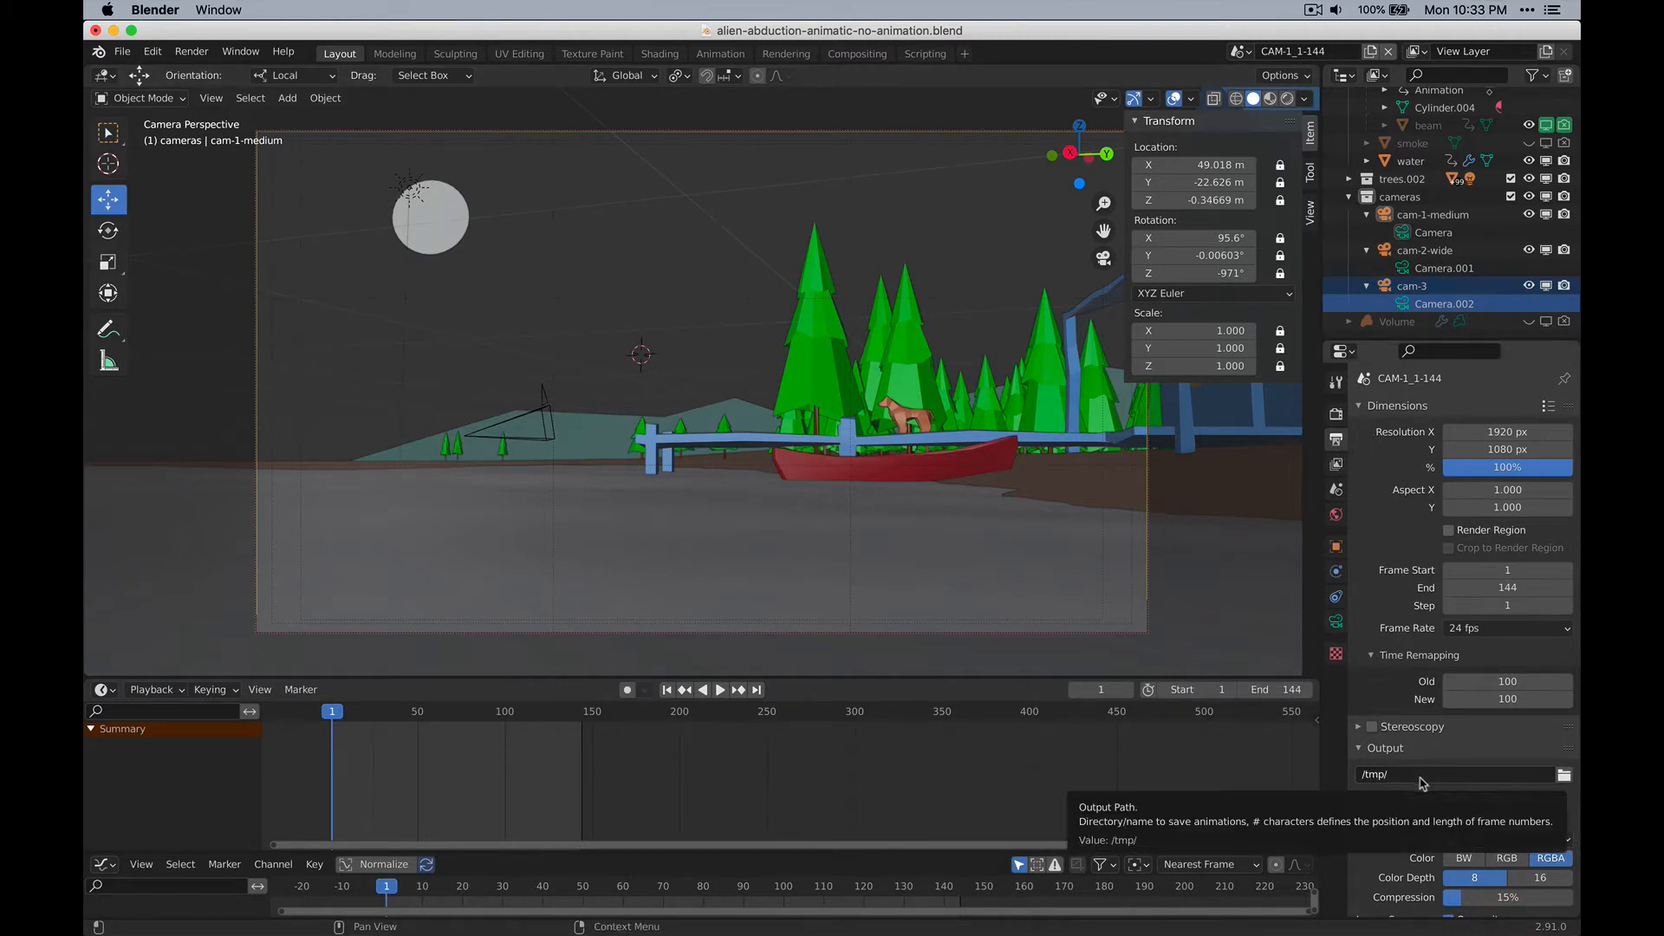
Browse for the render output path and create a new folder named animatic-2 in the animatic project folder.
{"action": "left_click", "coordinate": [1564, 773]}
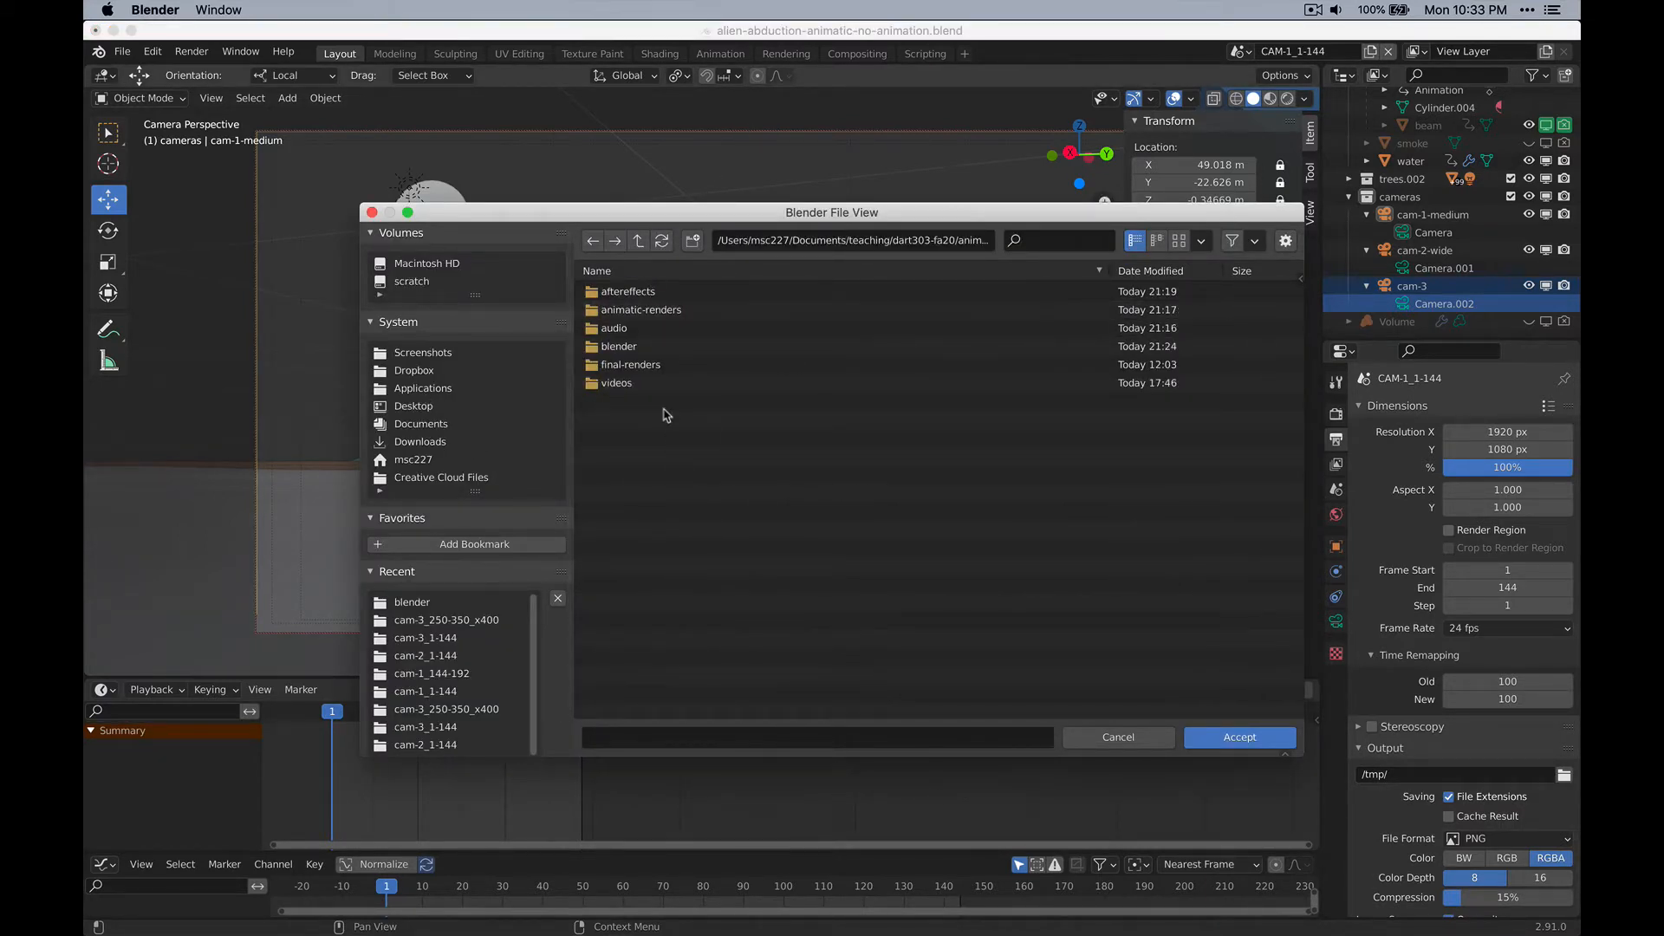
{"action": "right_click", "coordinate": [667, 440]}
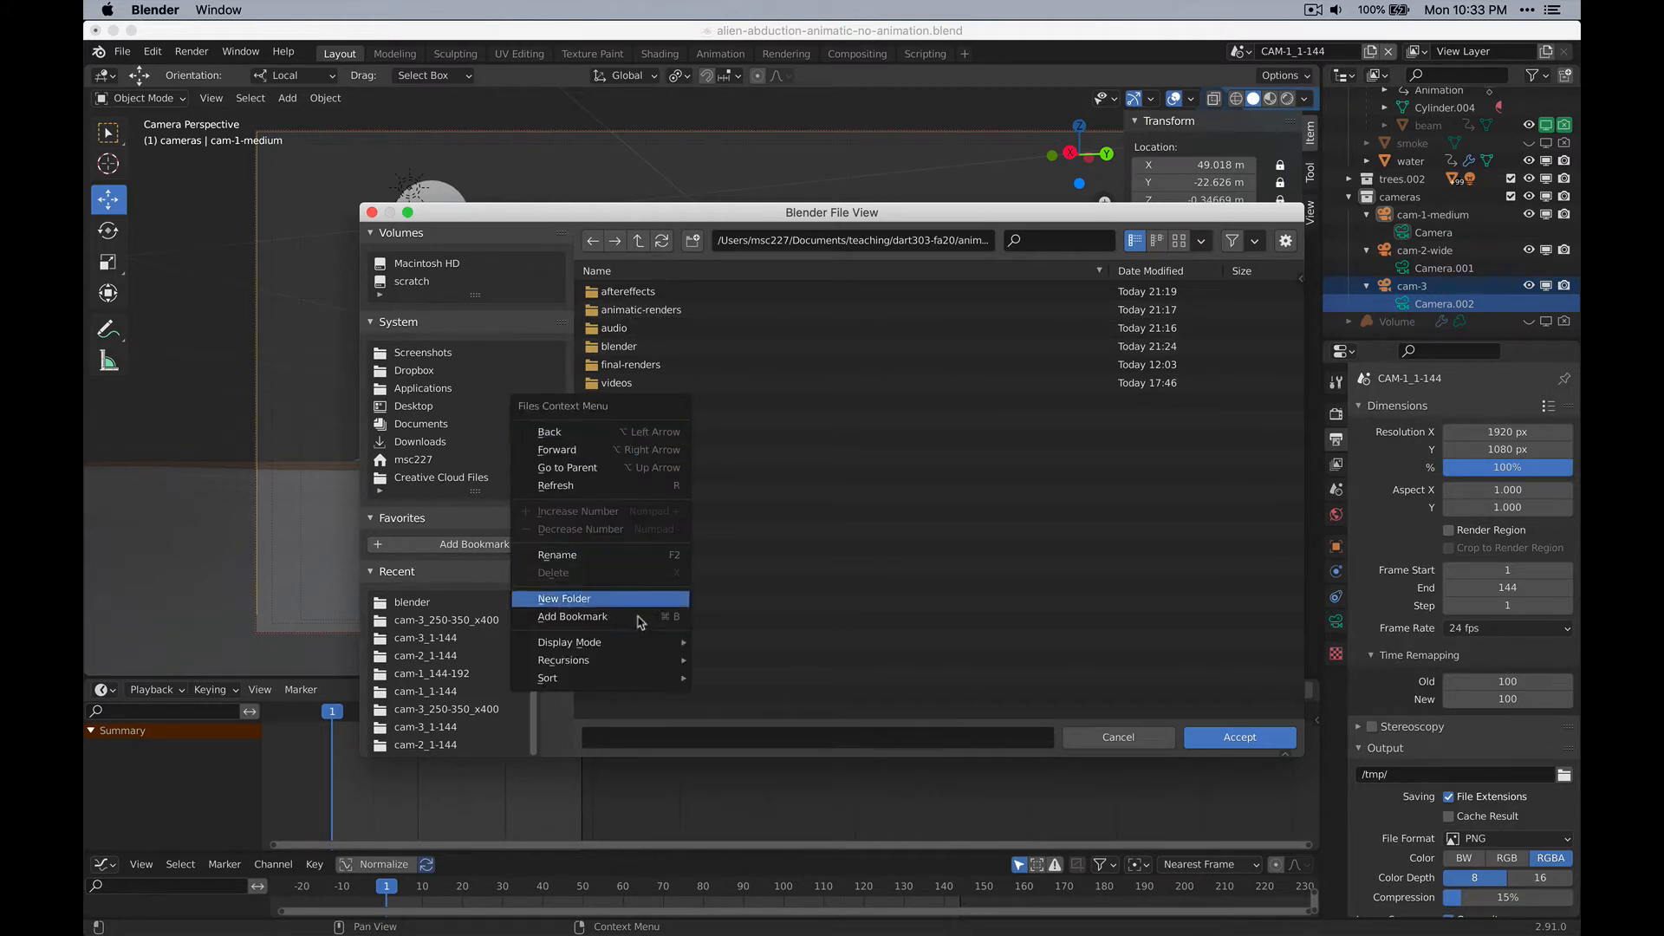
{"action": "mouse_move", "coordinate": [640, 651]}
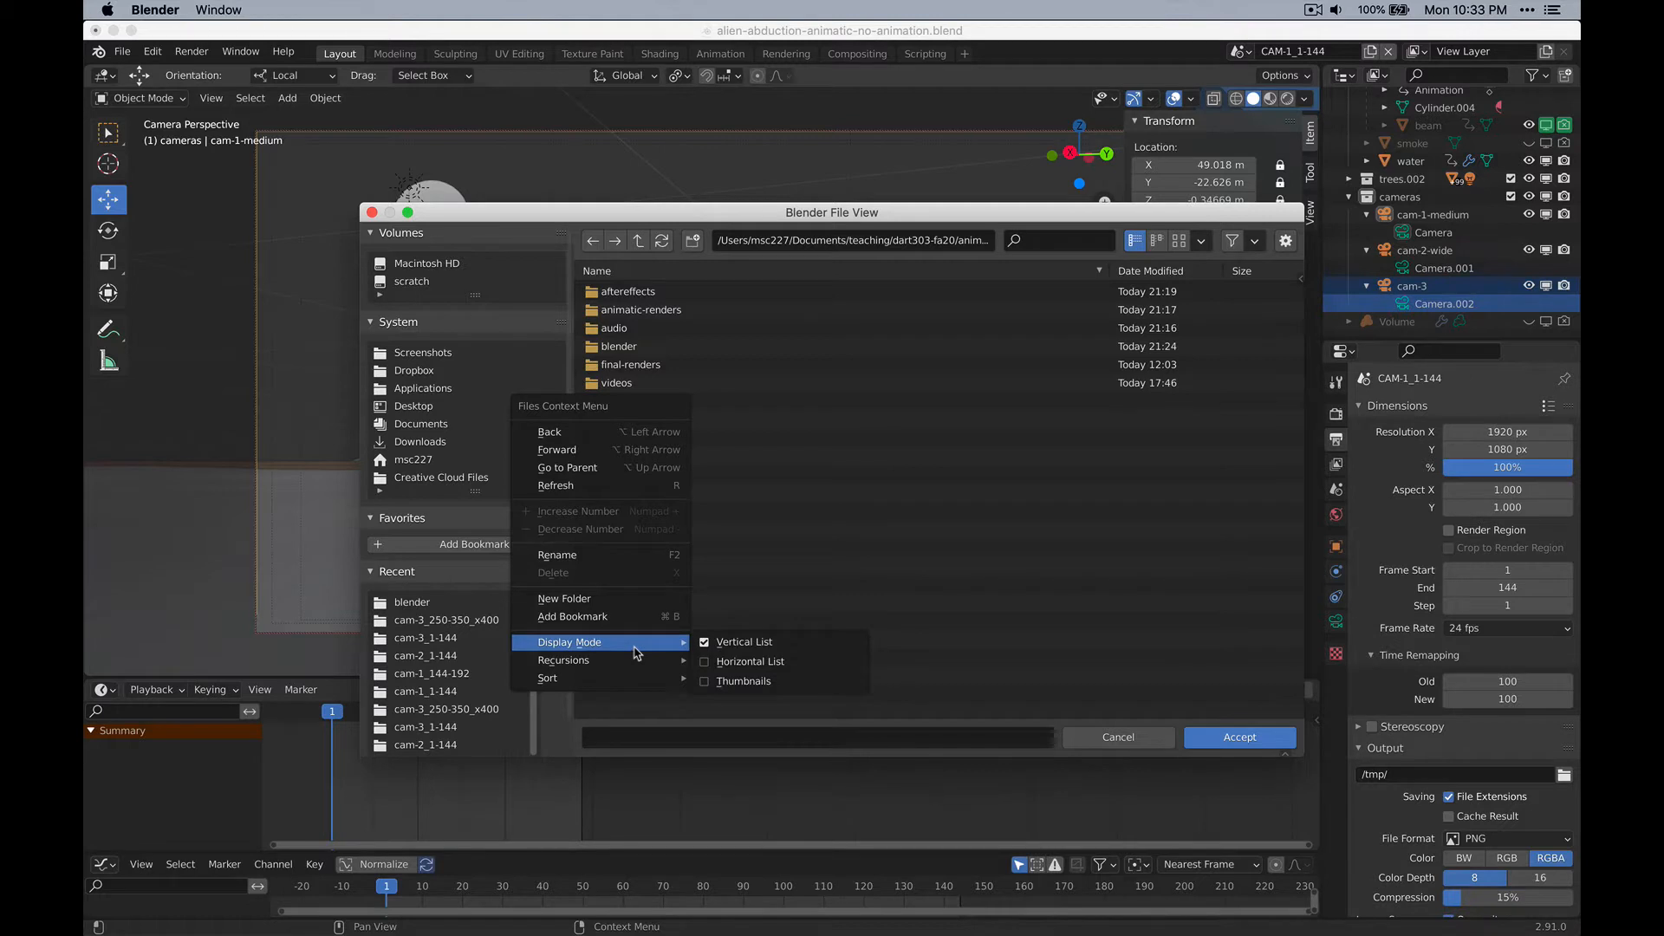
{"action": "left_click", "coordinate": [702, 247]}
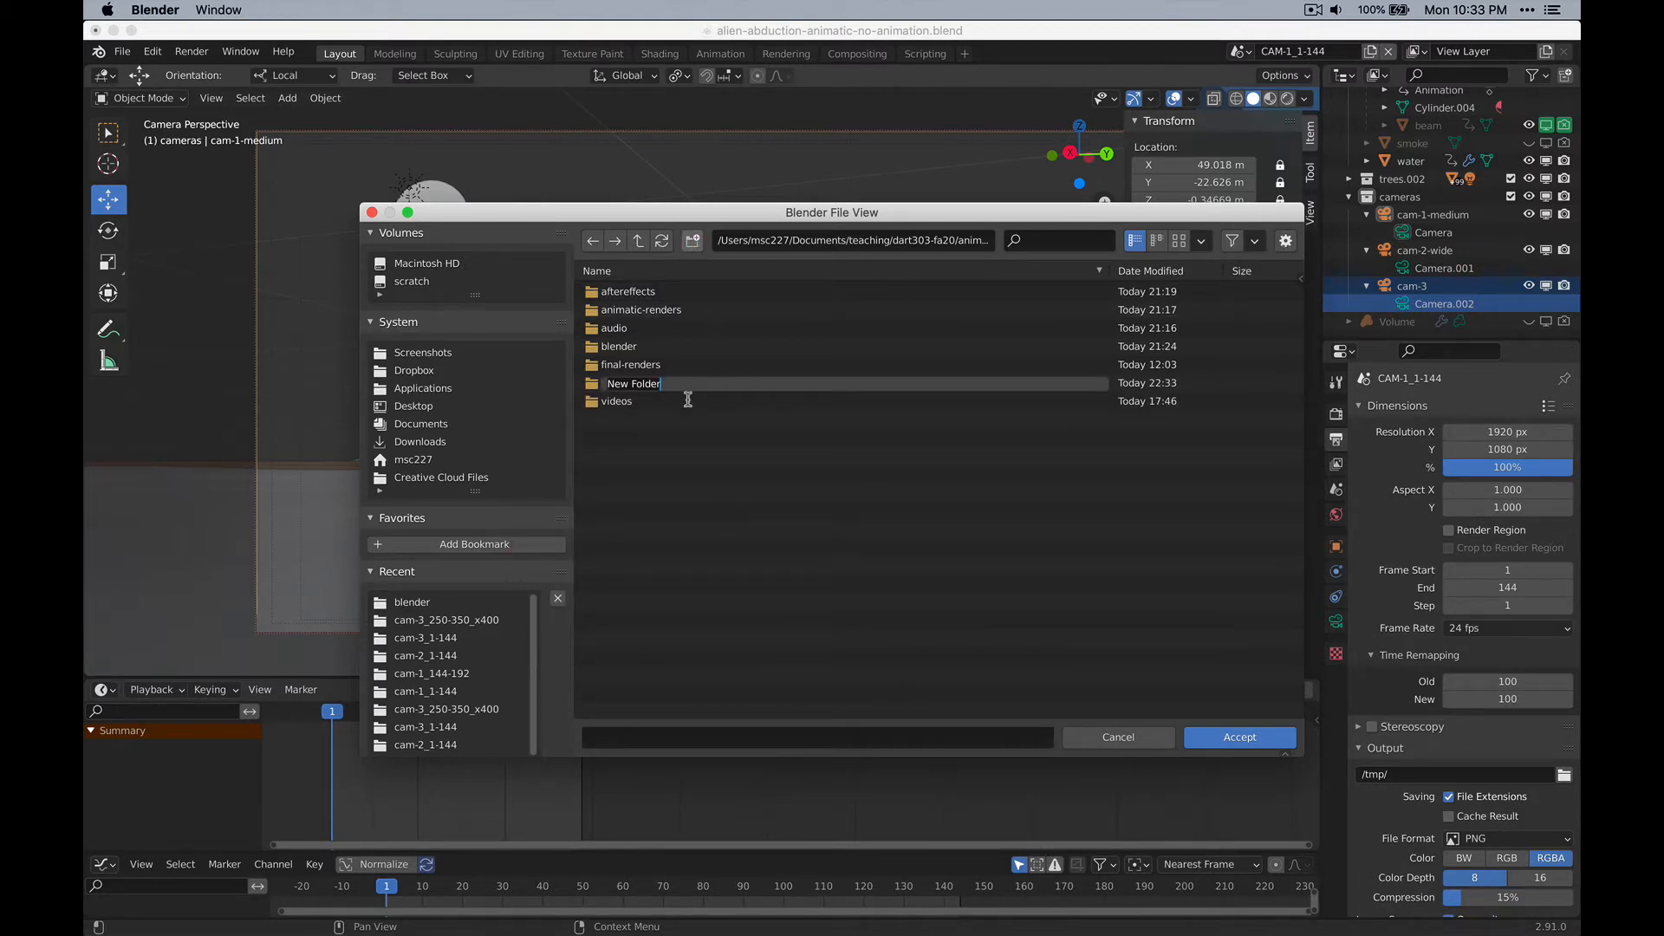
{"action": "type", "text": "animatic"}
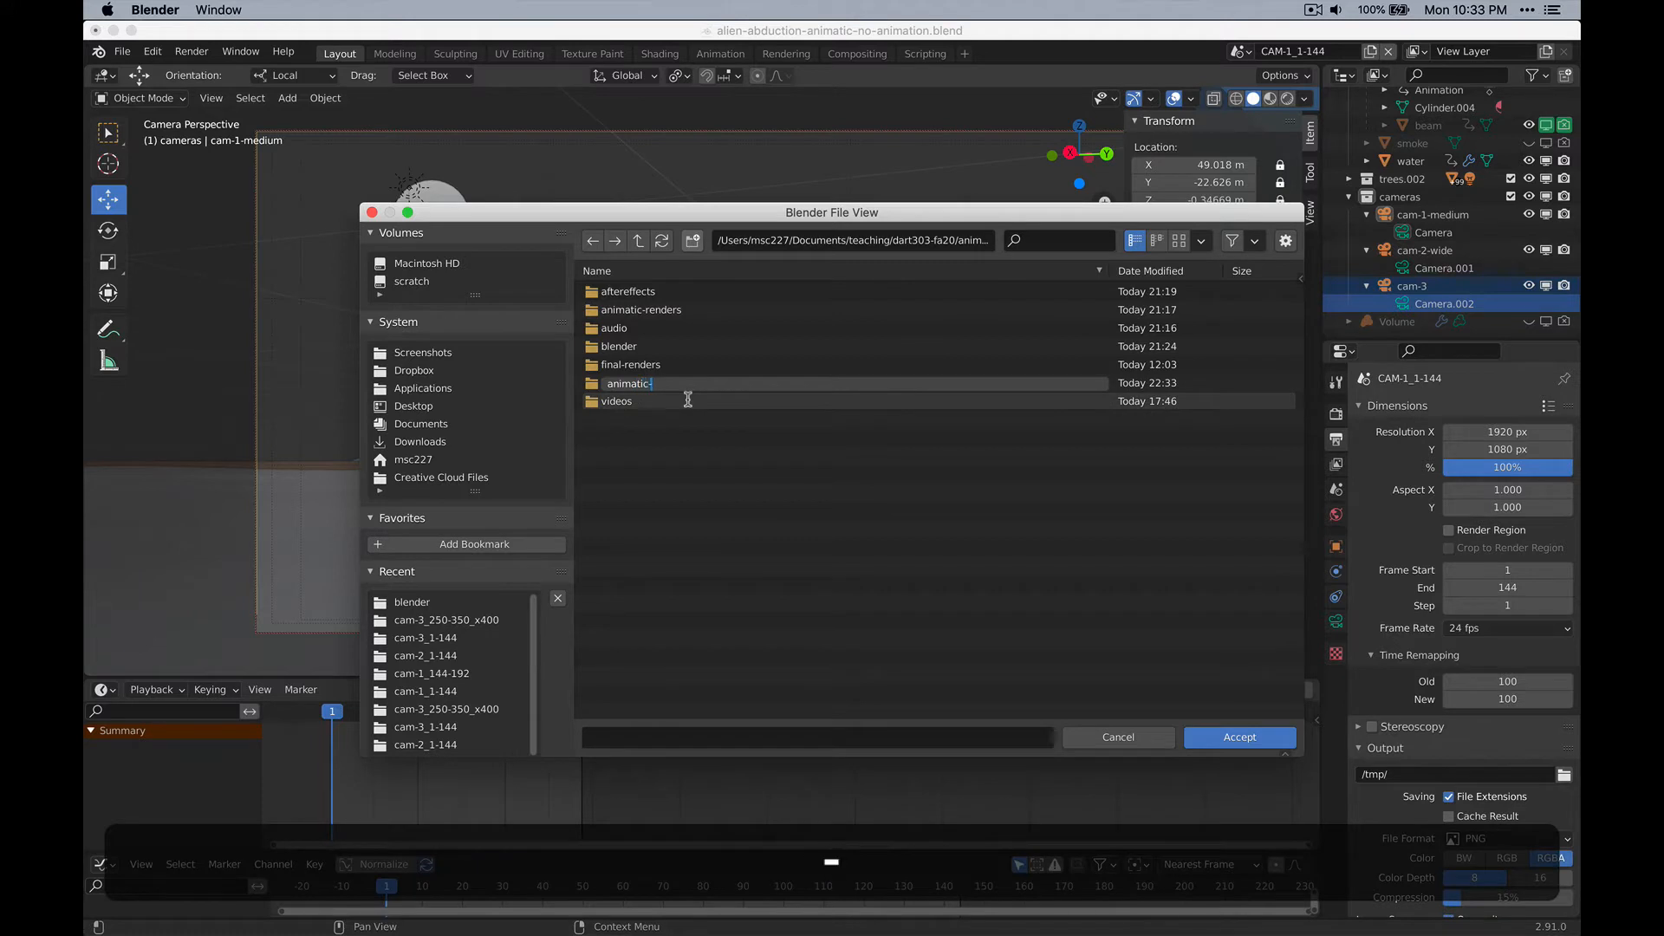
{"action": "type", "text": "-2"}
{"action": "key", "text": "Return"}
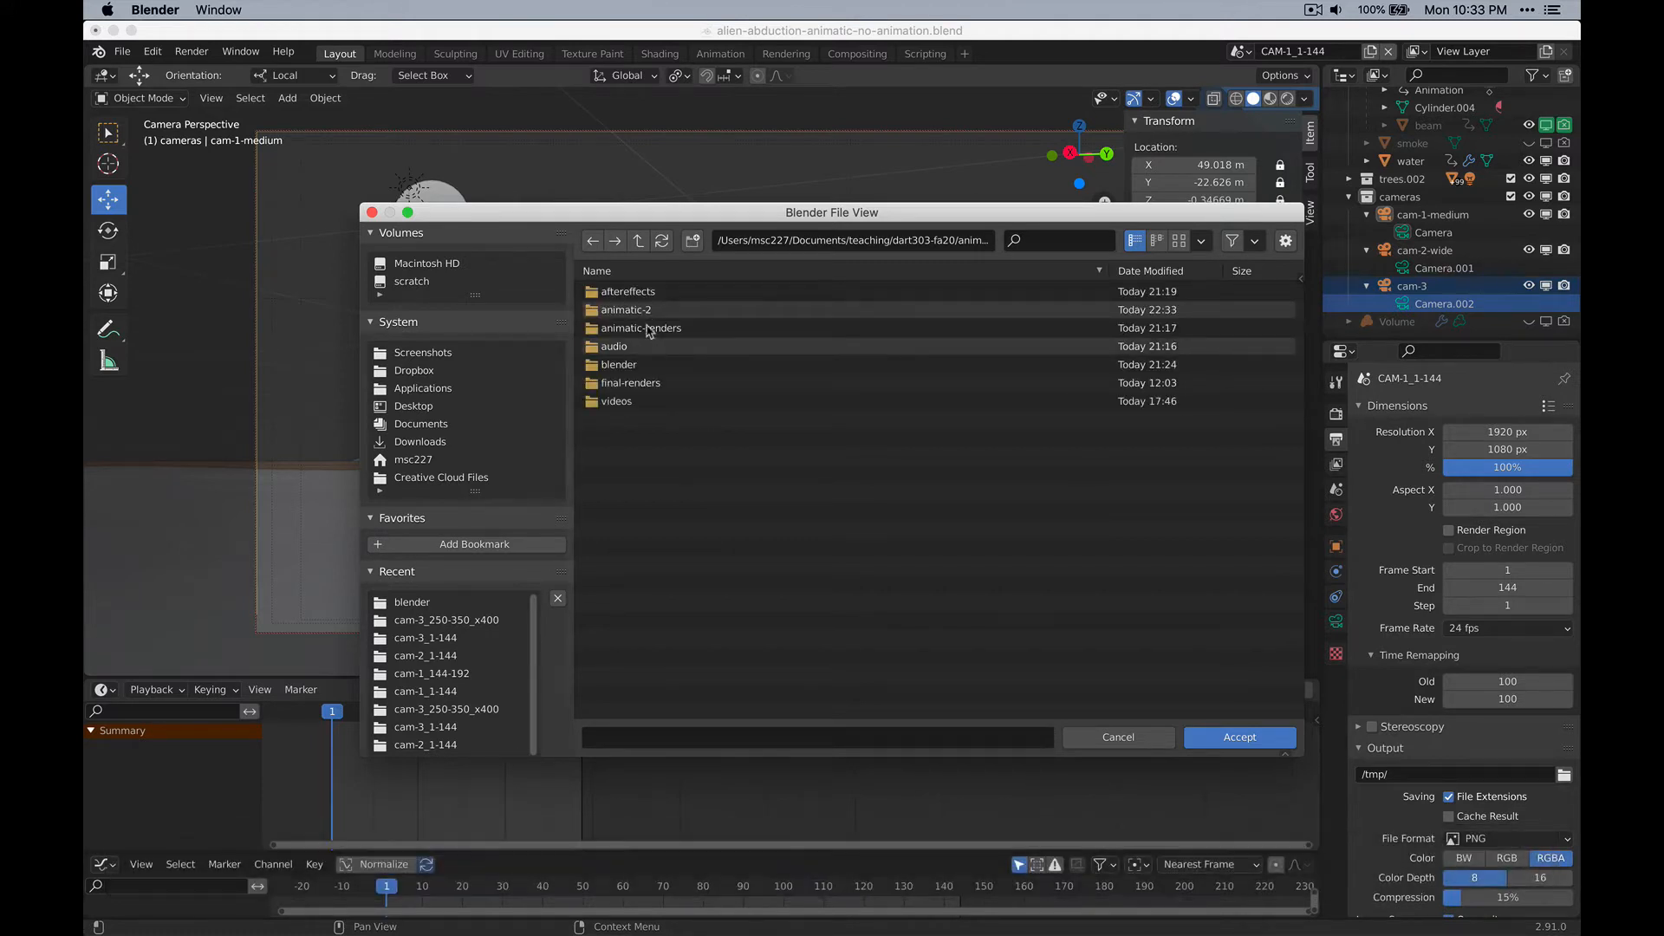
Create a subfolder named cam-1_1-144 inside the animatic-2 folder.
{"action": "left_click", "coordinate": [635, 312]}
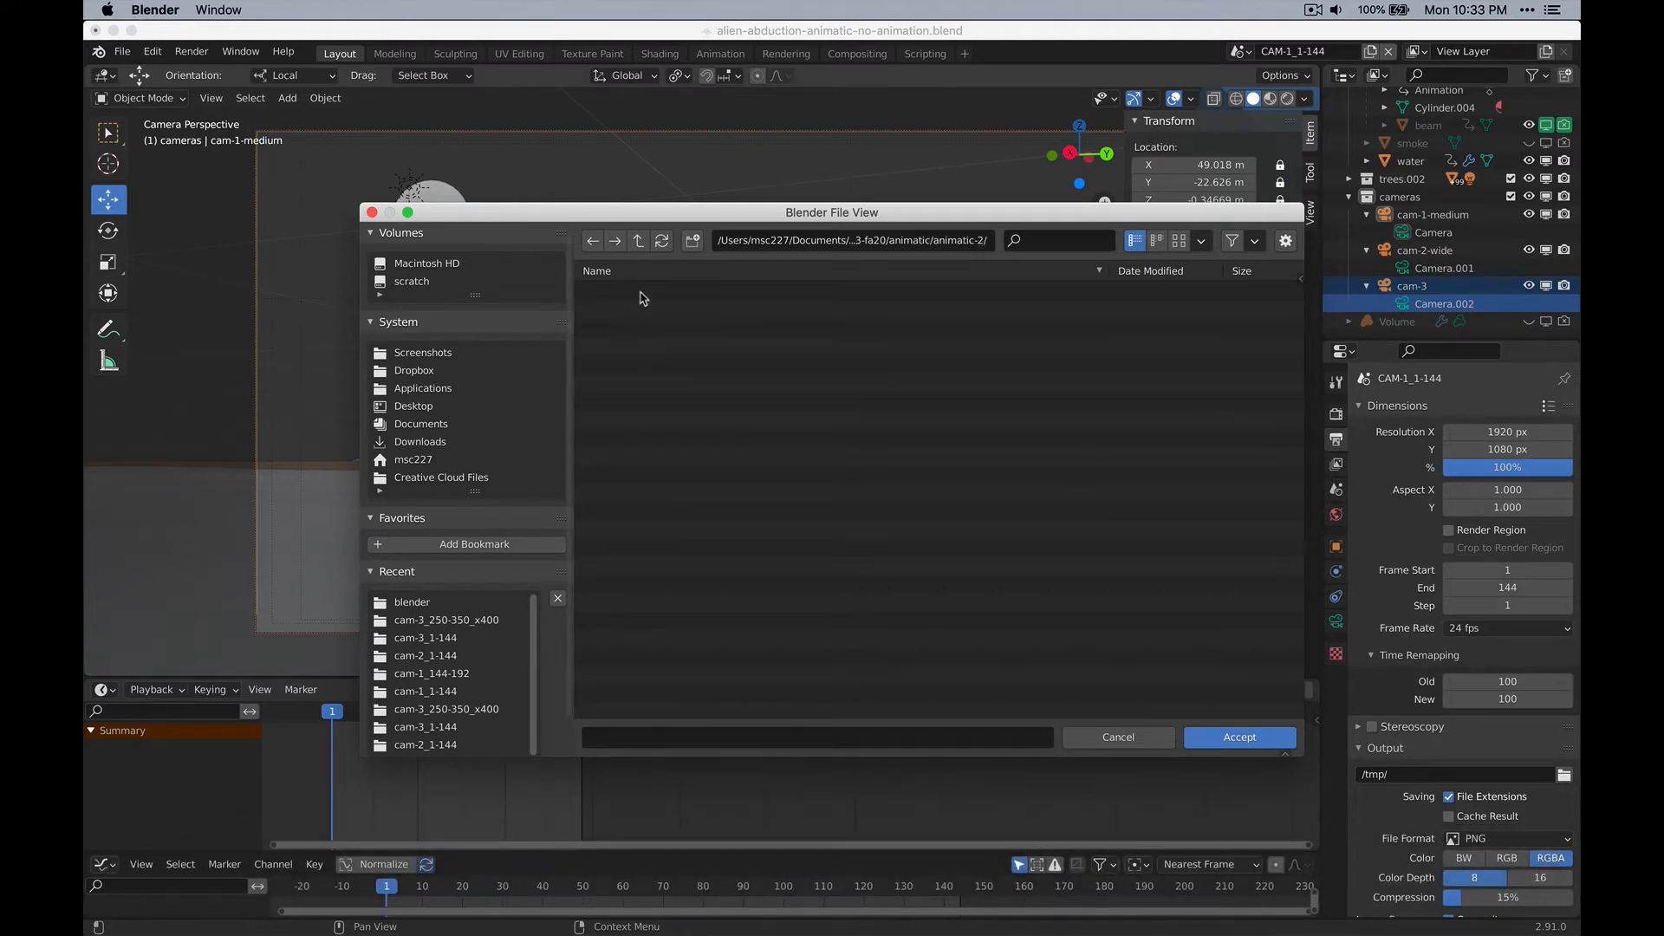
{"action": "left_click", "coordinate": [696, 243]}
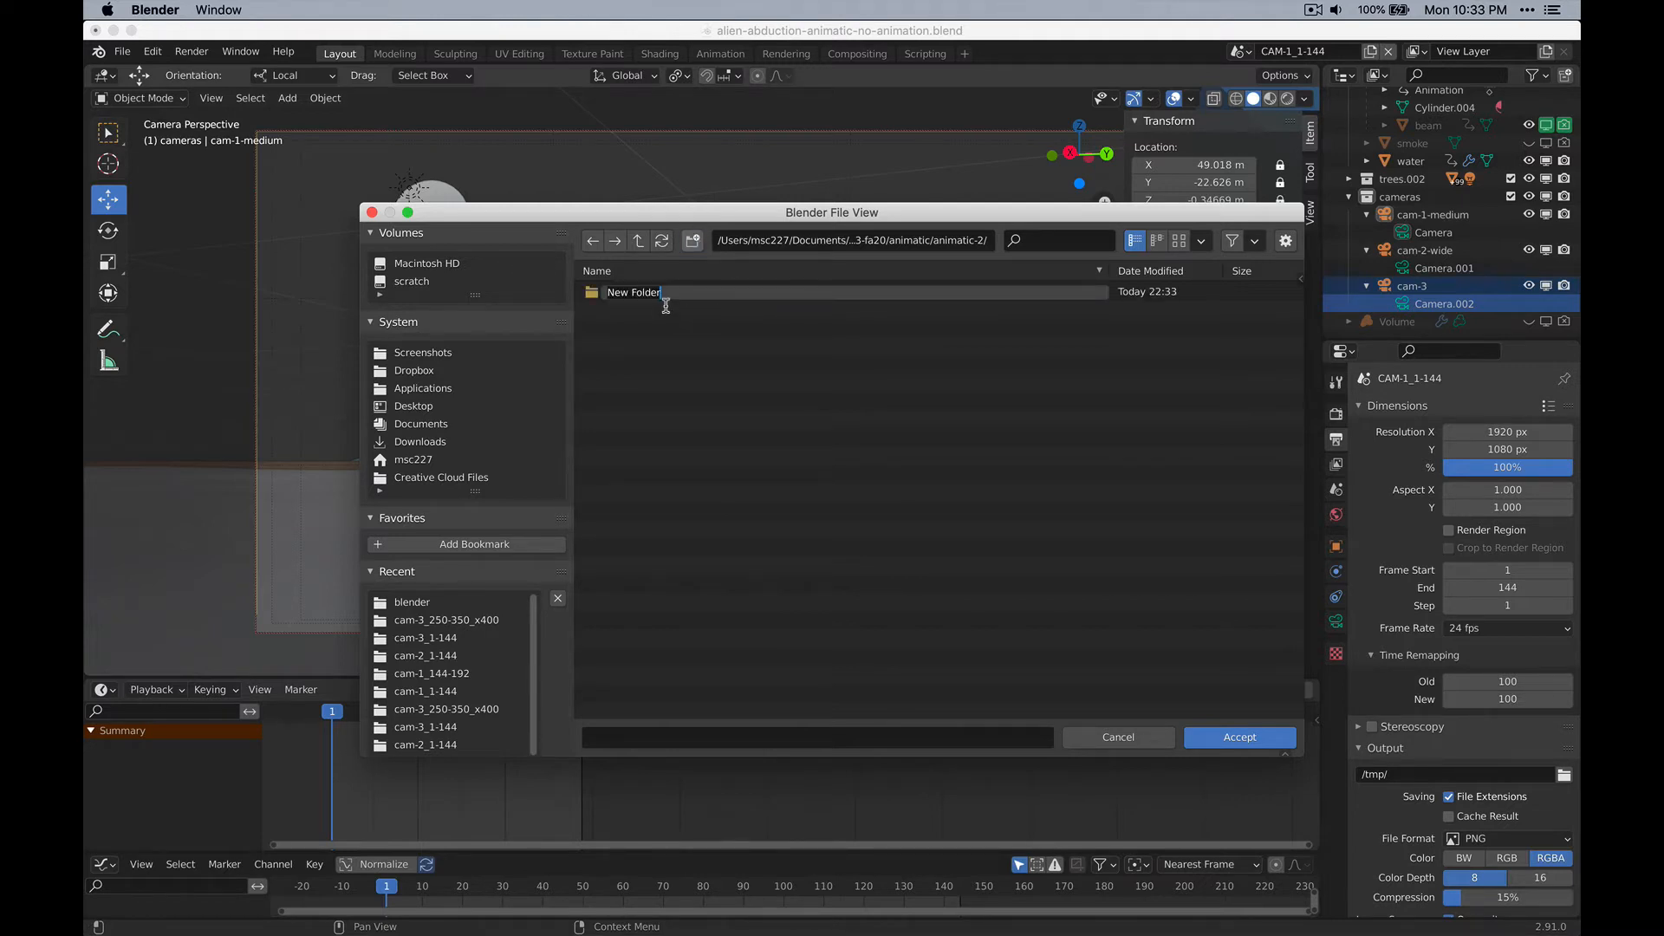
{"action": "type", "text": "cam-"}
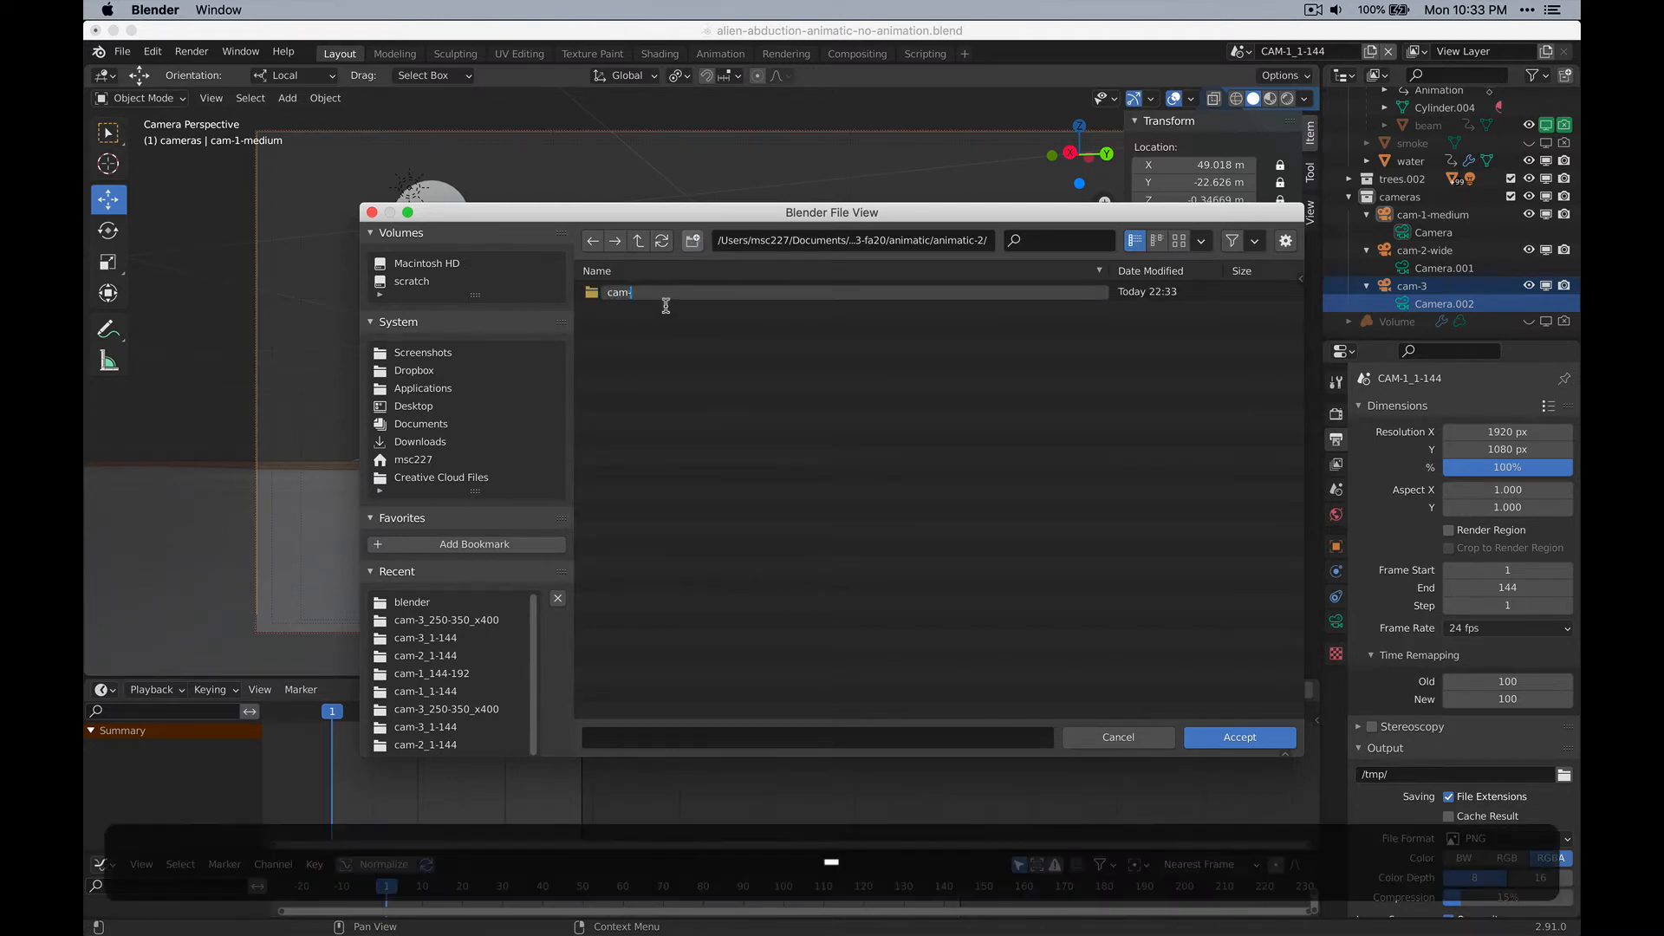
{"action": "type", "text": "1_1-144"}
{"action": "key", "text": "Return"}
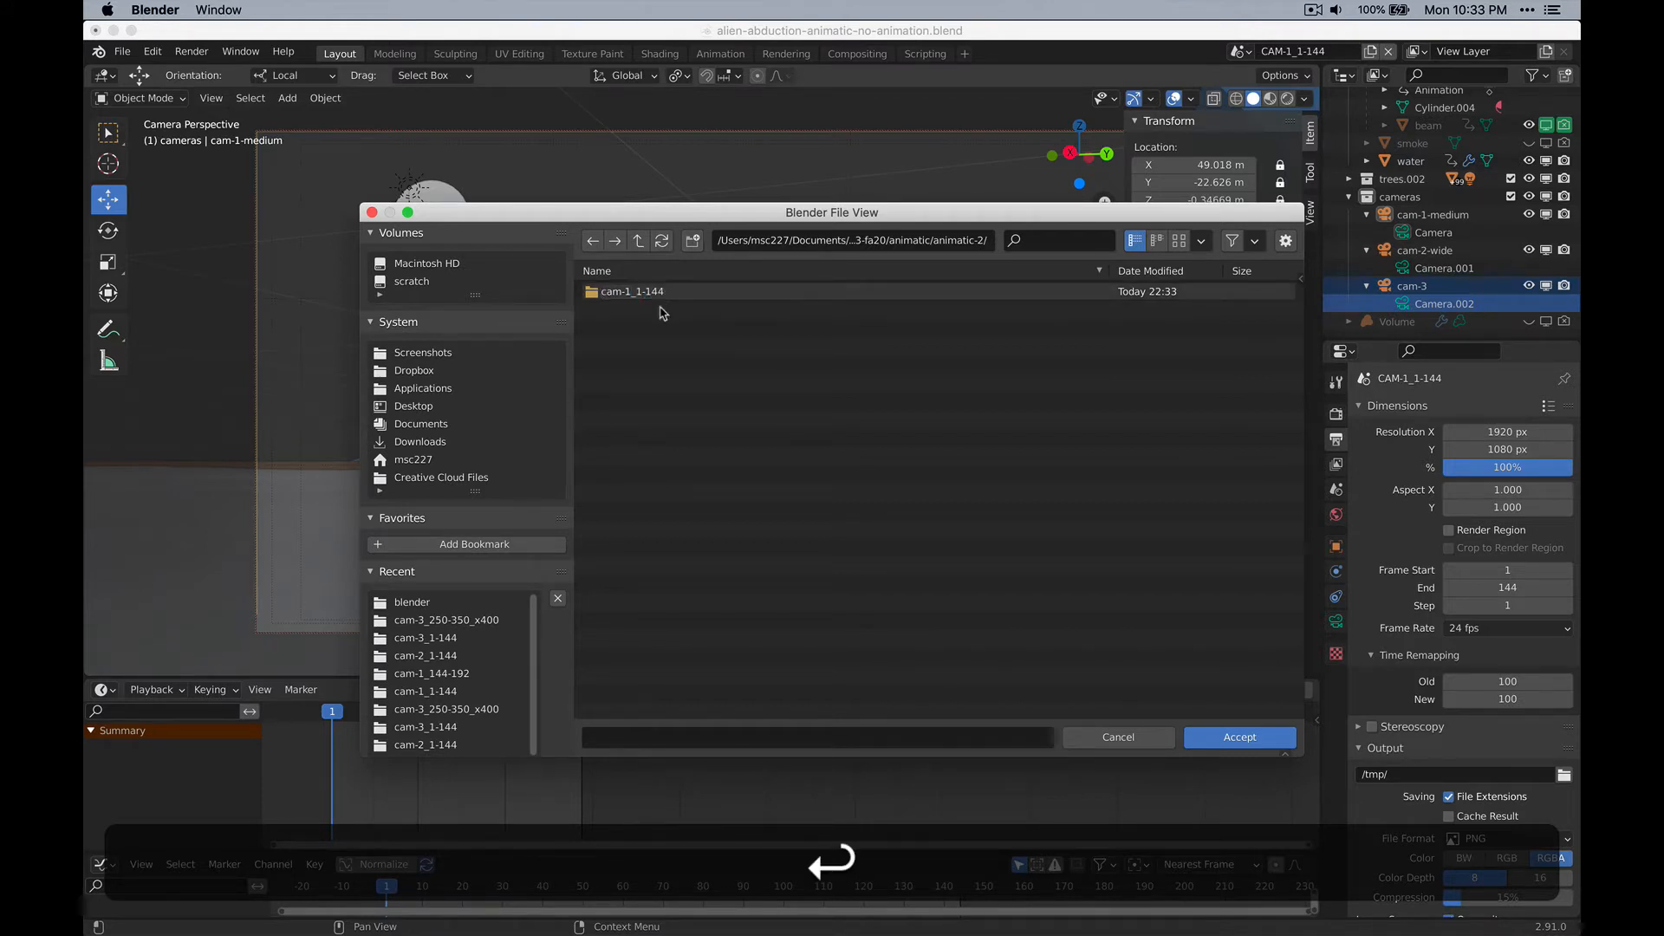
Add a second subfolder named cam-2_1-144 inside animatic-2.
{"action": "left_click", "coordinate": [692, 240]}
{"action": "type", "text": "cam"}
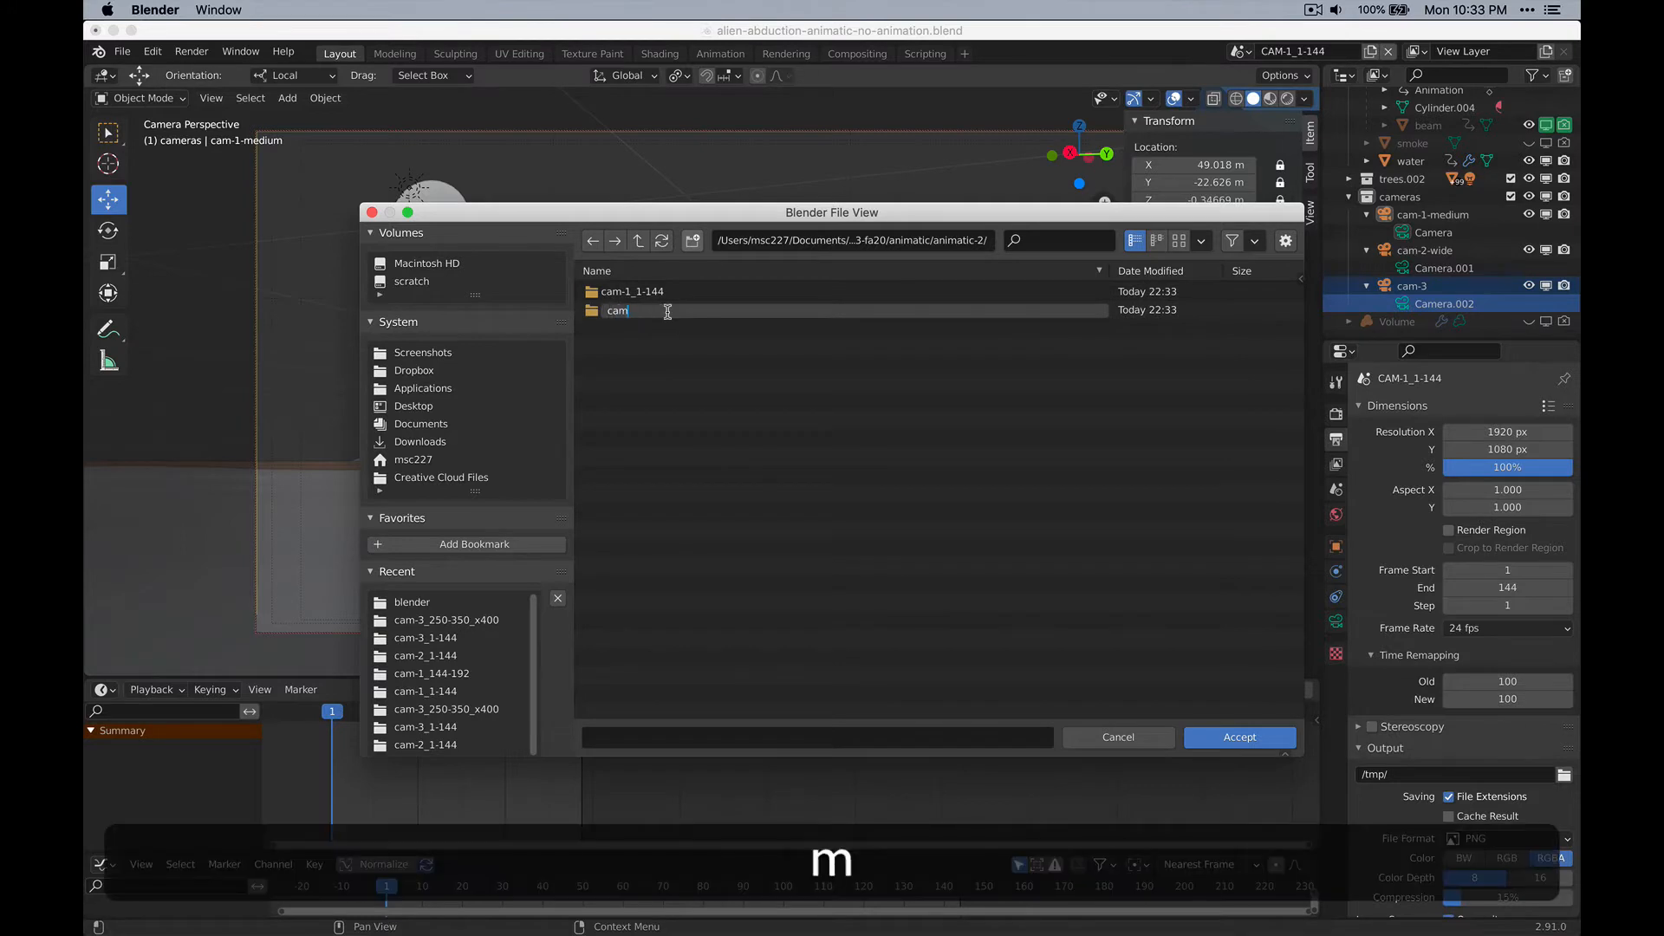
{"action": "type", "text": "-2"}
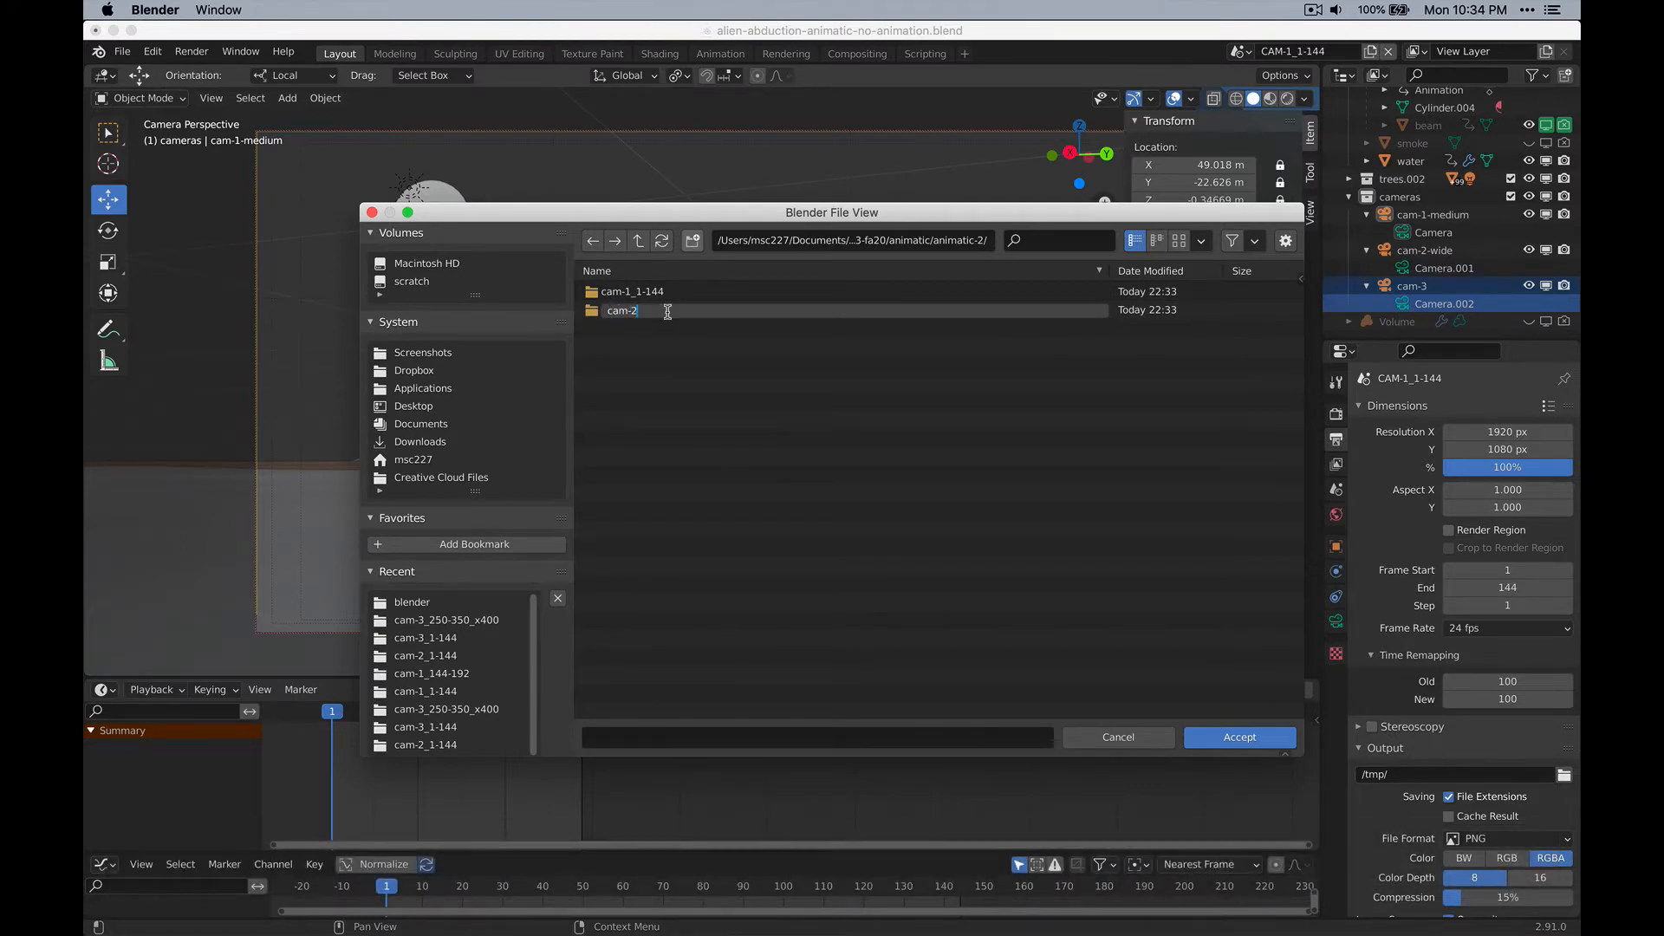
{"action": "type", "text": "_1-14"}
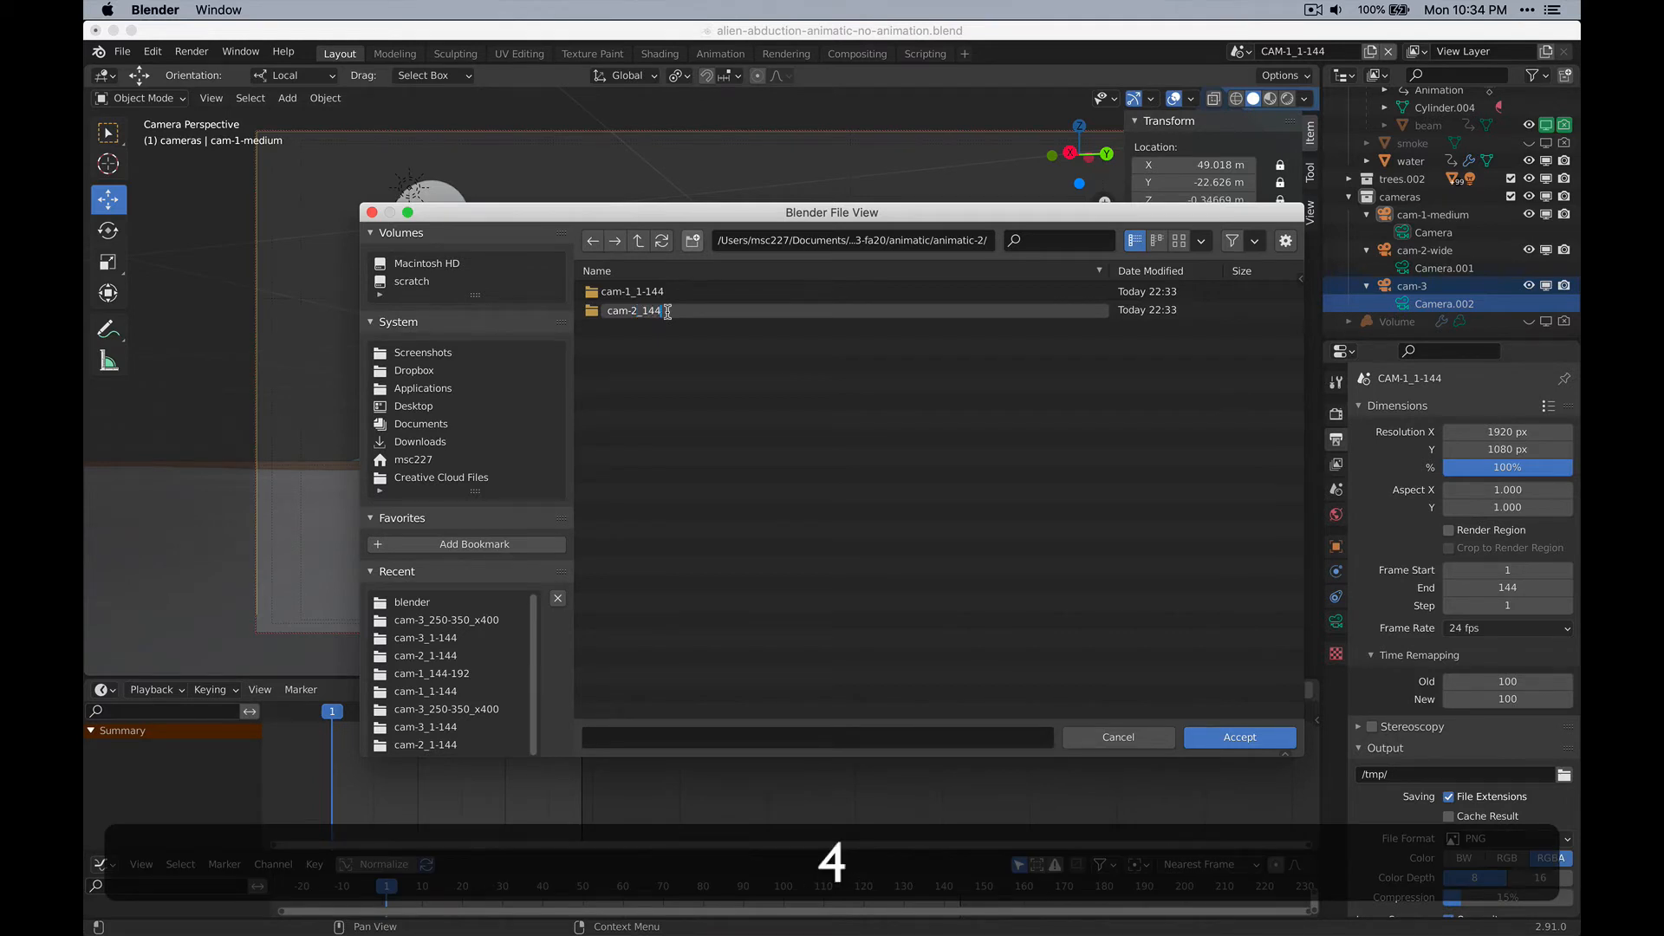
{"action": "type", "text": "4"}
{"action": "key", "text": "Left"}
{"action": "key", "text": "Left"}
{"action": "type", "text": "-"}
{"action": "left_click", "coordinate": [656, 340]}
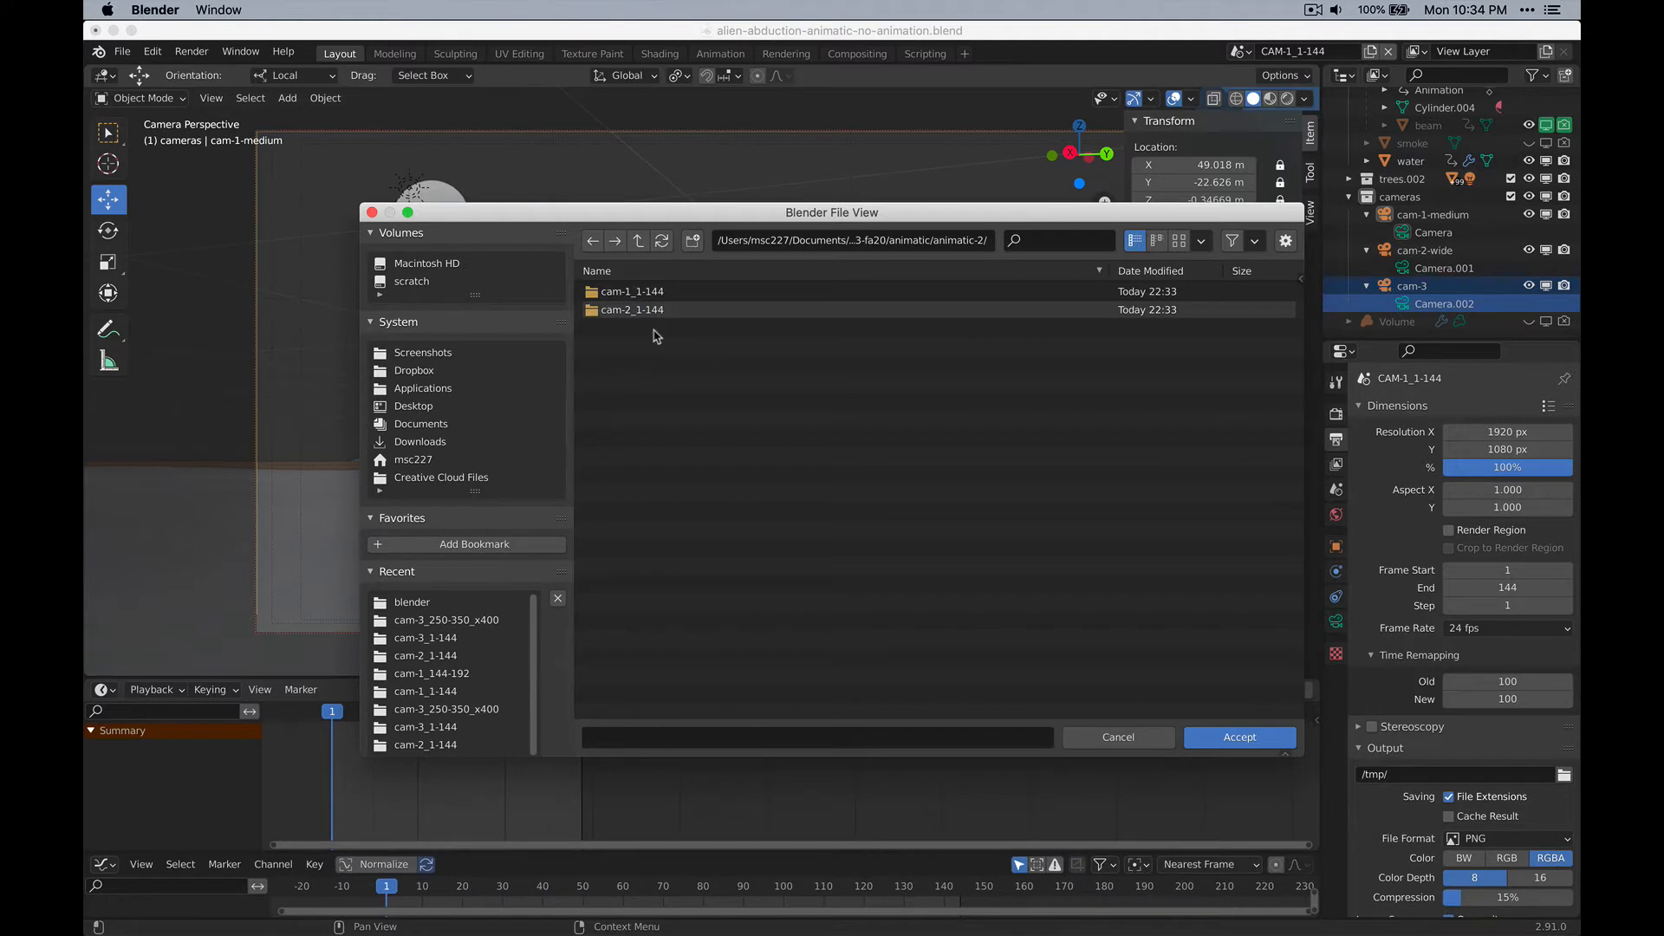
Add a third subfolder named cam-3_1-144 inside animatic-2.
{"action": "right_click", "coordinate": [652, 340]}
{"action": "left_click", "coordinate": [692, 240]}
{"action": "type", "text": "cam"}
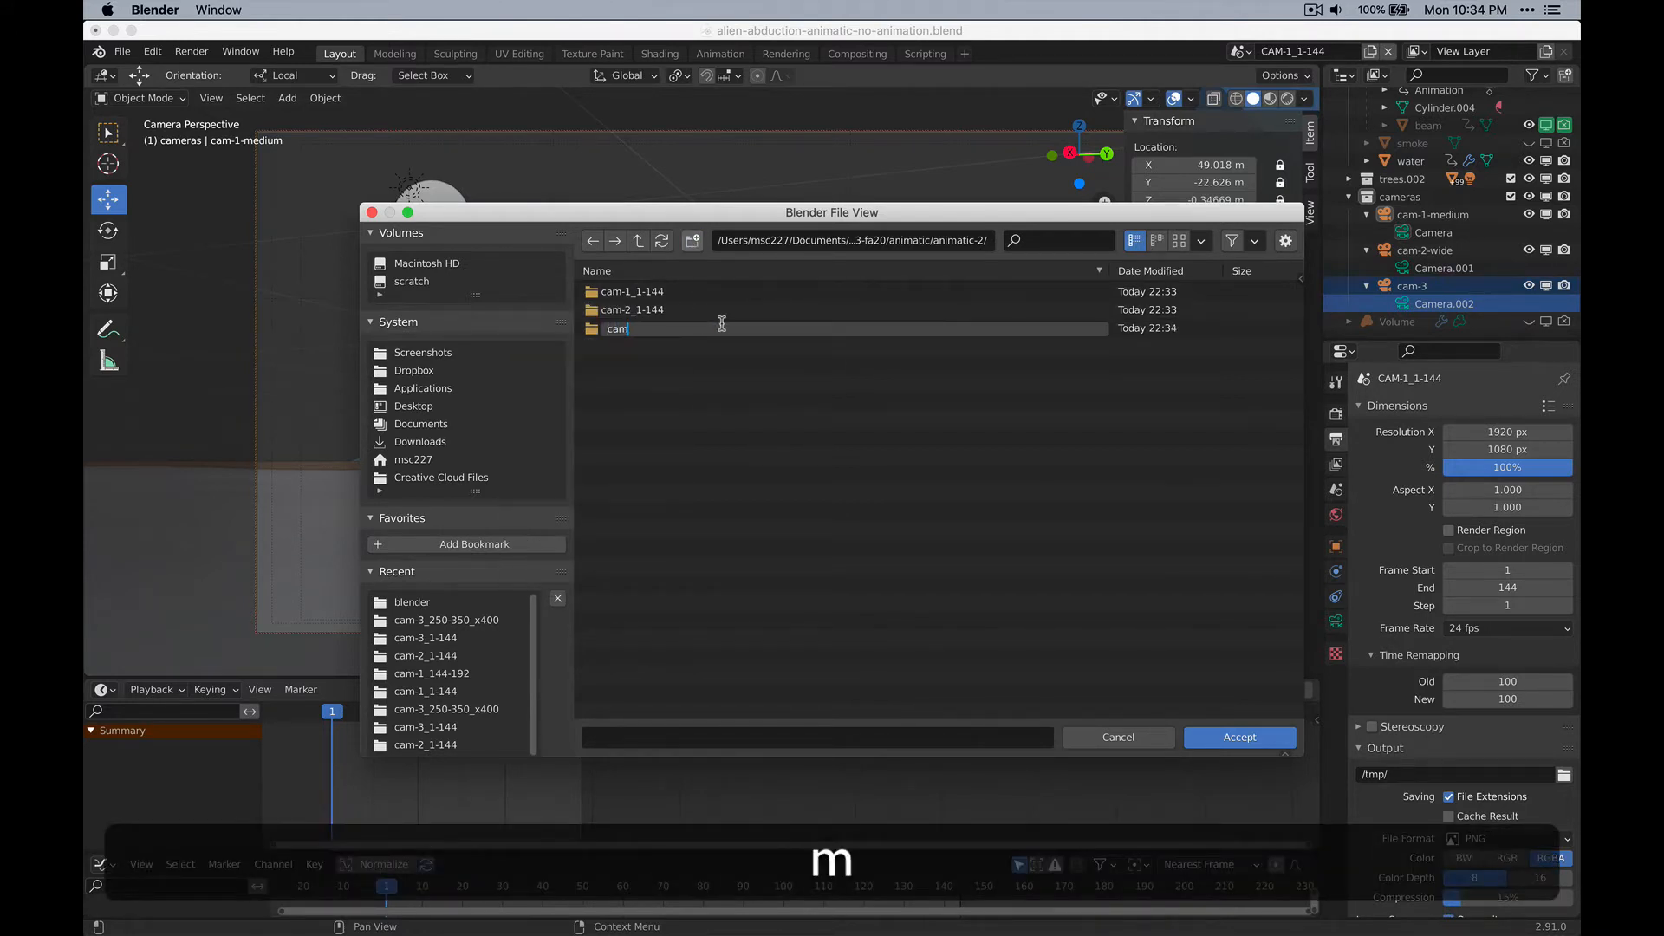
{"action": "type", "text": "-3_1-144"}
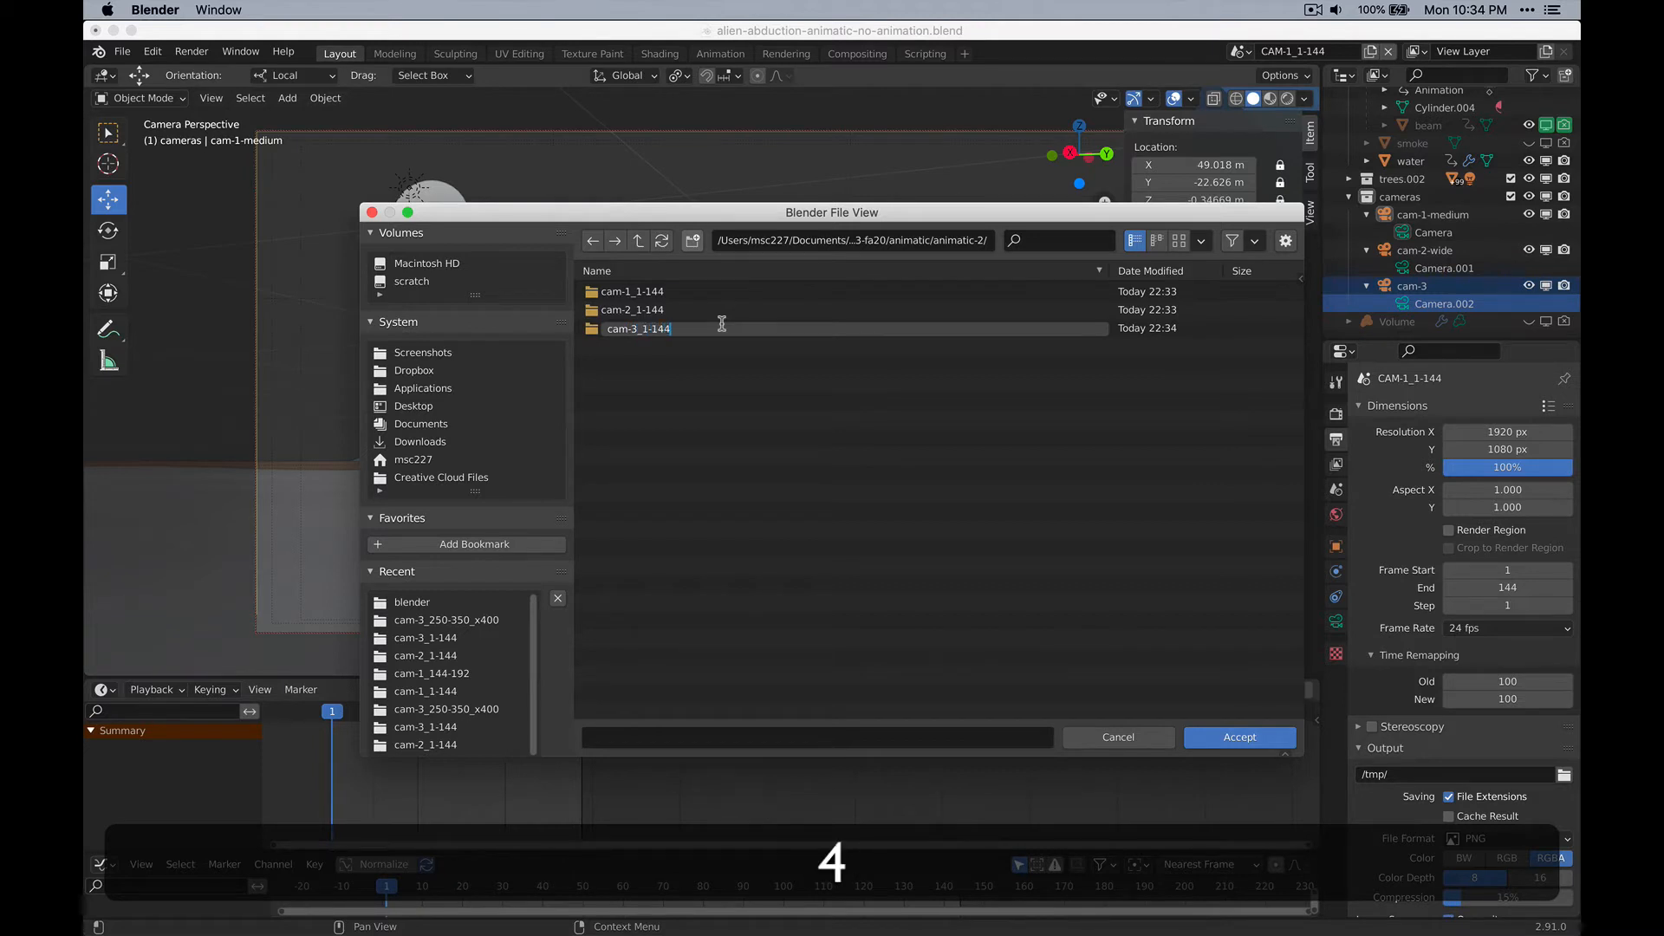
{"action": "key", "text": "Return"}
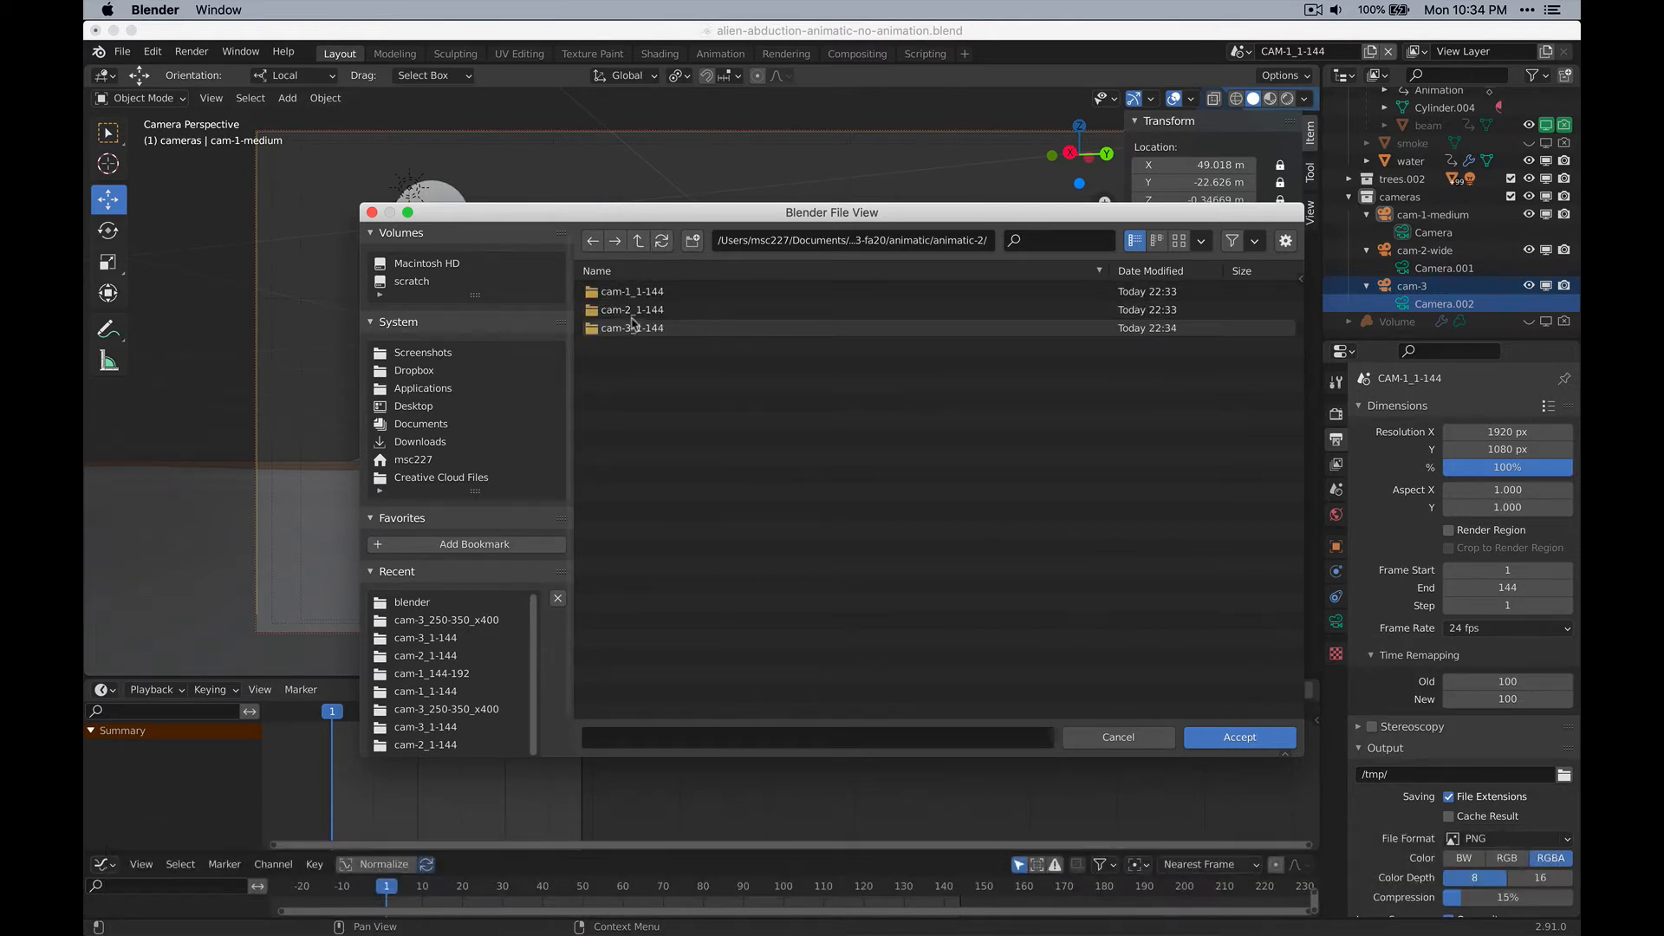
Set the CAM-1_1-144 scene's output path to the animatic-2/cam-1_1-144 folder.
{"action": "left_click", "coordinate": [630, 293]}
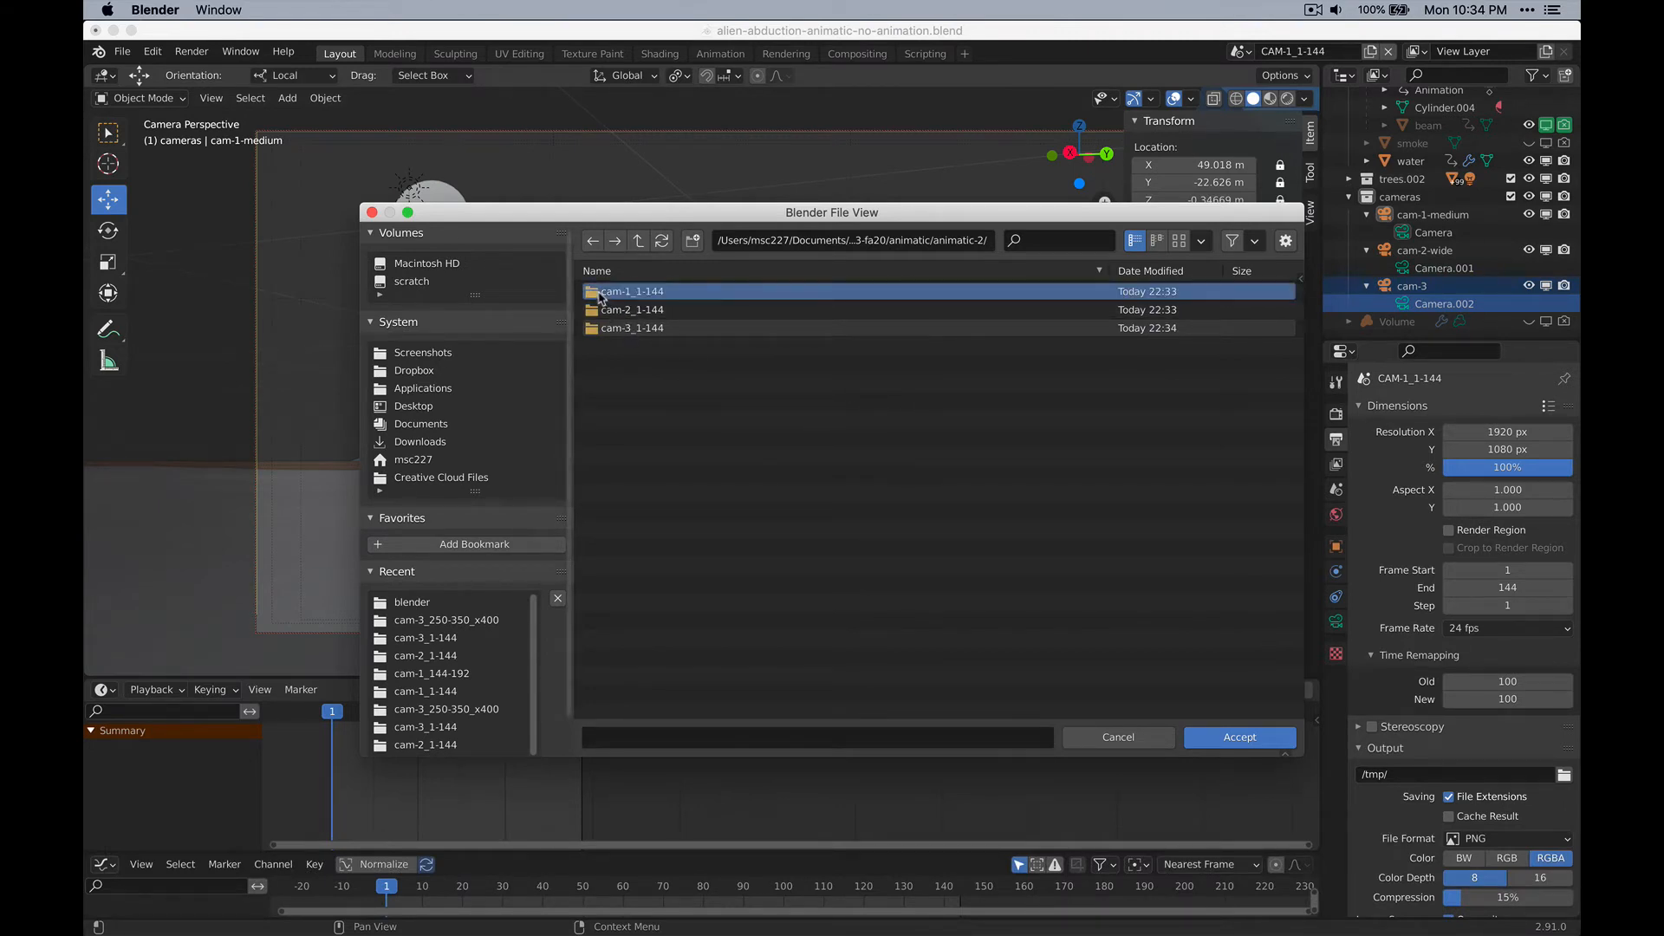
{"action": "double_click", "coordinate": [674, 294]}
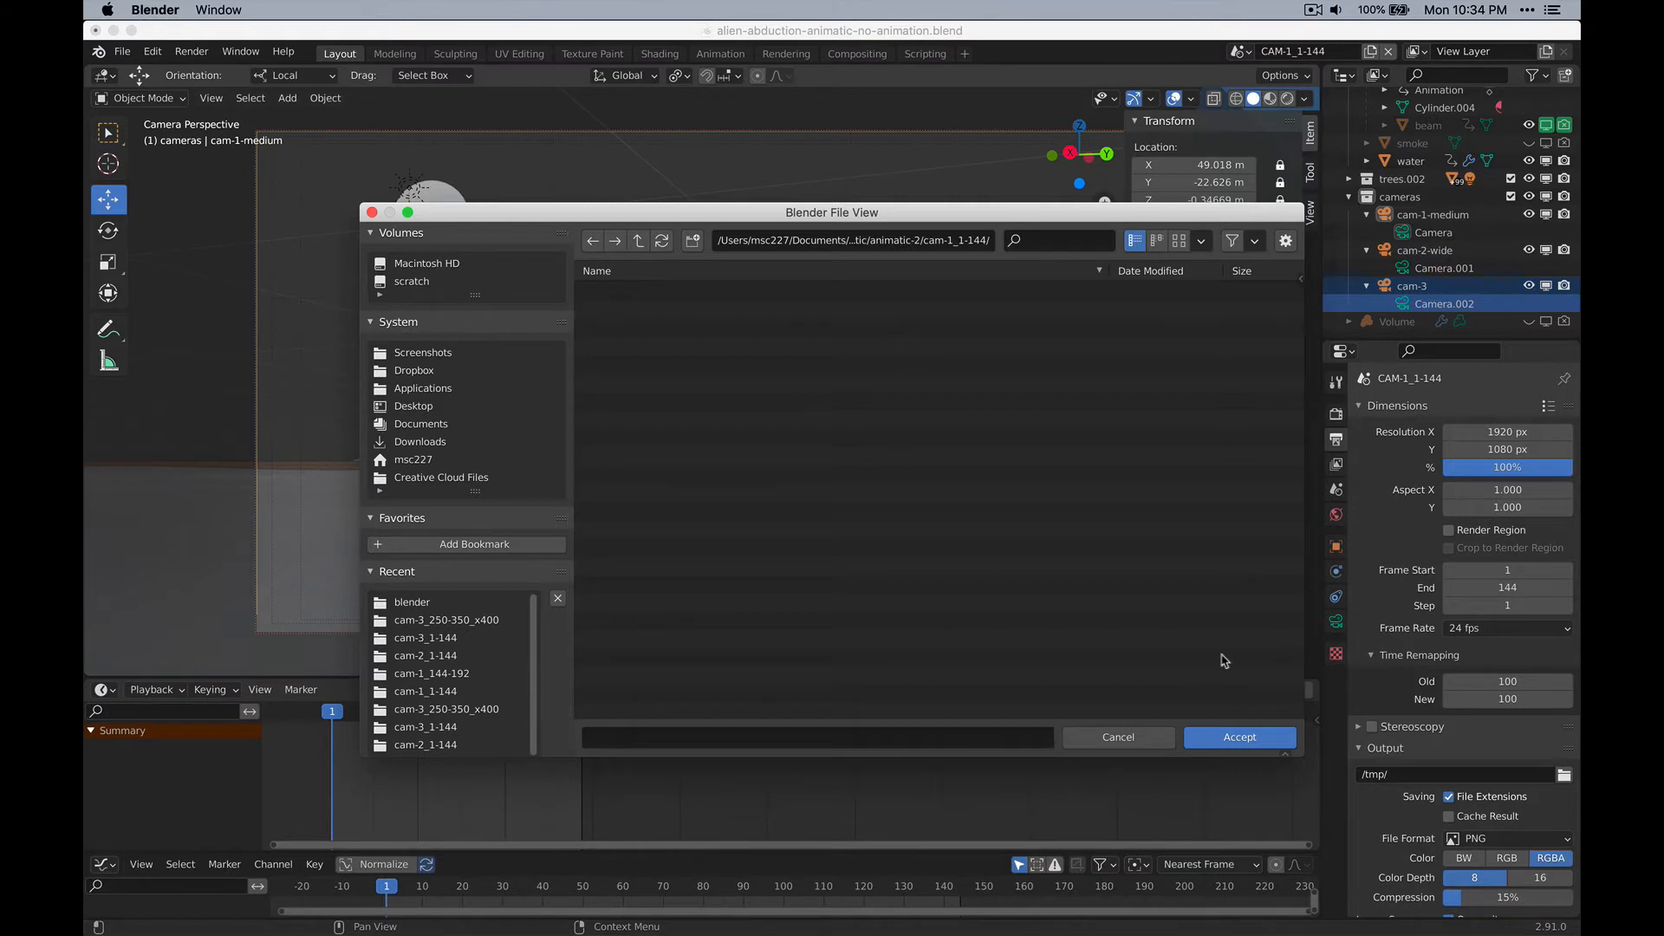
{"action": "left_click", "coordinate": [1238, 738]}
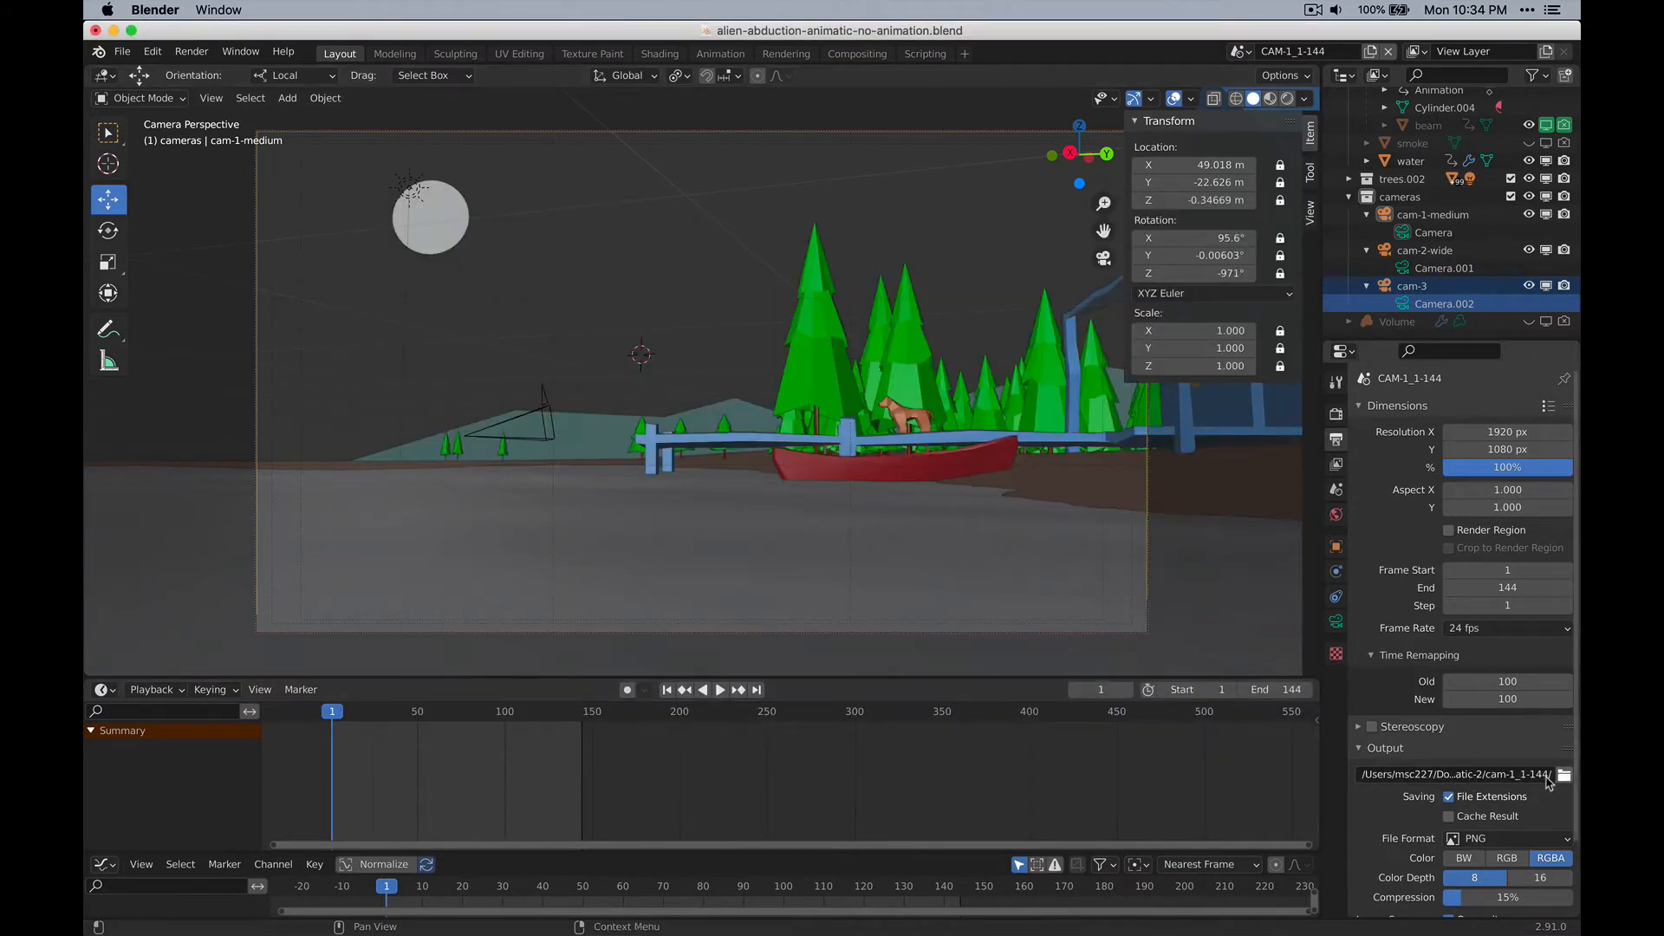
Expand the output metadata settings and examine the included fields and the burn-in option.
{"action": "scroll", "coordinate": [1375, 819], "scroll_direction": "down", "scroll_amount": 3}
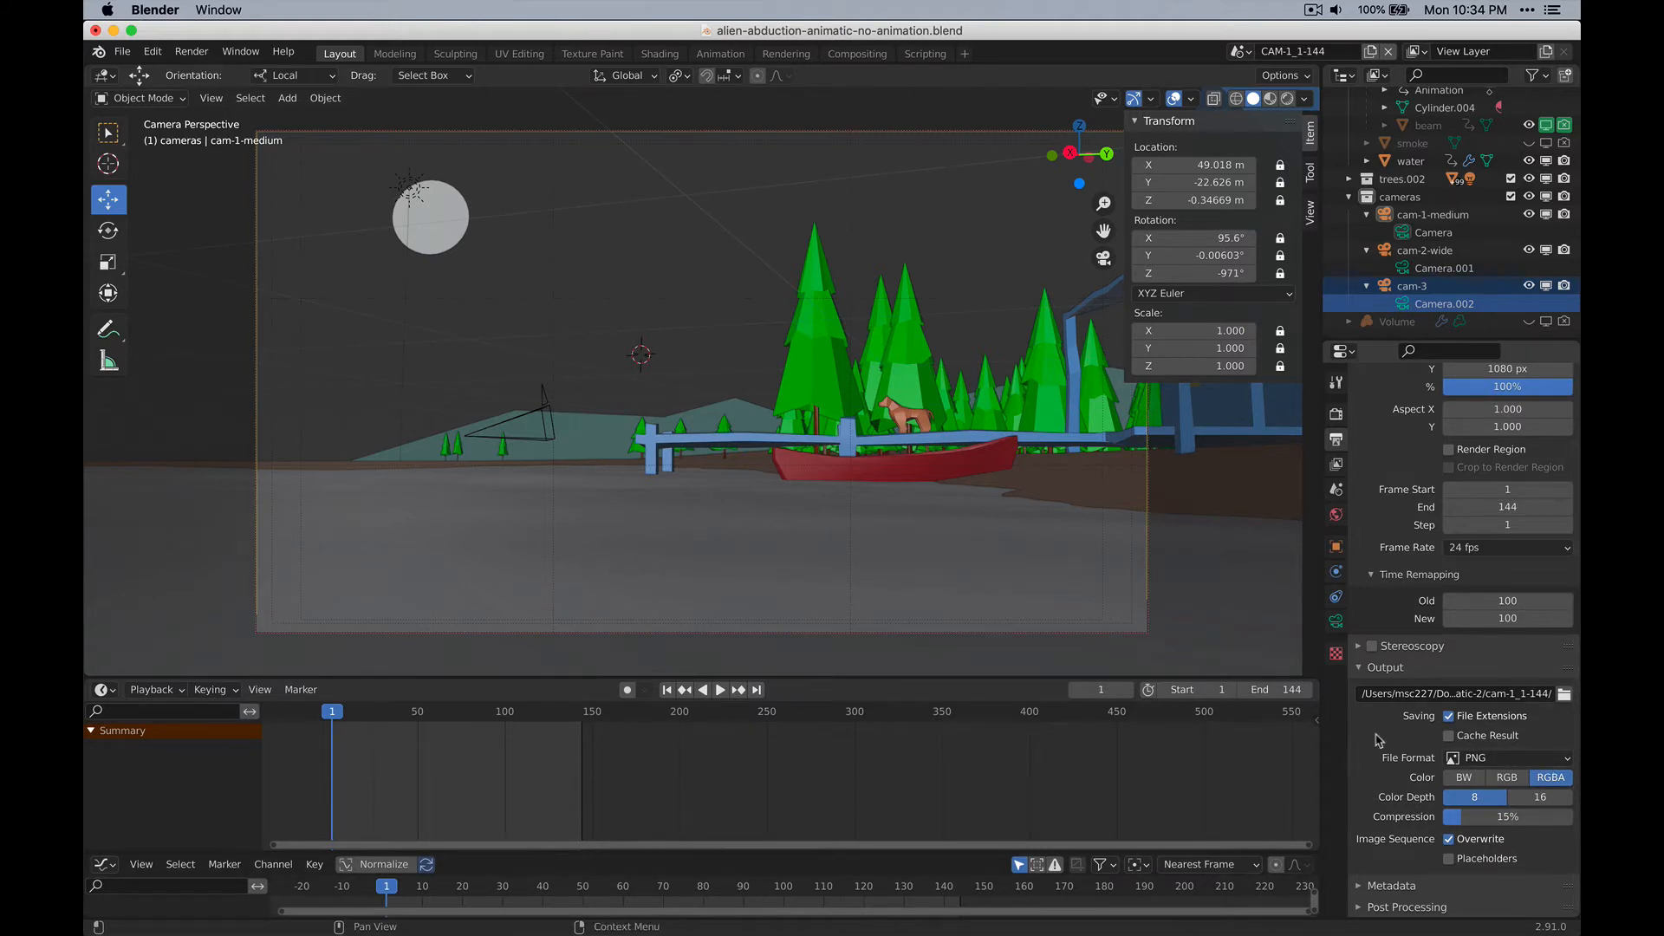
{"action": "left_click", "coordinate": [1398, 886]}
{"action": "scroll", "coordinate": [1373, 791], "scroll_direction": "down", "scroll_amount": 8}
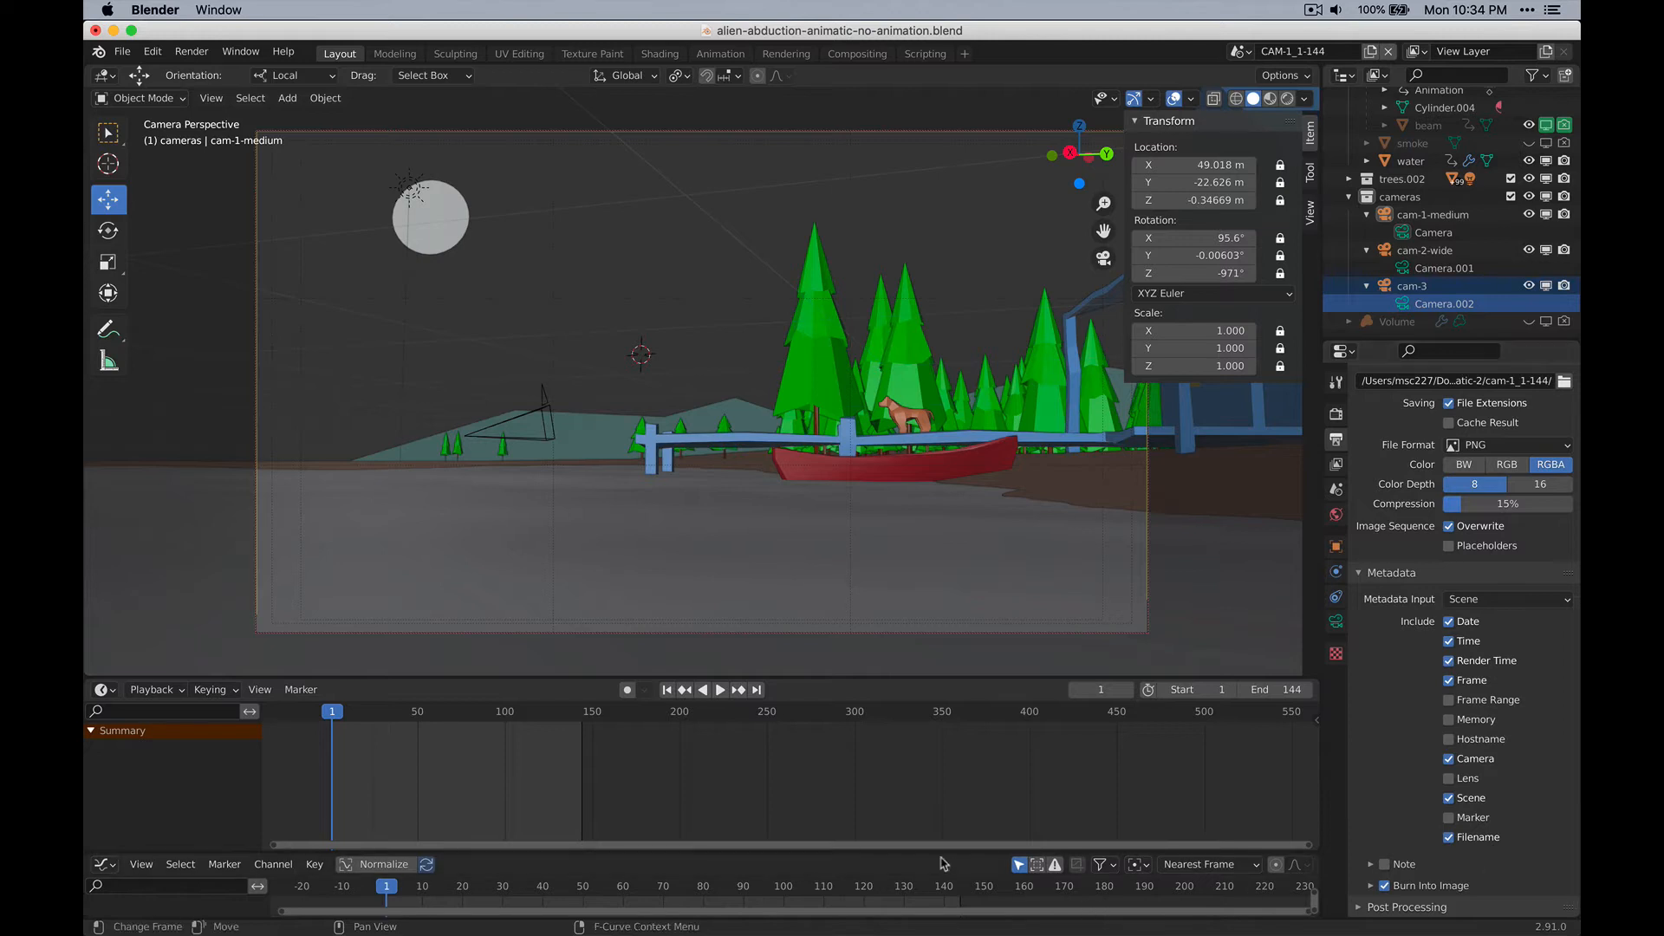
Run a viewport render animation of the CAM-1_1-144 scene and close the render window.
{"action": "left_click", "coordinate": [213, 99]}
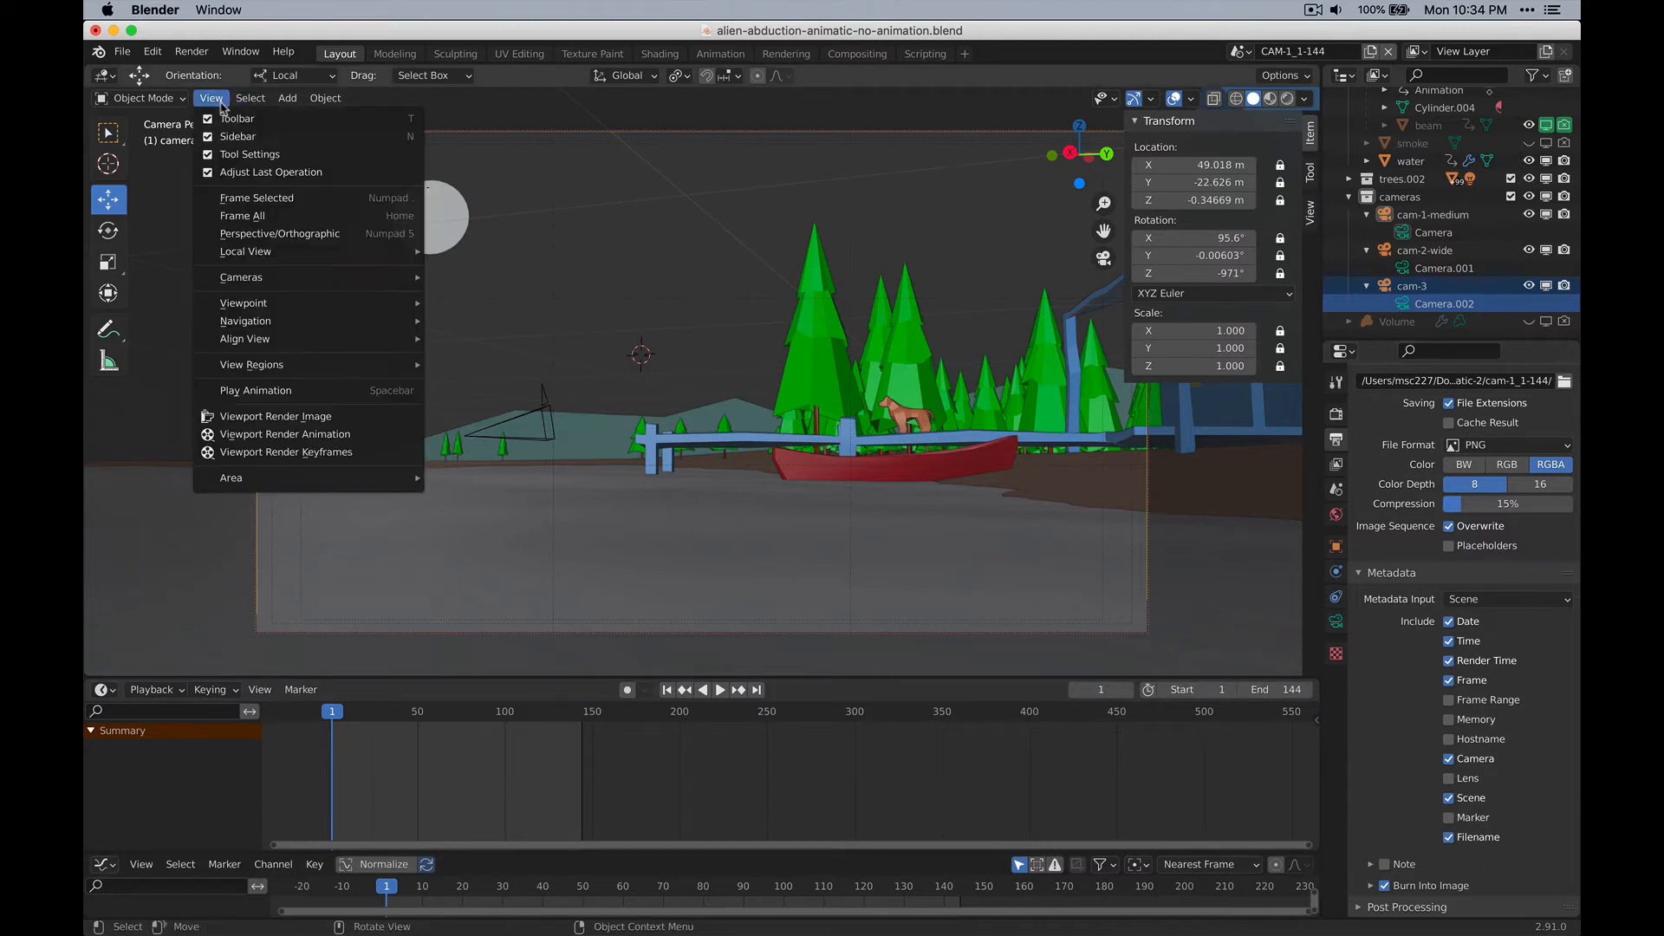
{"action": "left_click", "coordinate": [309, 436]}
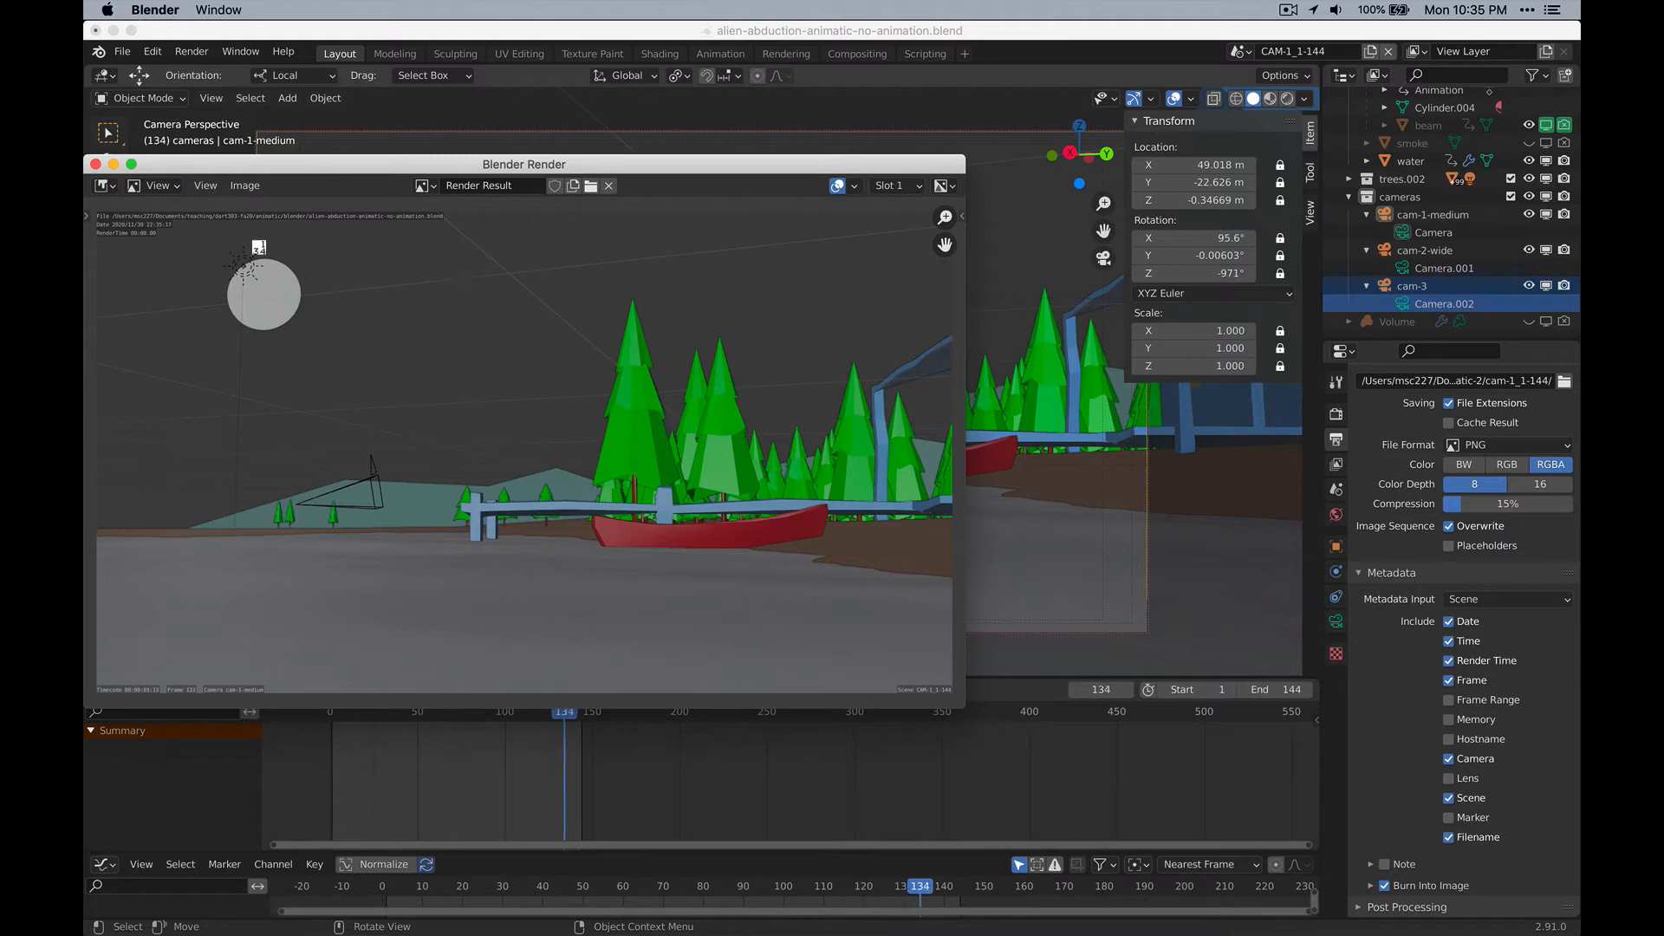
{"action": "key", "text": "Escape"}
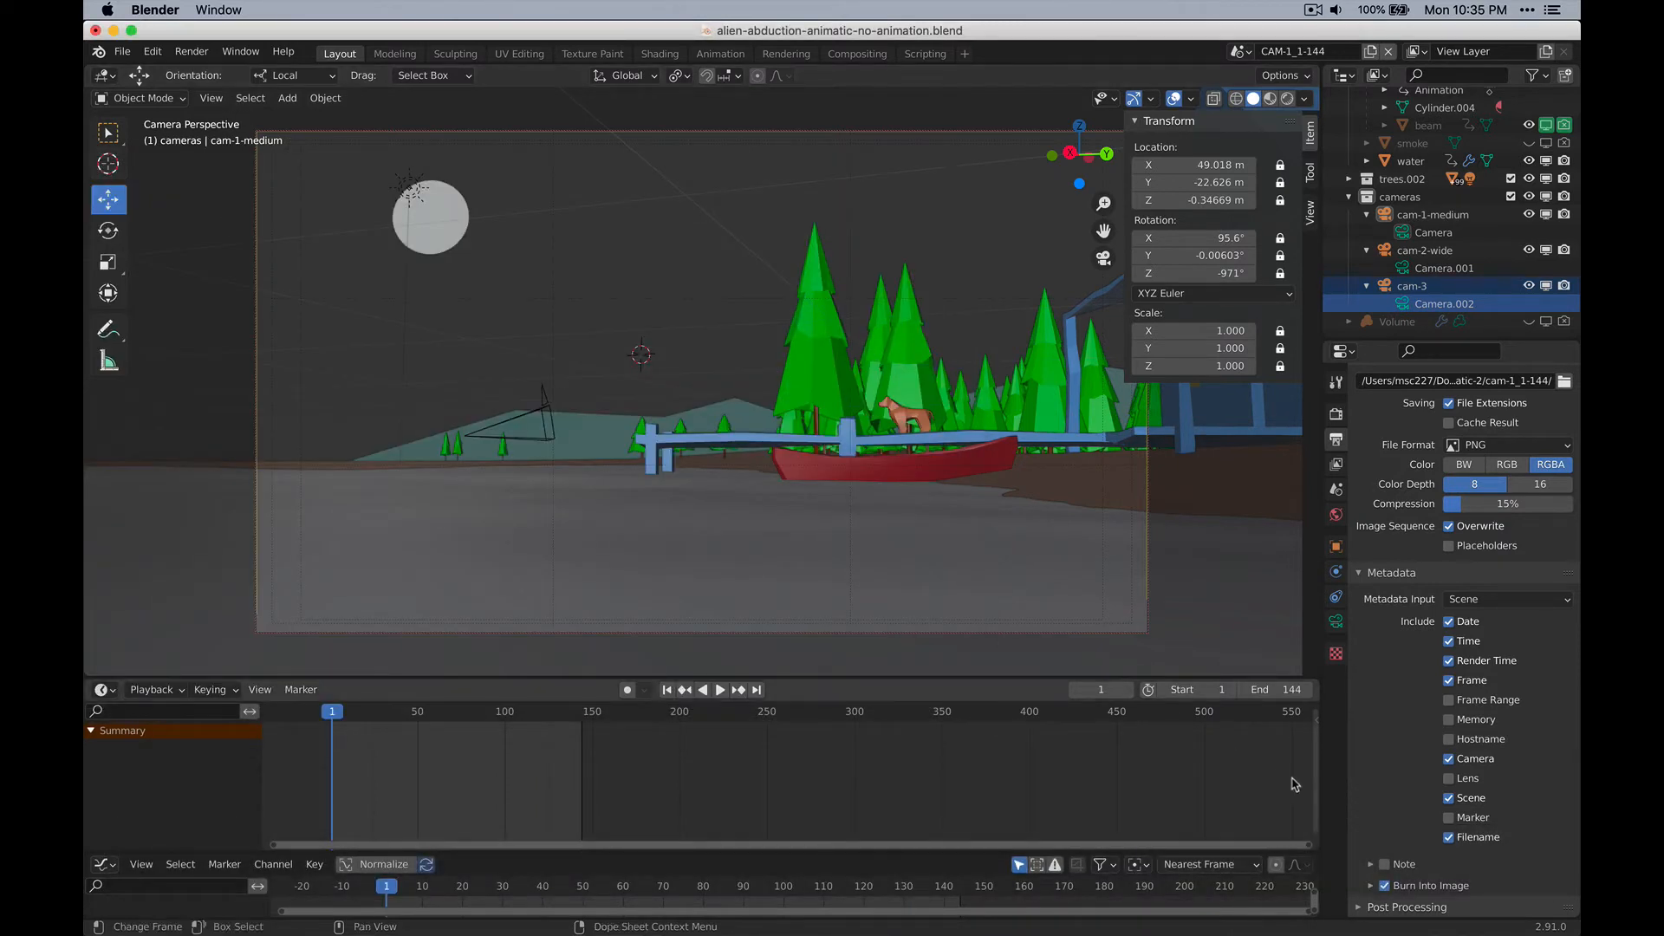
Set the metadata burn-in font size to 24 px and run the viewport render animation of CAM-1_1-144 again.
{"action": "left_click", "coordinate": [1370, 886]}
{"action": "scroll", "coordinate": [1386, 866], "scroll_direction": "down", "scroll_amount": 3}
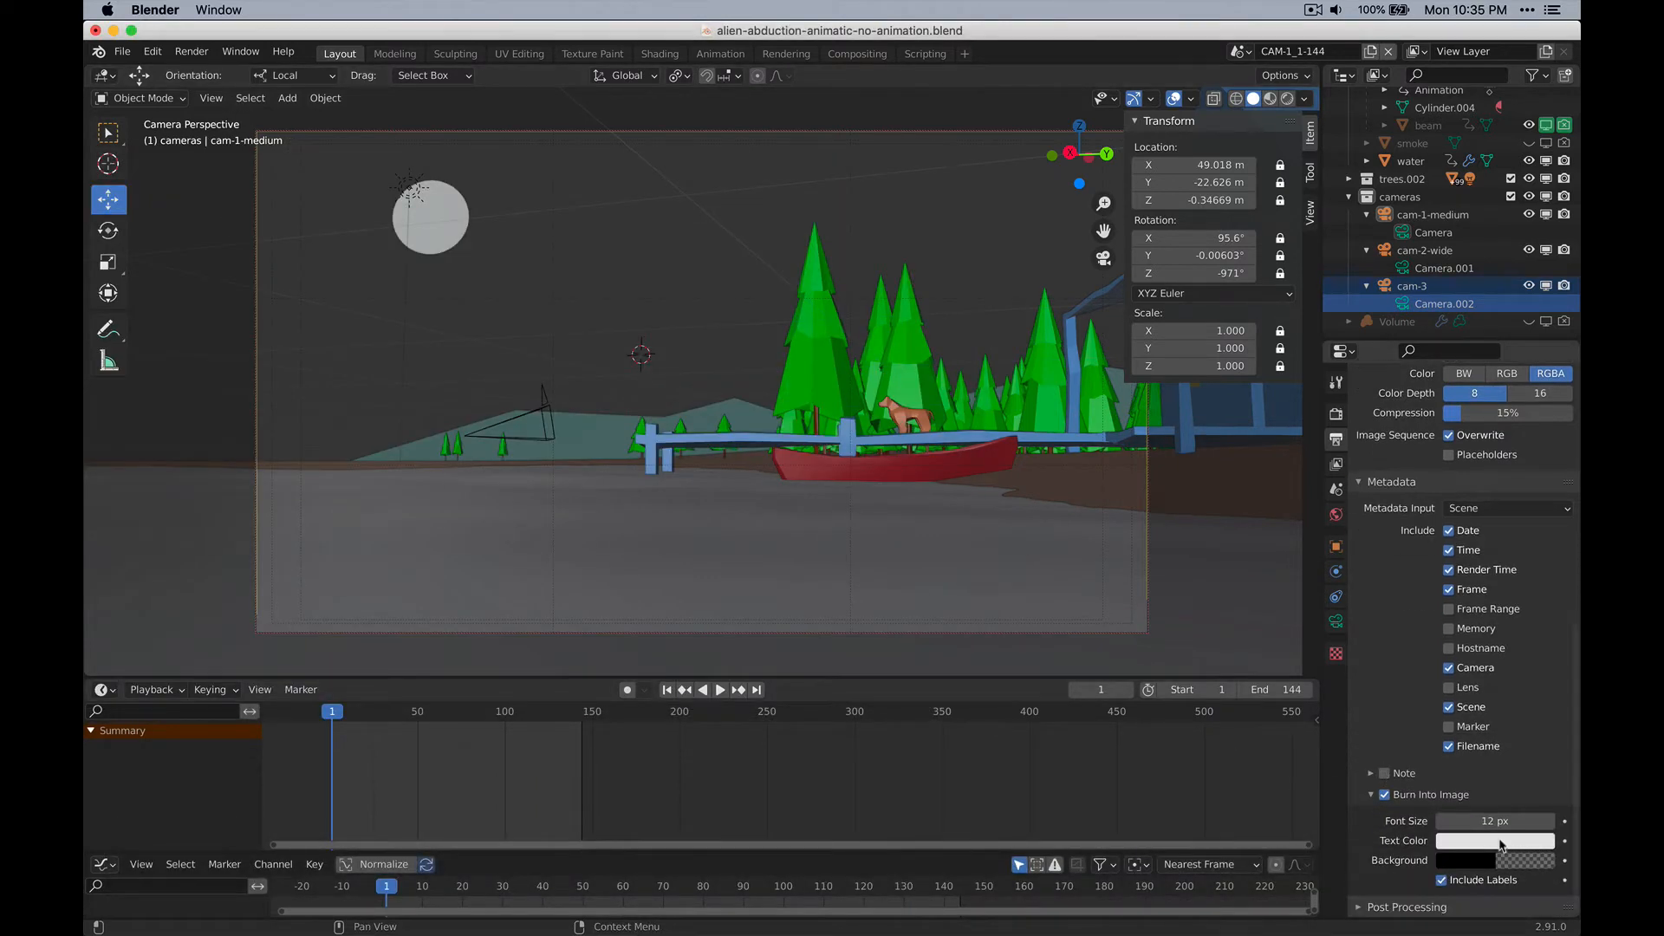
{"action": "left_click", "coordinate": [1532, 821]}
{"action": "type", "text": "24"}
{"action": "key", "text": "Return"}
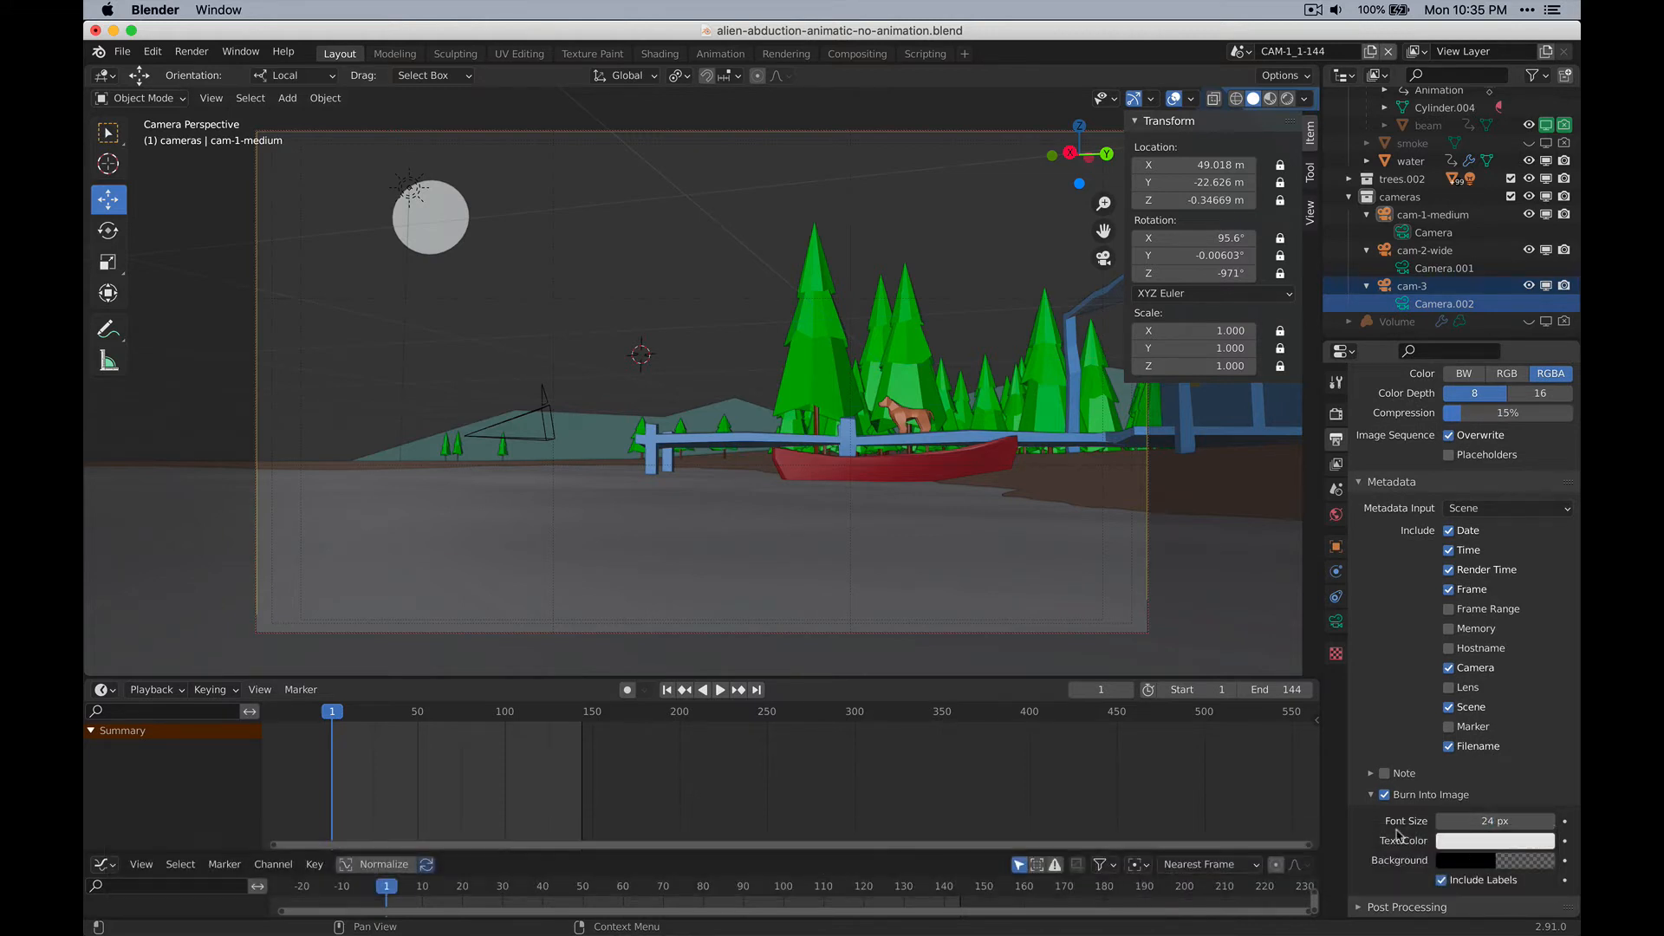
{"action": "left_click", "coordinate": [210, 98]}
{"action": "left_click", "coordinate": [332, 444]}
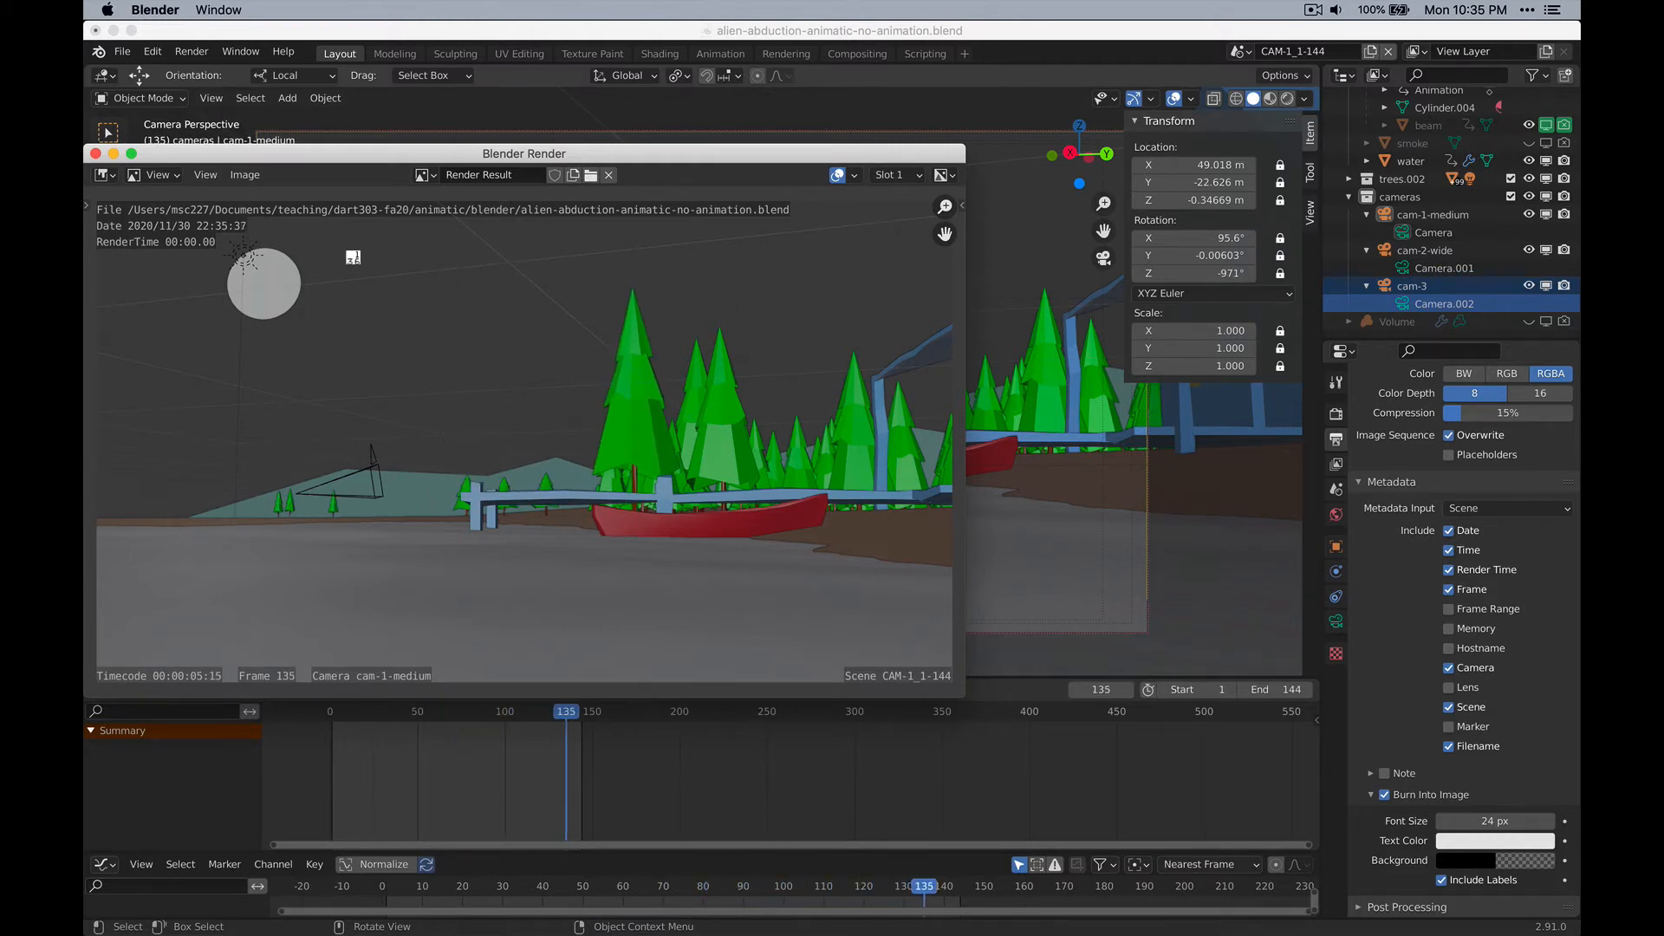
Switch to Finder and select the rendered frame 0001.png in the animatic-2/cam-1_1-144 folder.
{"action": "key", "text": "super+Tab"}
{"action": "key", "text": "super+Tab"}
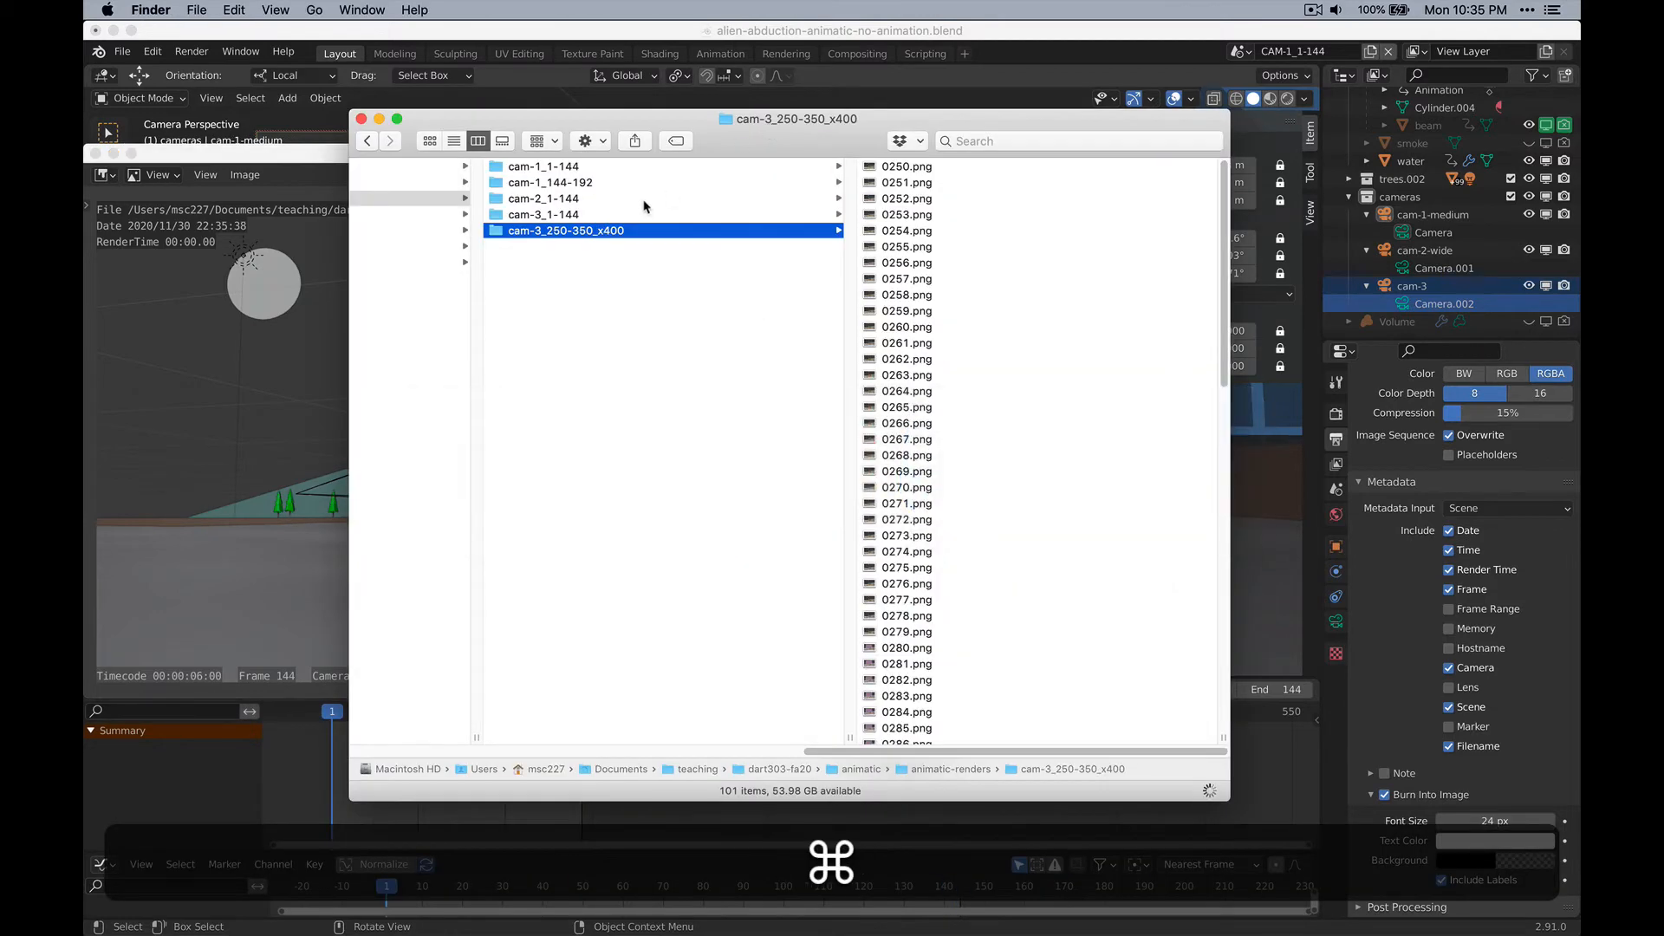
{"action": "left_click", "coordinate": [407, 181]}
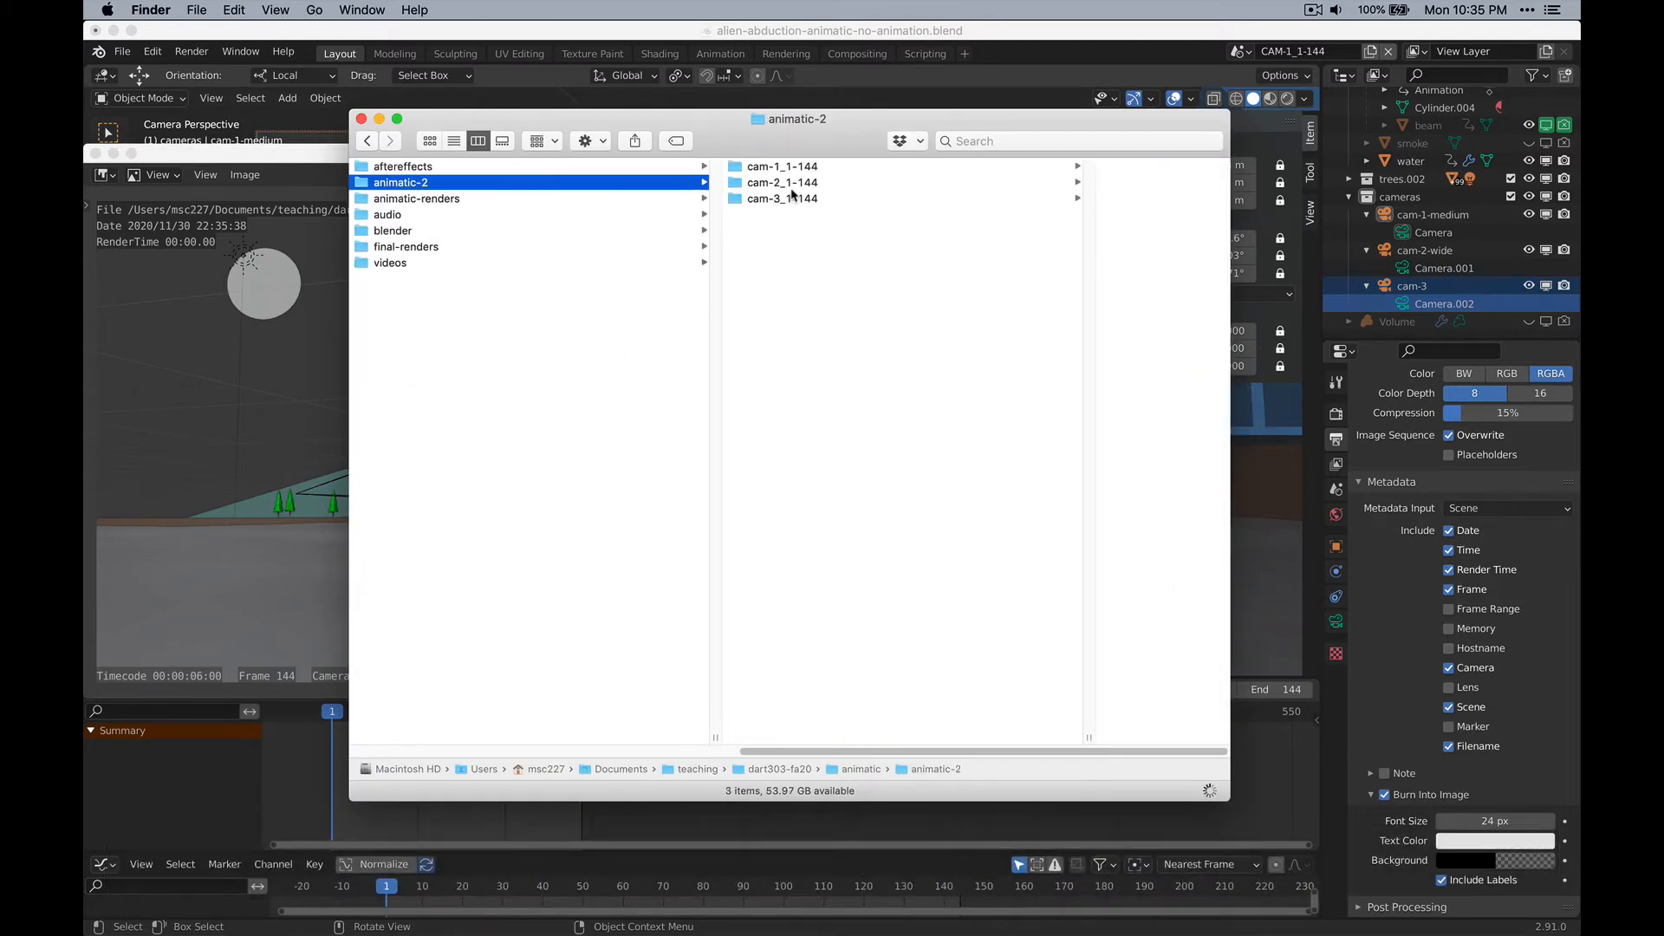
{"action": "left_click", "coordinate": [784, 168]}
{"action": "left_click", "coordinate": [1006, 175]}
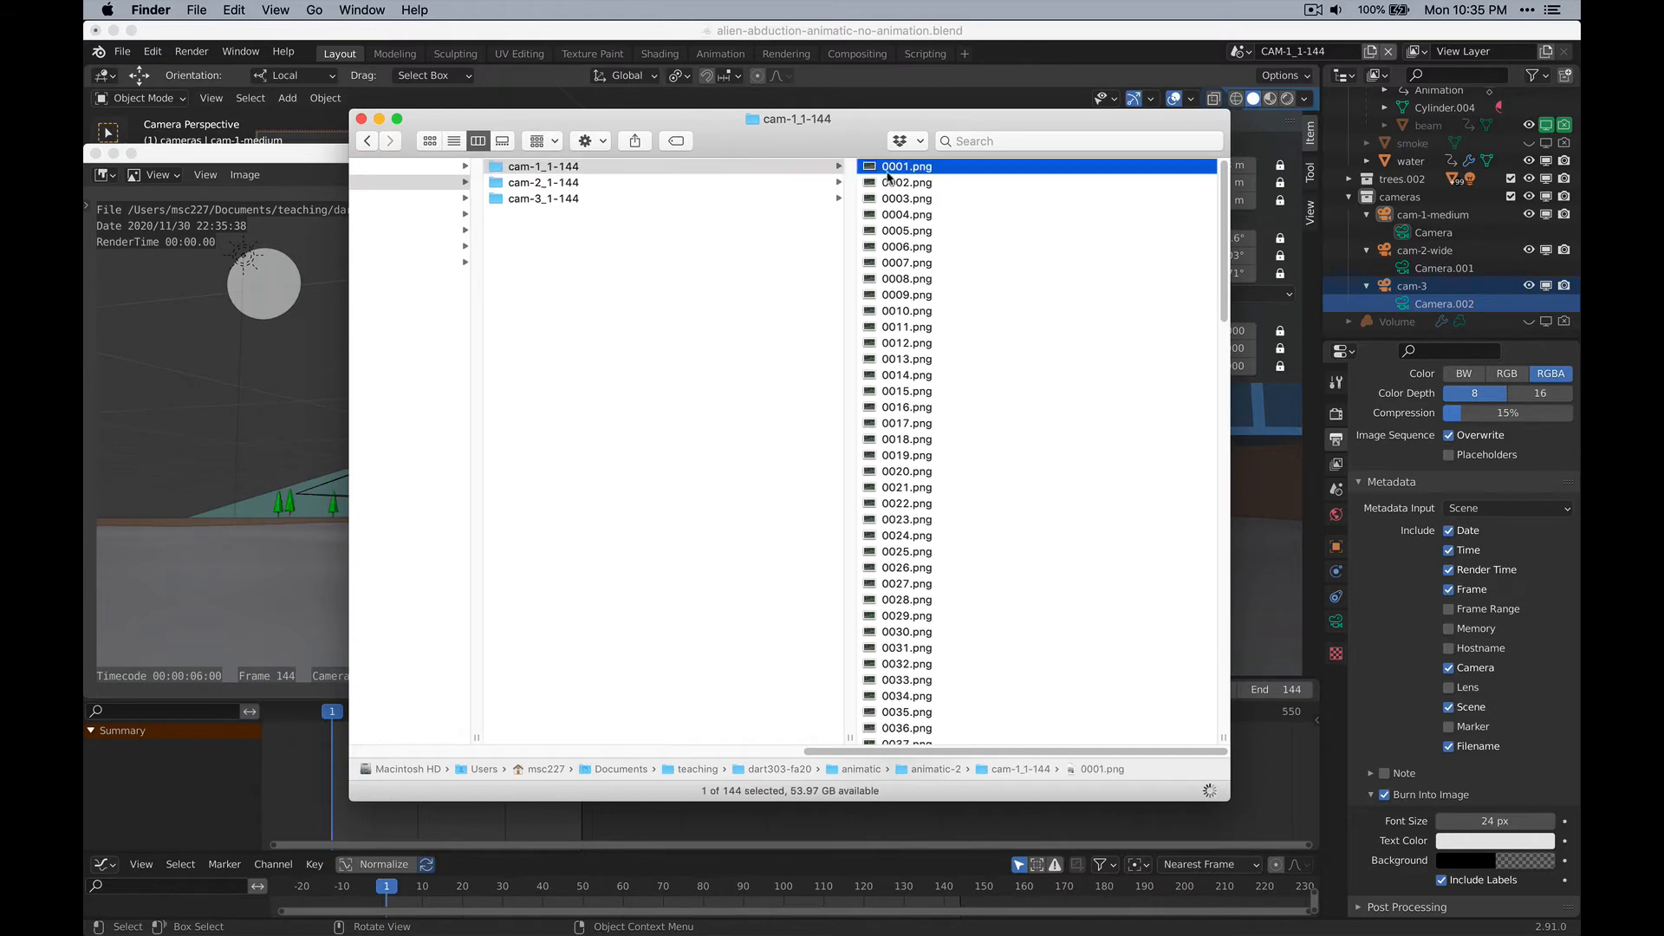
Preview the rendered frames 0001.png to 0005.png, then return to Blender and minimize the render window.
{"action": "key", "text": "space"}
{"action": "key", "text": "Down"}
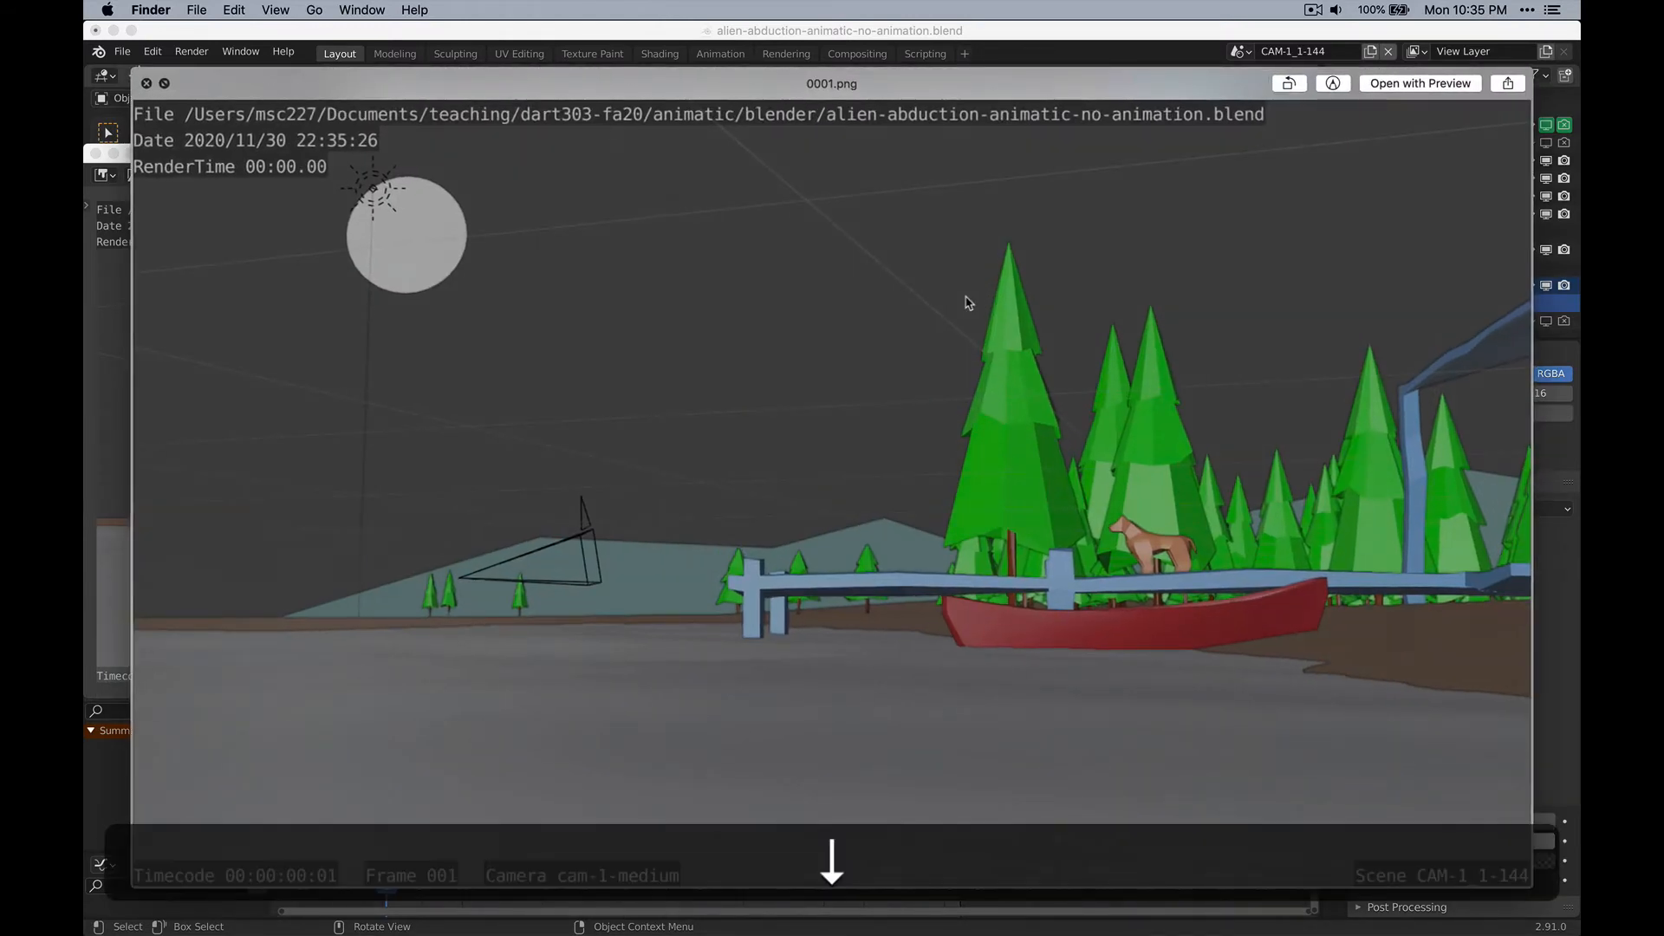
{"action": "key", "text": "Down"}
{"action": "key", "text": "Down"}
{"action": "key", "text": "Down"}
{"action": "key", "text": "space"}
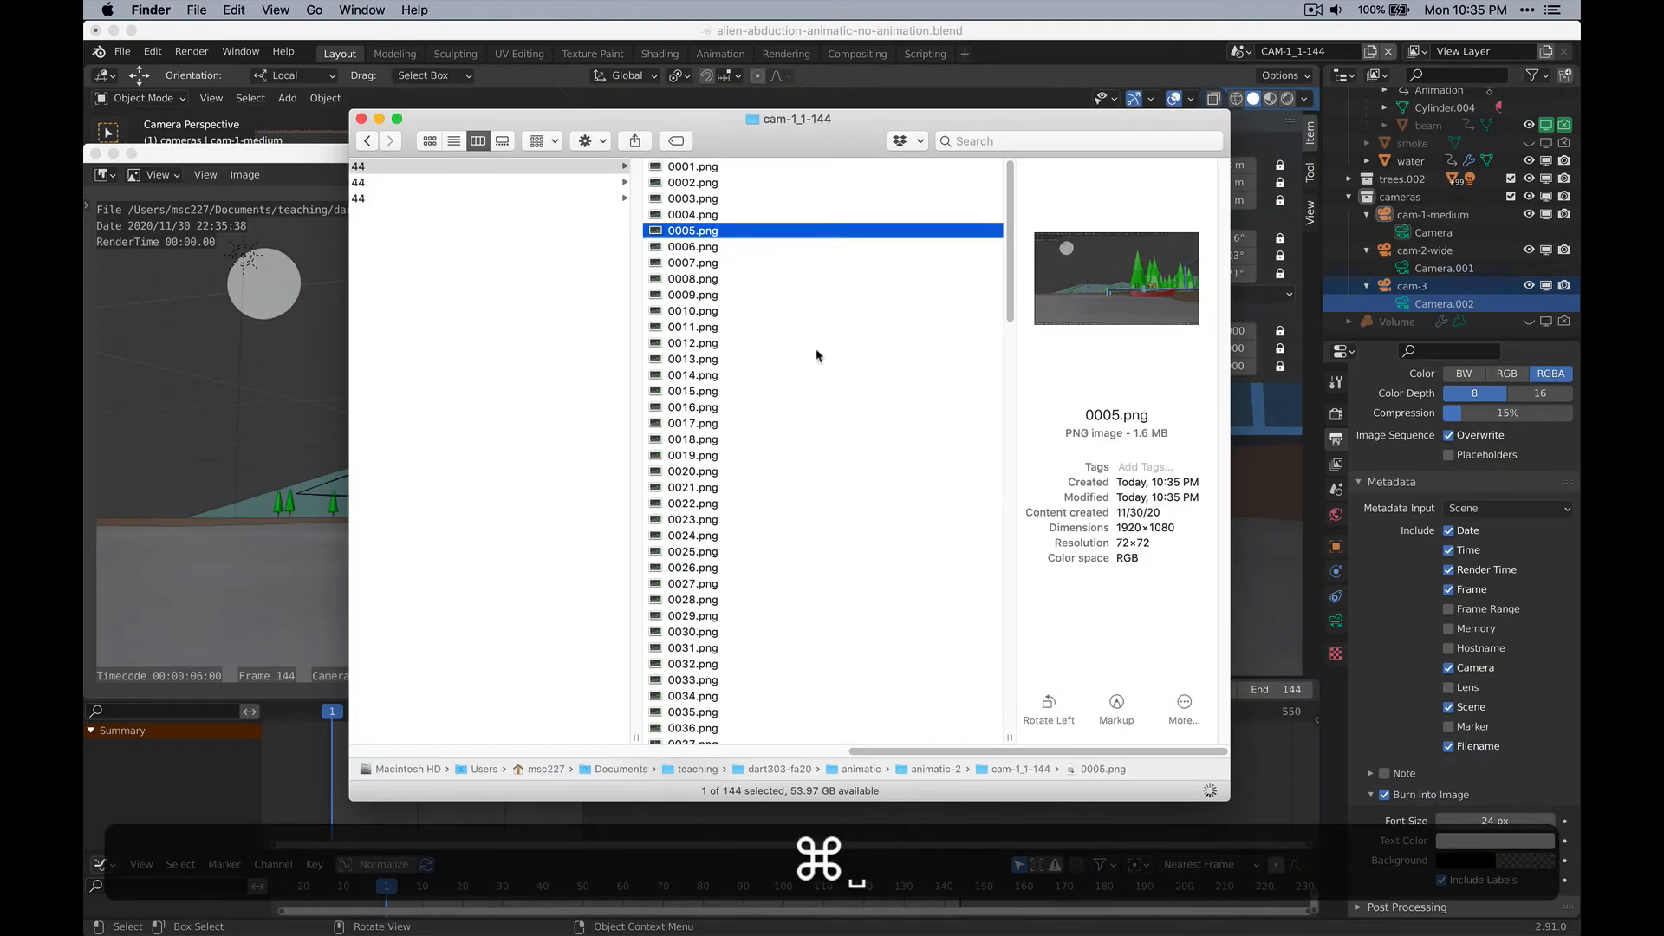
{"action": "key", "text": "super+Tab"}
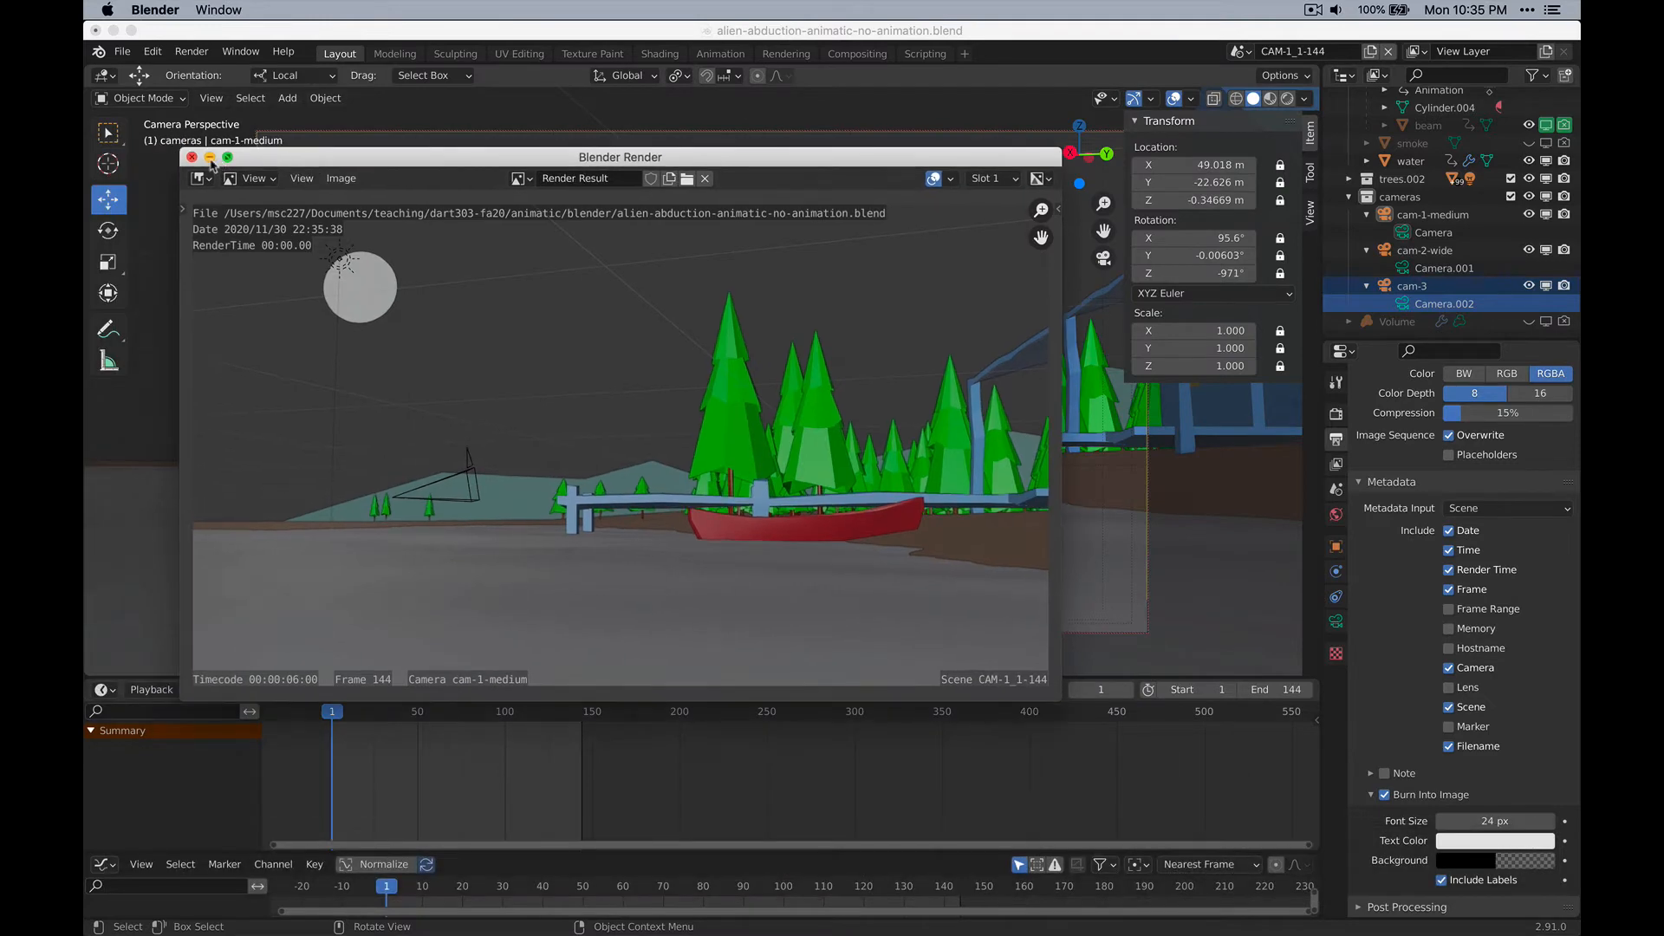
{"action": "left_click", "coordinate": [211, 156]}
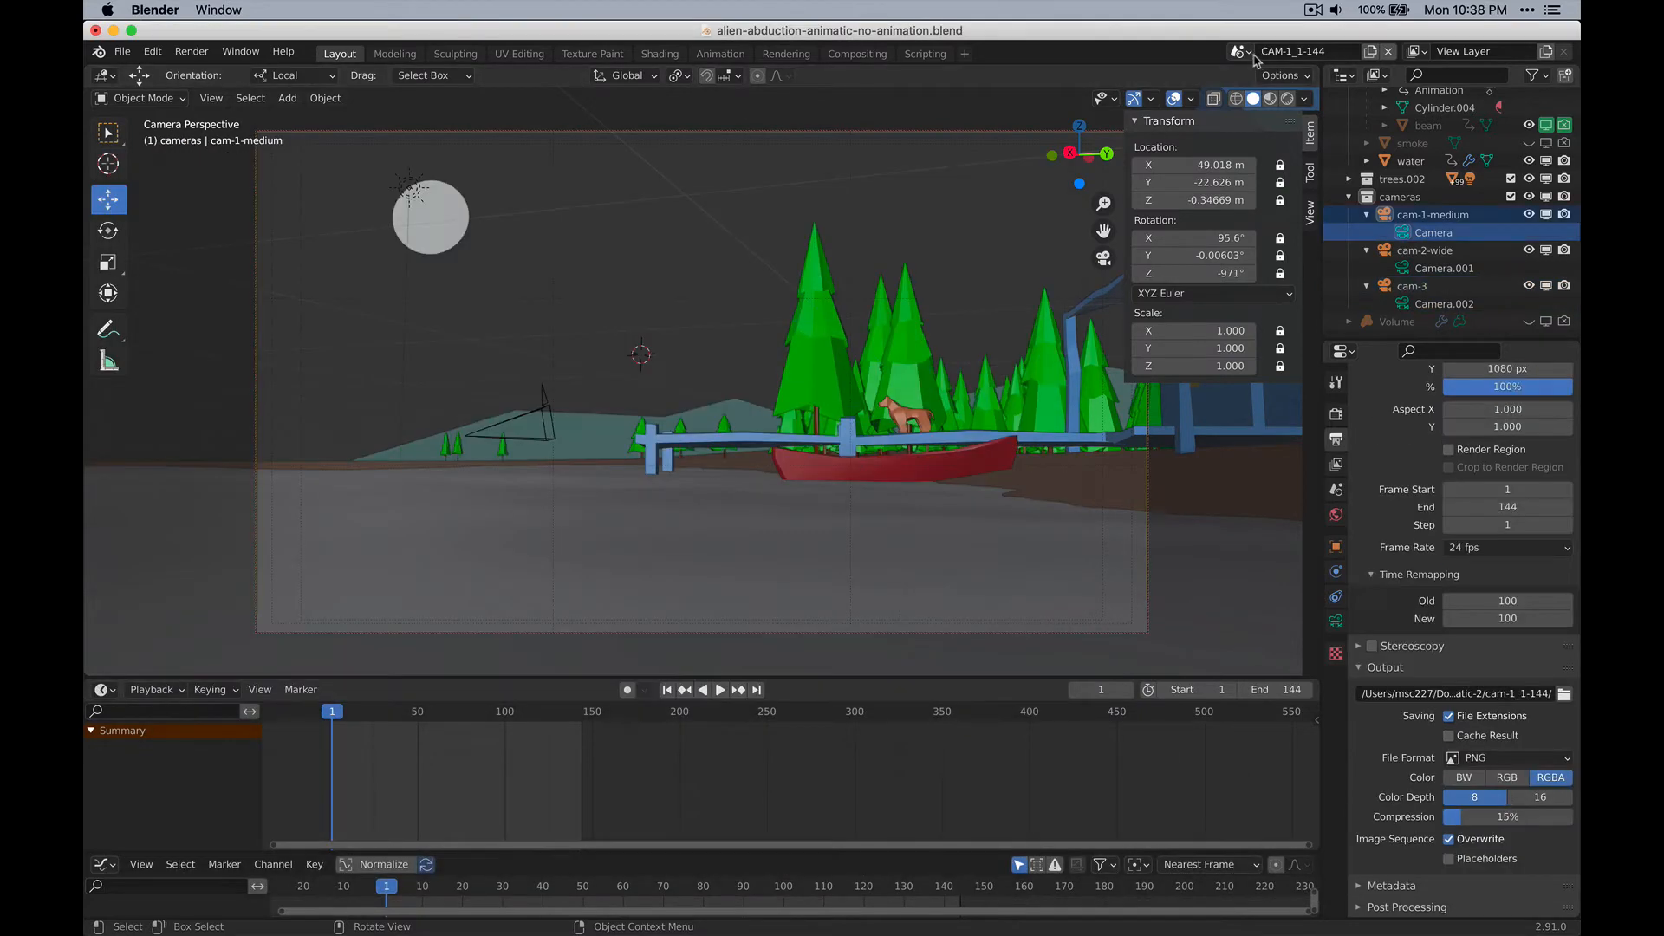
Switch to the CAM-1_144-192 scene and set its output path to the animatic-2/cam-1_144-192 folder.
{"action": "left_click", "coordinate": [1241, 51]}
{"action": "left_click", "coordinate": [1282, 93]}
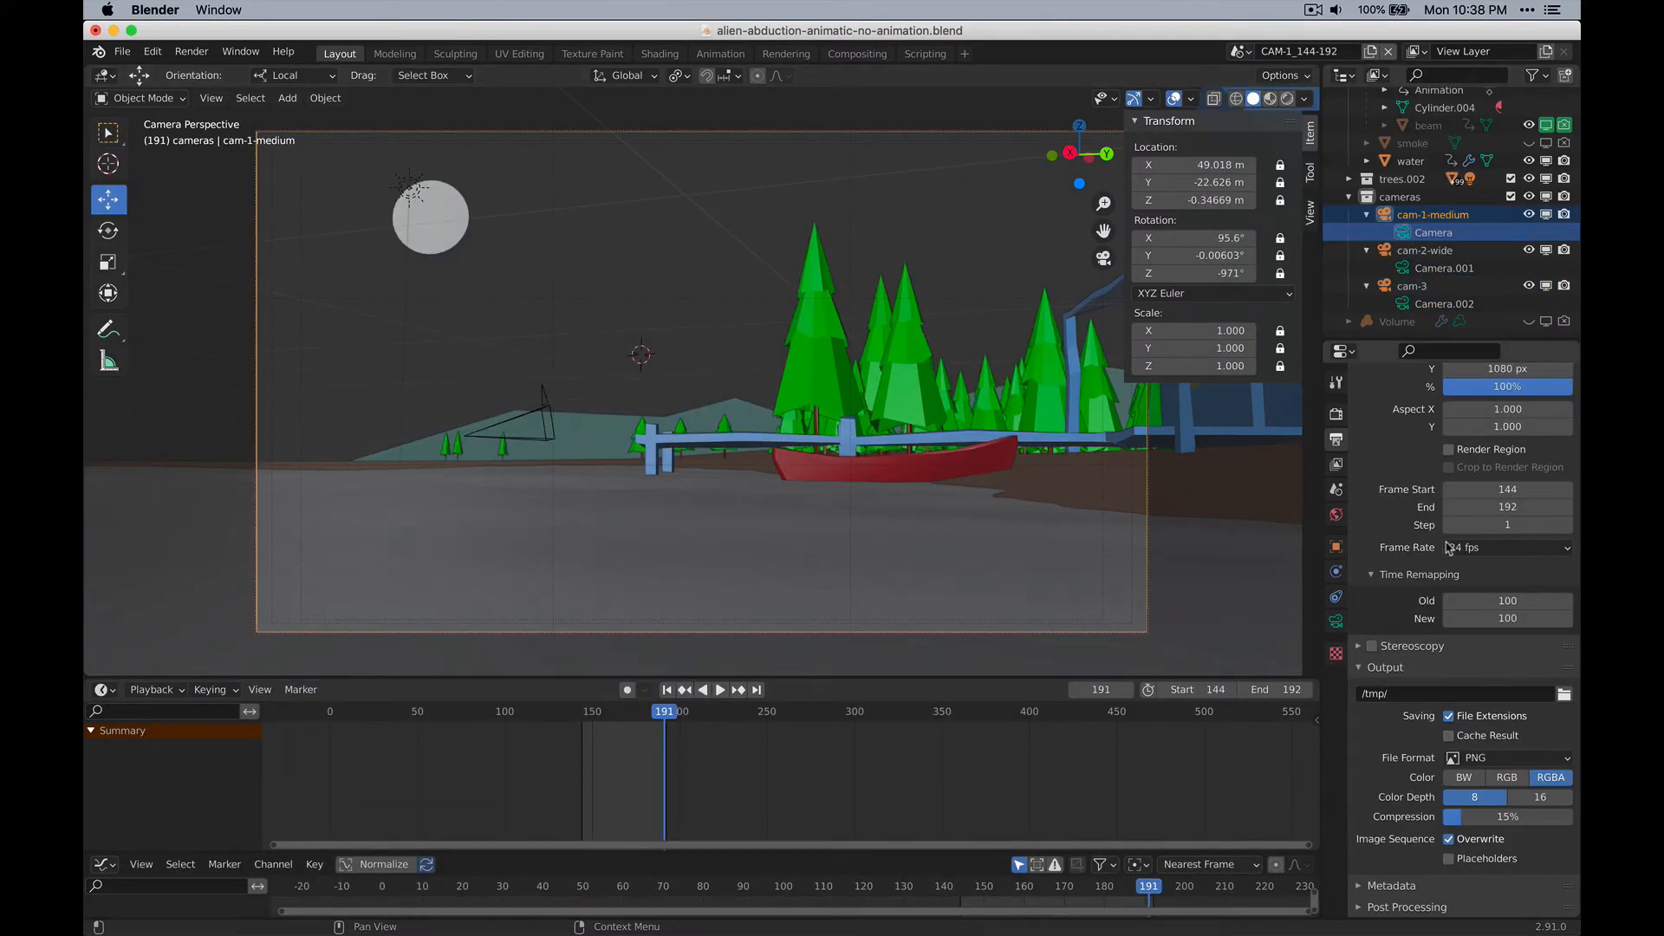
{"action": "left_click", "coordinate": [1564, 694]}
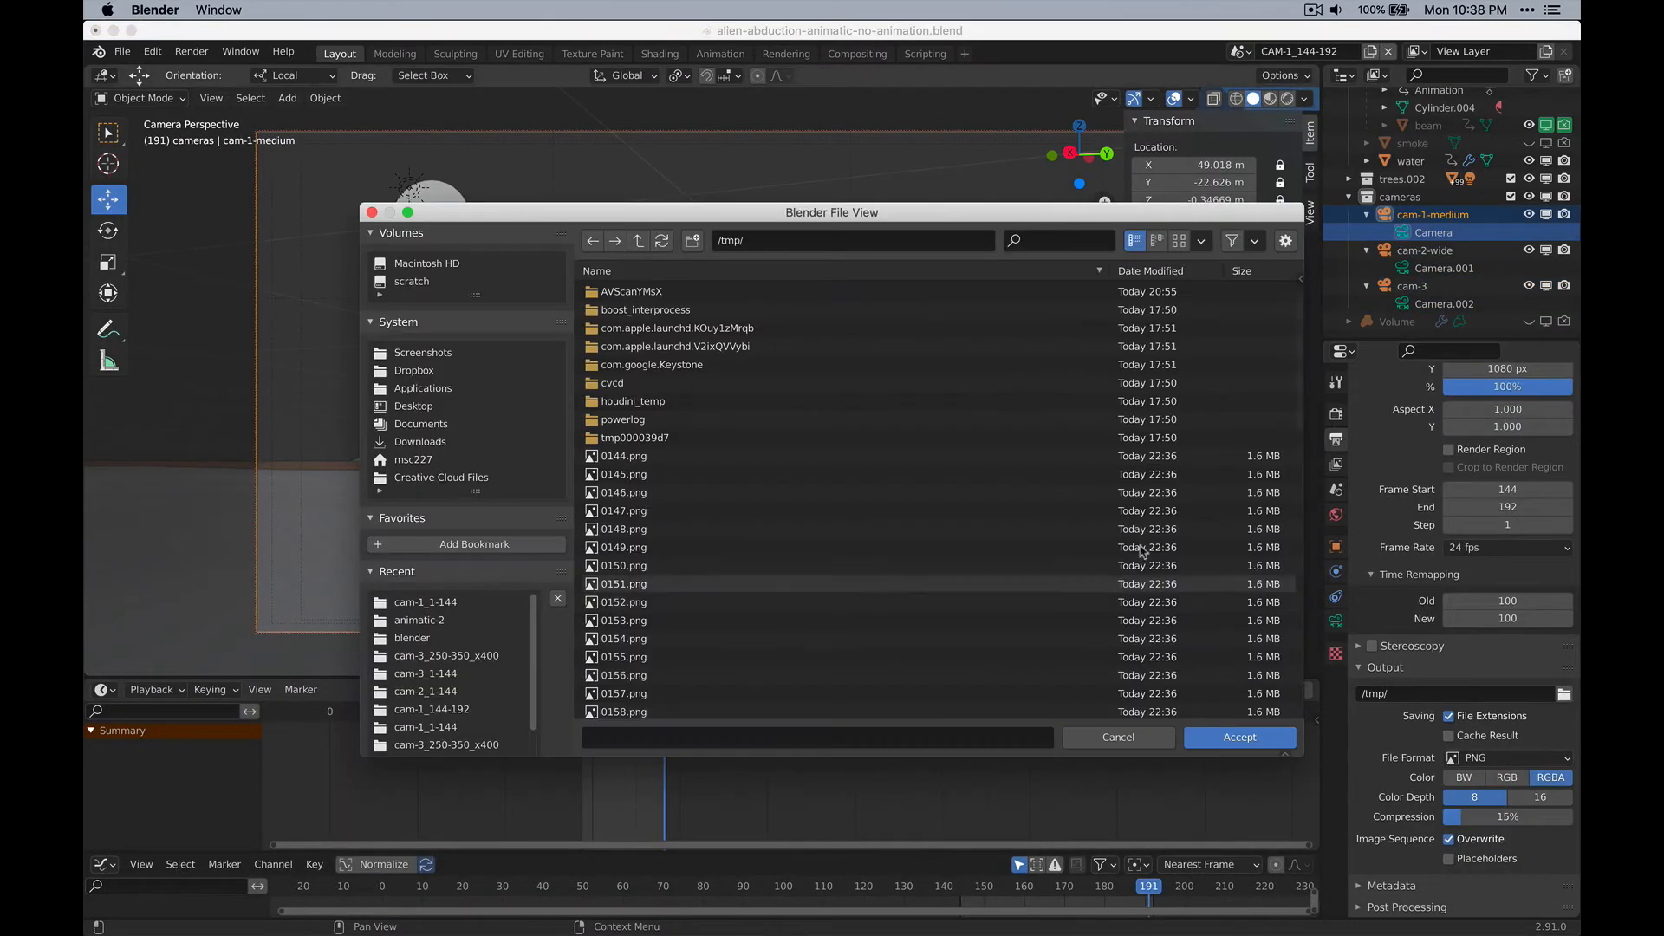
{"action": "left_click", "coordinate": [440, 617]}
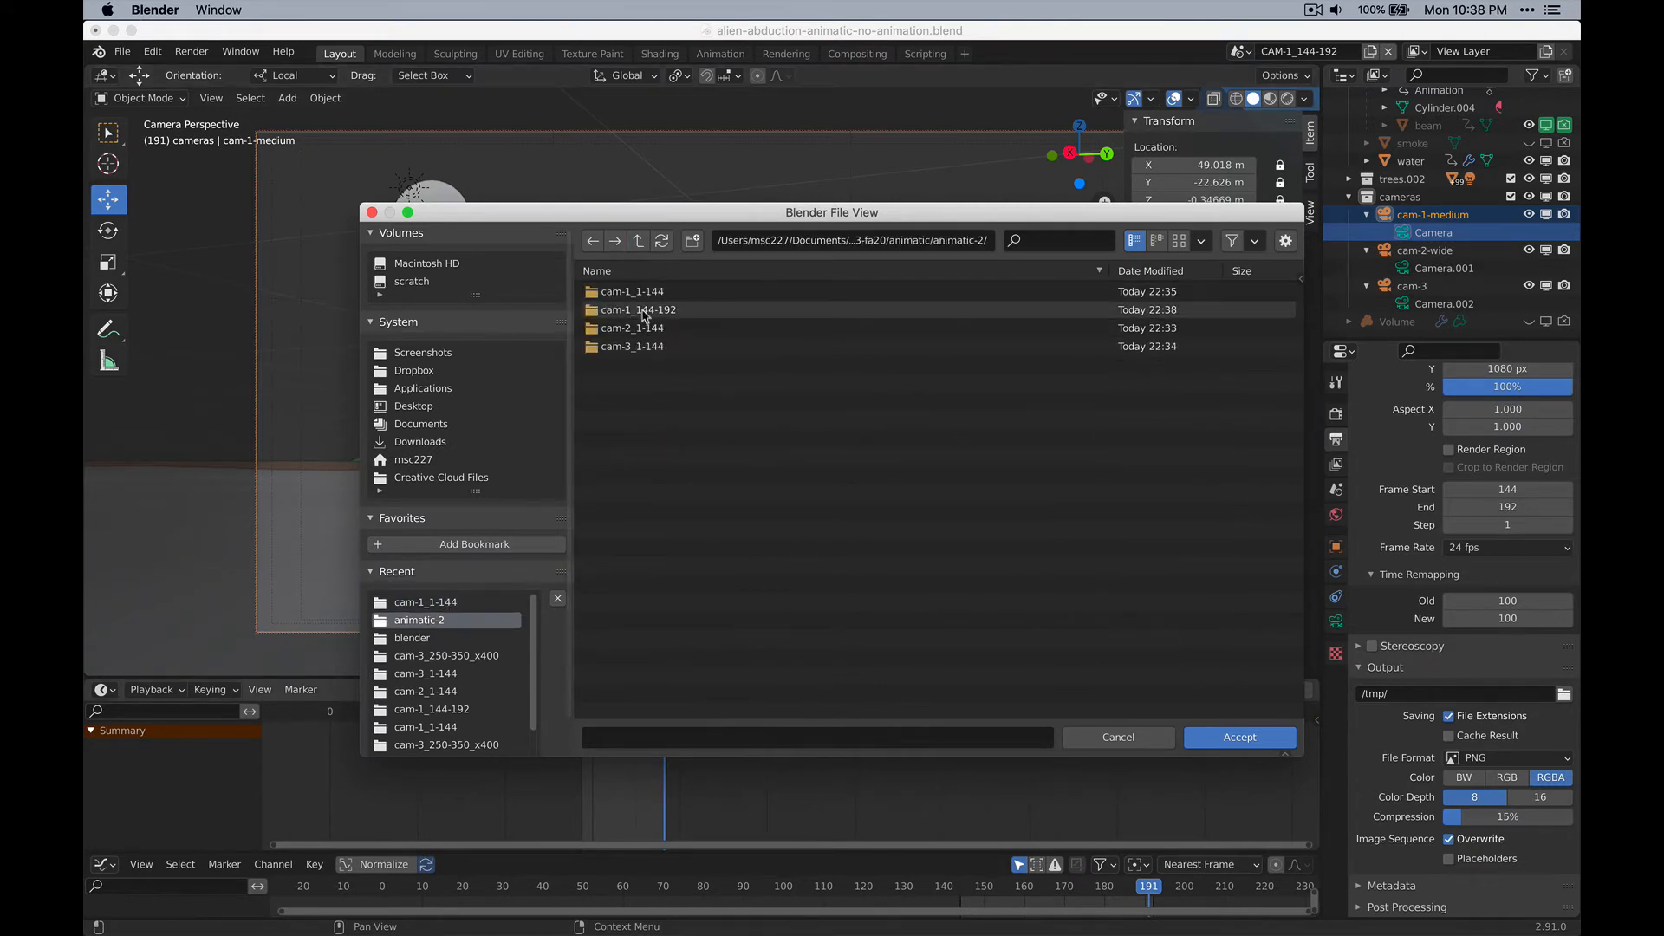
{"action": "left_click", "coordinate": [644, 312]}
{"action": "left_click", "coordinate": [1228, 736]}
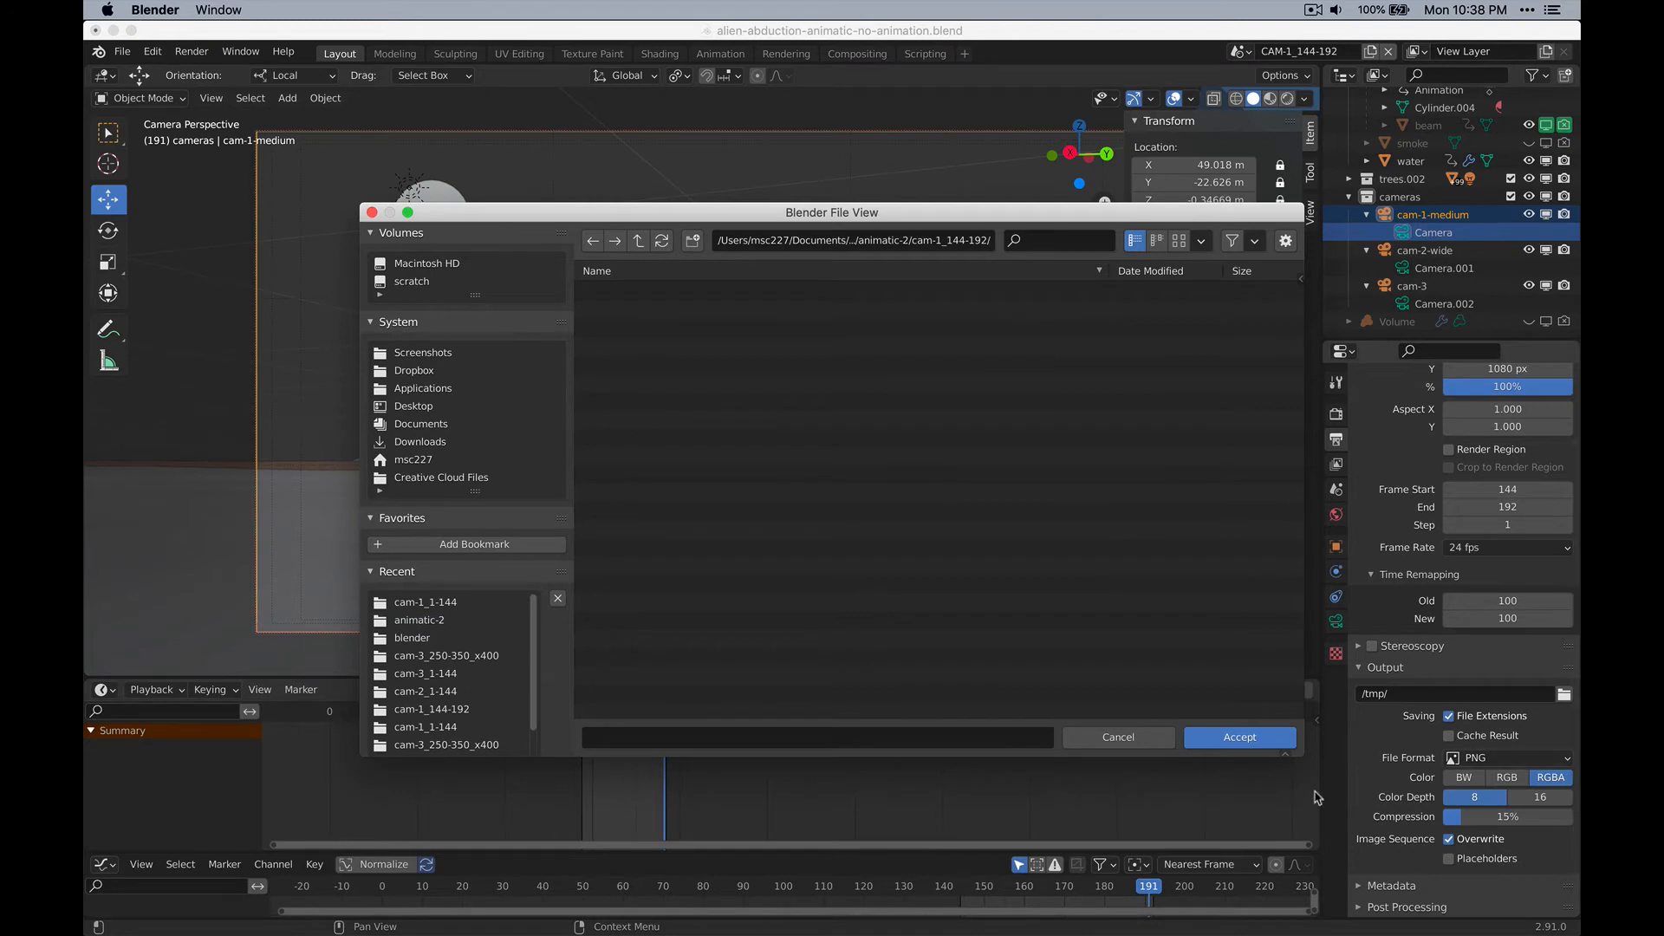
{"action": "left_click", "coordinate": [1258, 737]}
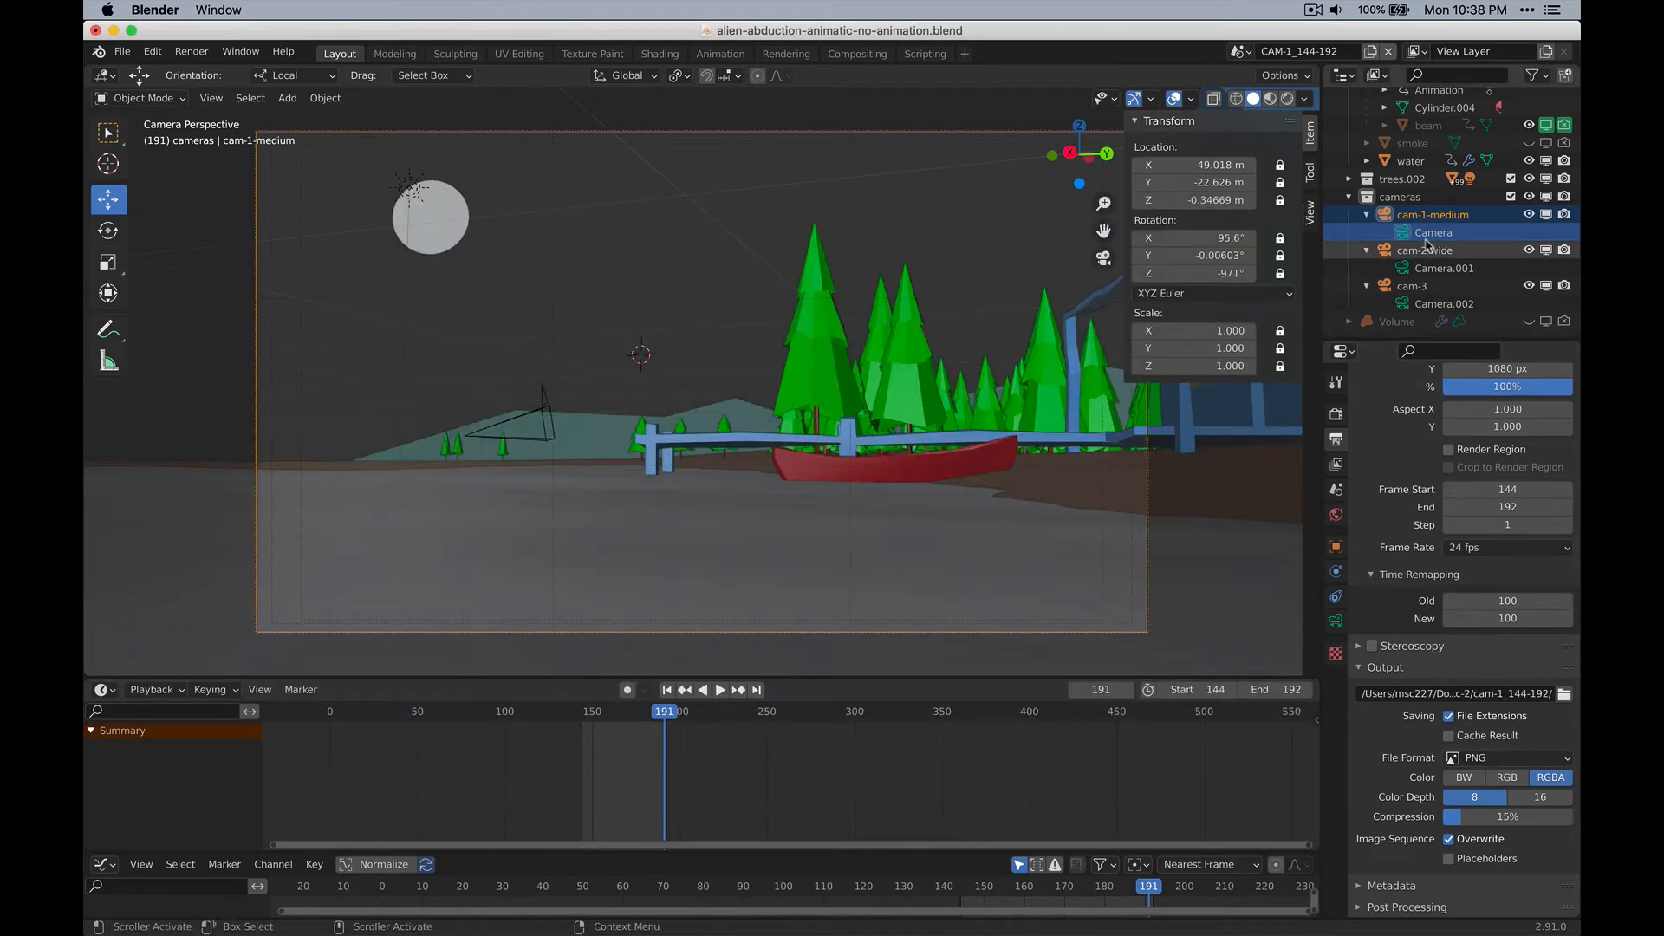
Switch to the CAM-2_1-144 scene and set its output path to the animatic-2/cam-2_1-144 folder.
{"action": "left_click", "coordinate": [1239, 51]}
{"action": "left_click", "coordinate": [1274, 111]}
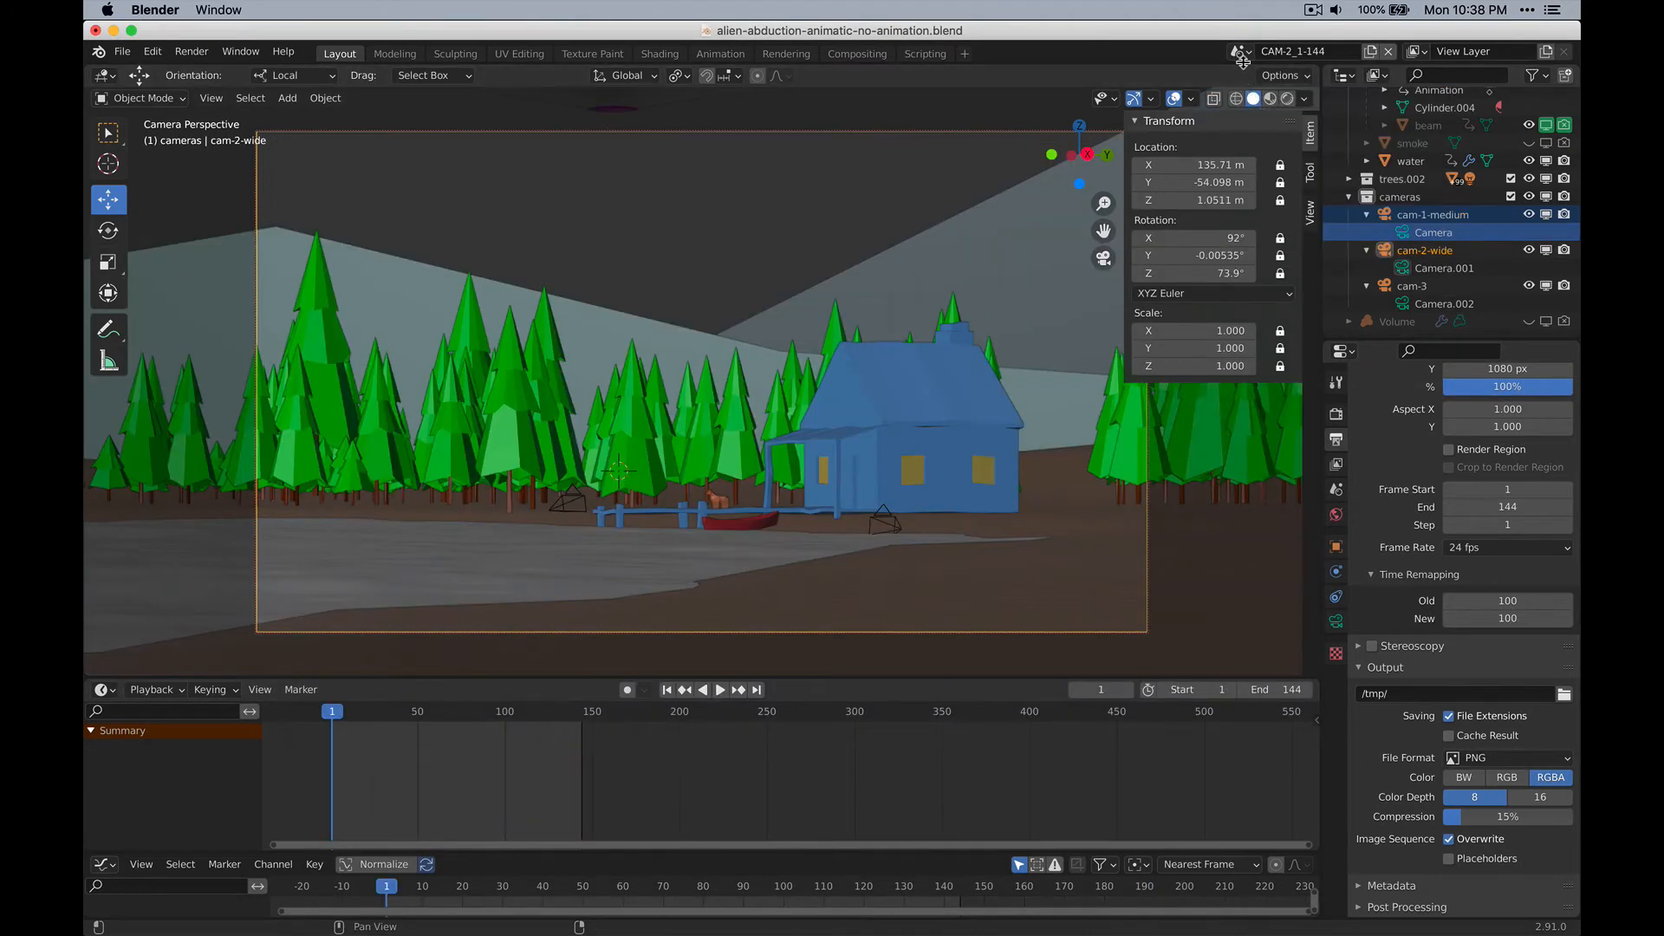
{"action": "left_click", "coordinate": [1564, 695]}
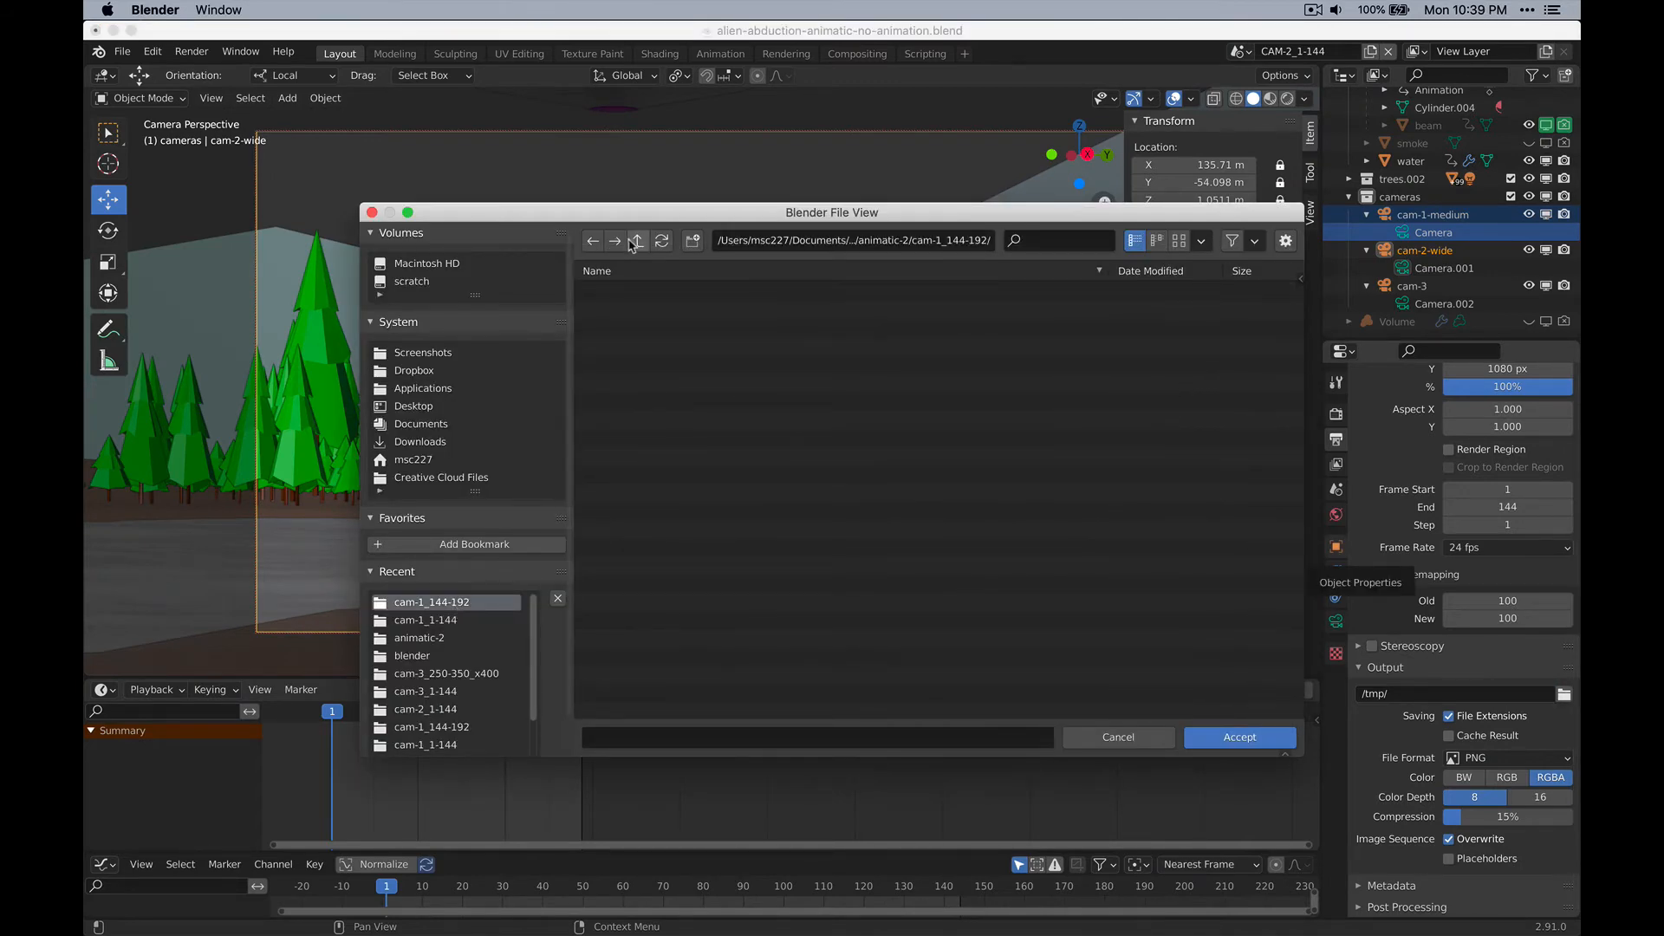
{"action": "left_click", "coordinate": [639, 242]}
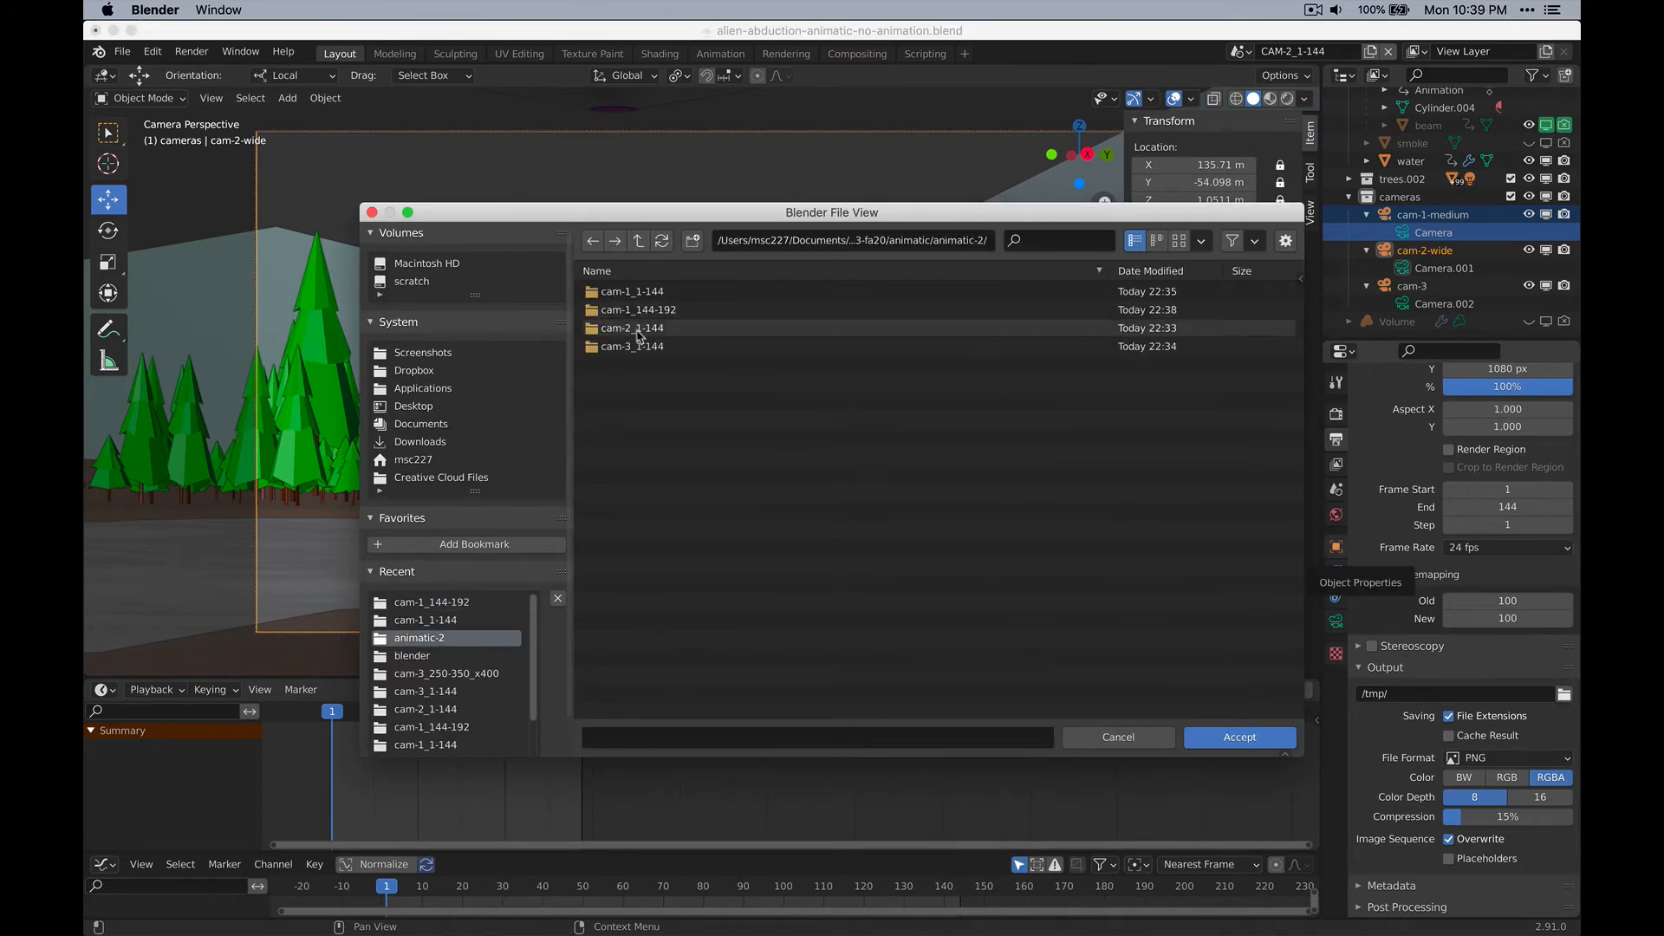
{"action": "left_click", "coordinate": [609, 330]}
{"action": "left_click", "coordinate": [1239, 736]}
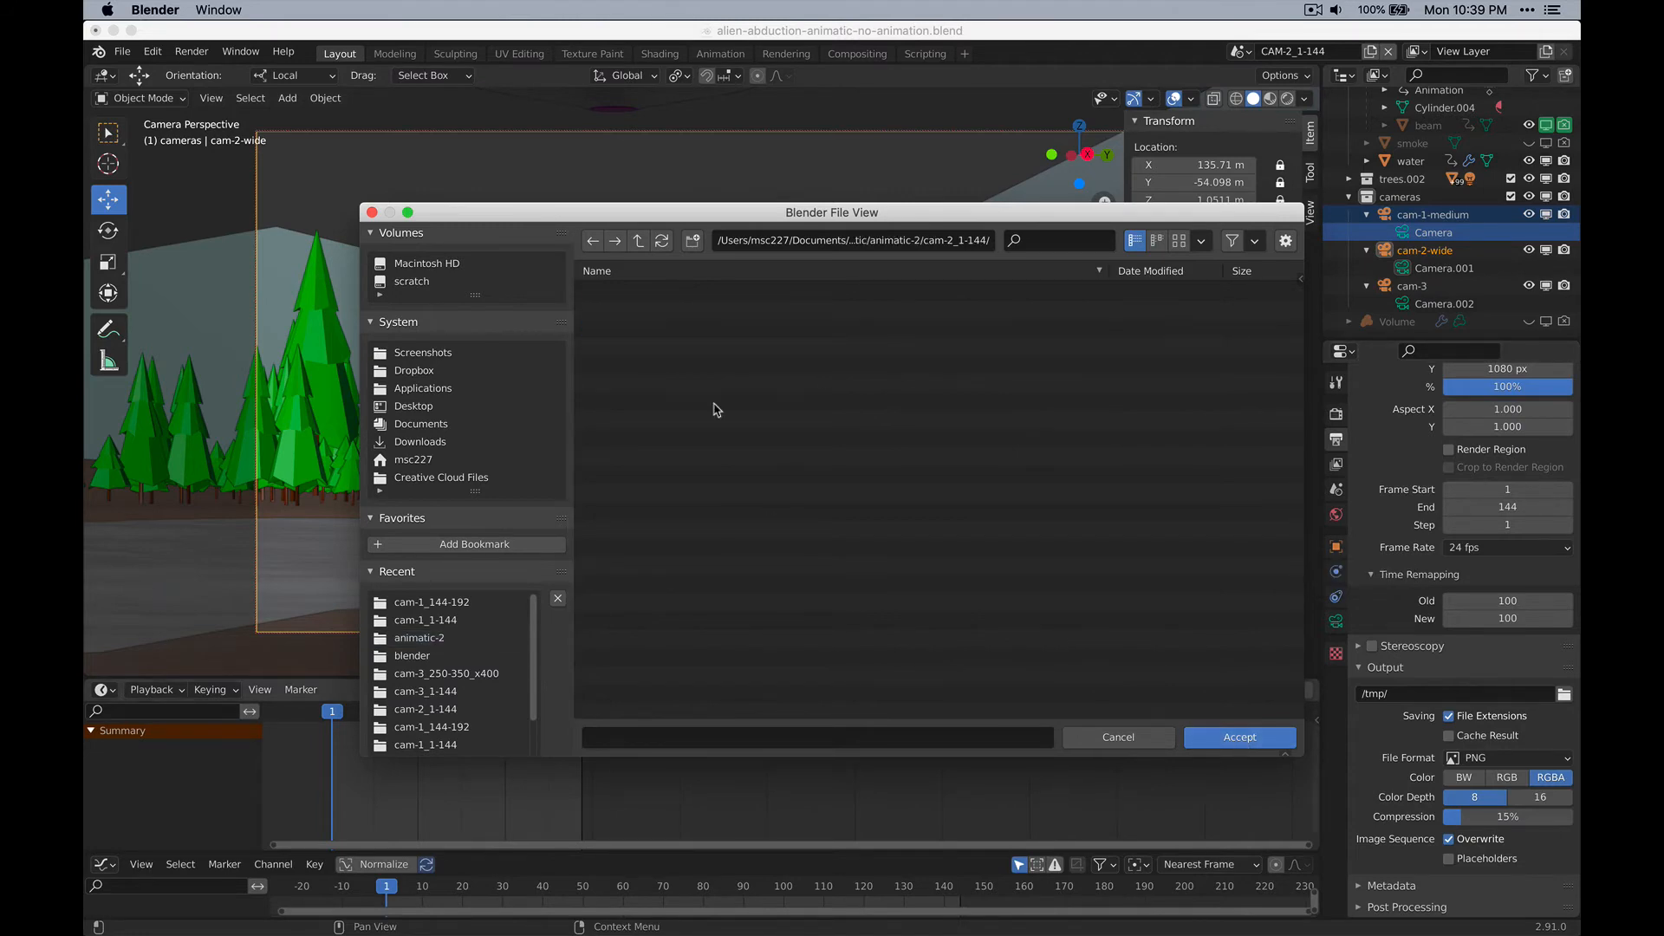
{"action": "left_click", "coordinate": [1240, 737]}
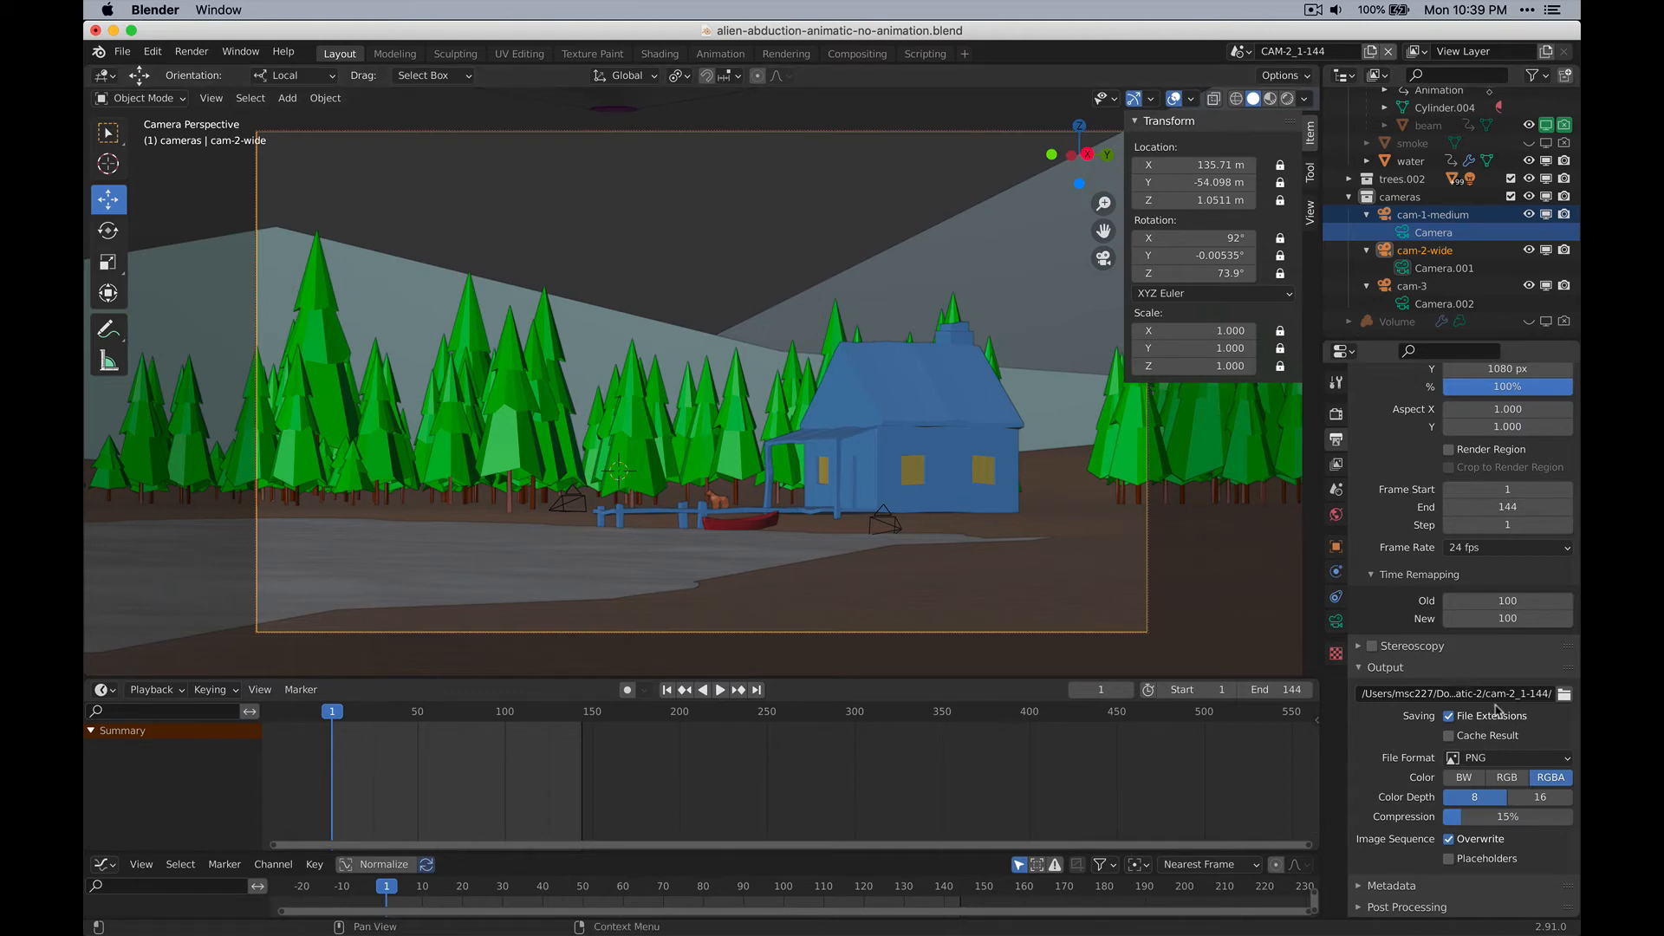
Switch to the CAM-3_1-144 scene and set its output path to the animatic-2/cam-3_1-144 folder.
{"action": "left_click", "coordinate": [1239, 51]}
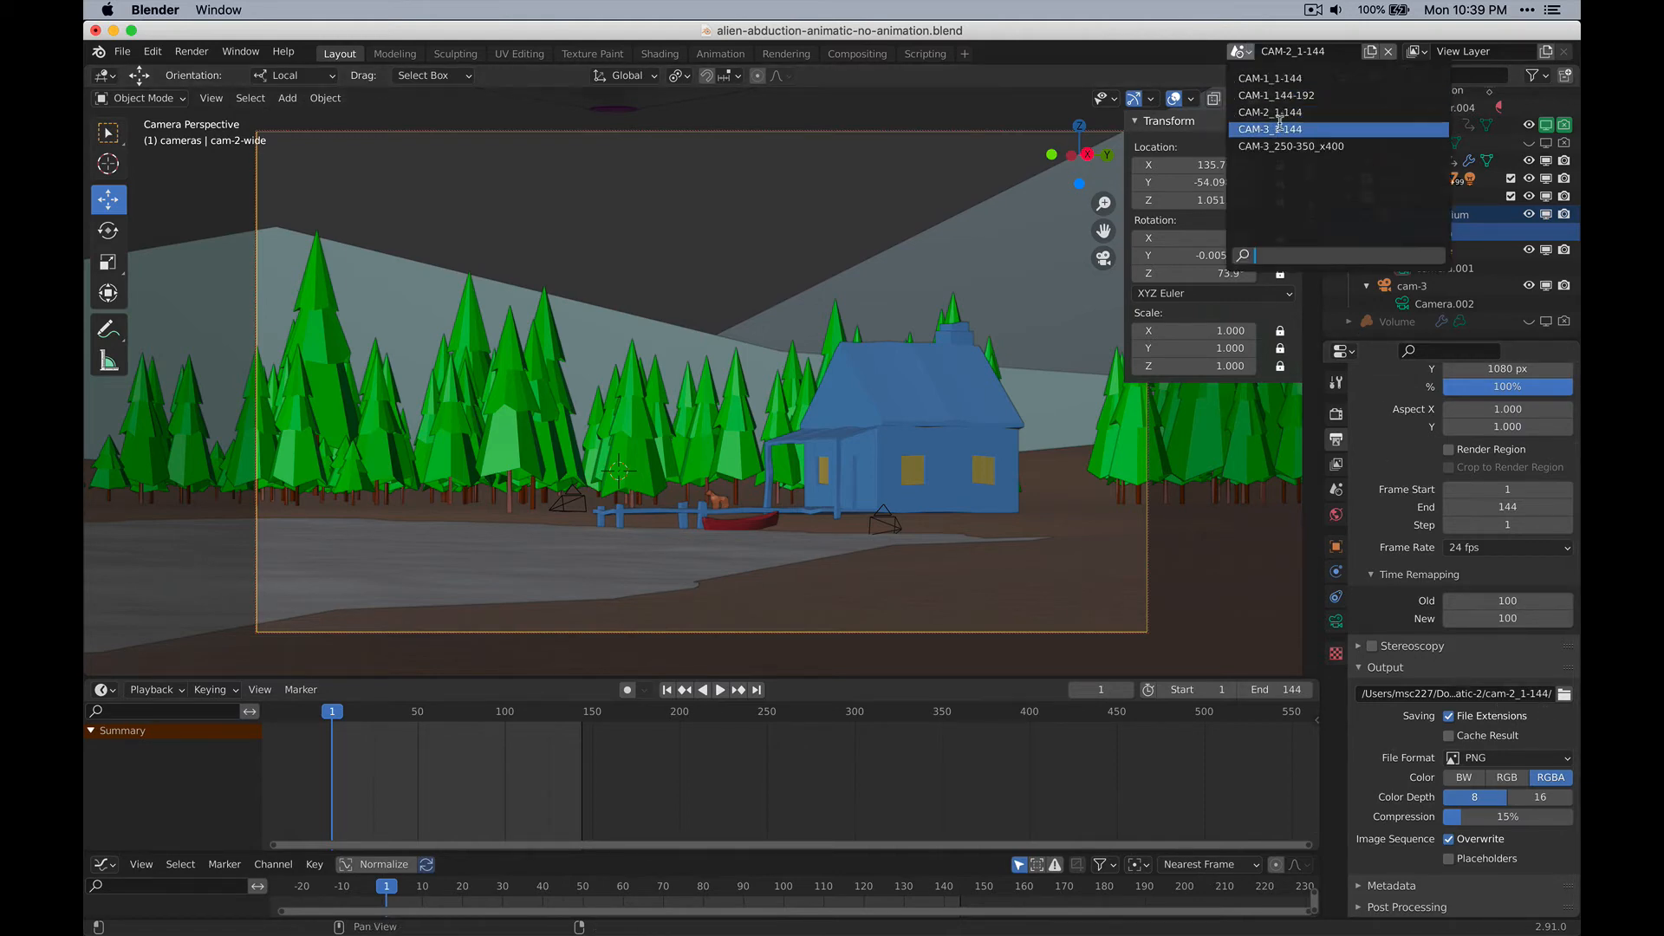
{"action": "left_click", "coordinate": [1283, 126]}
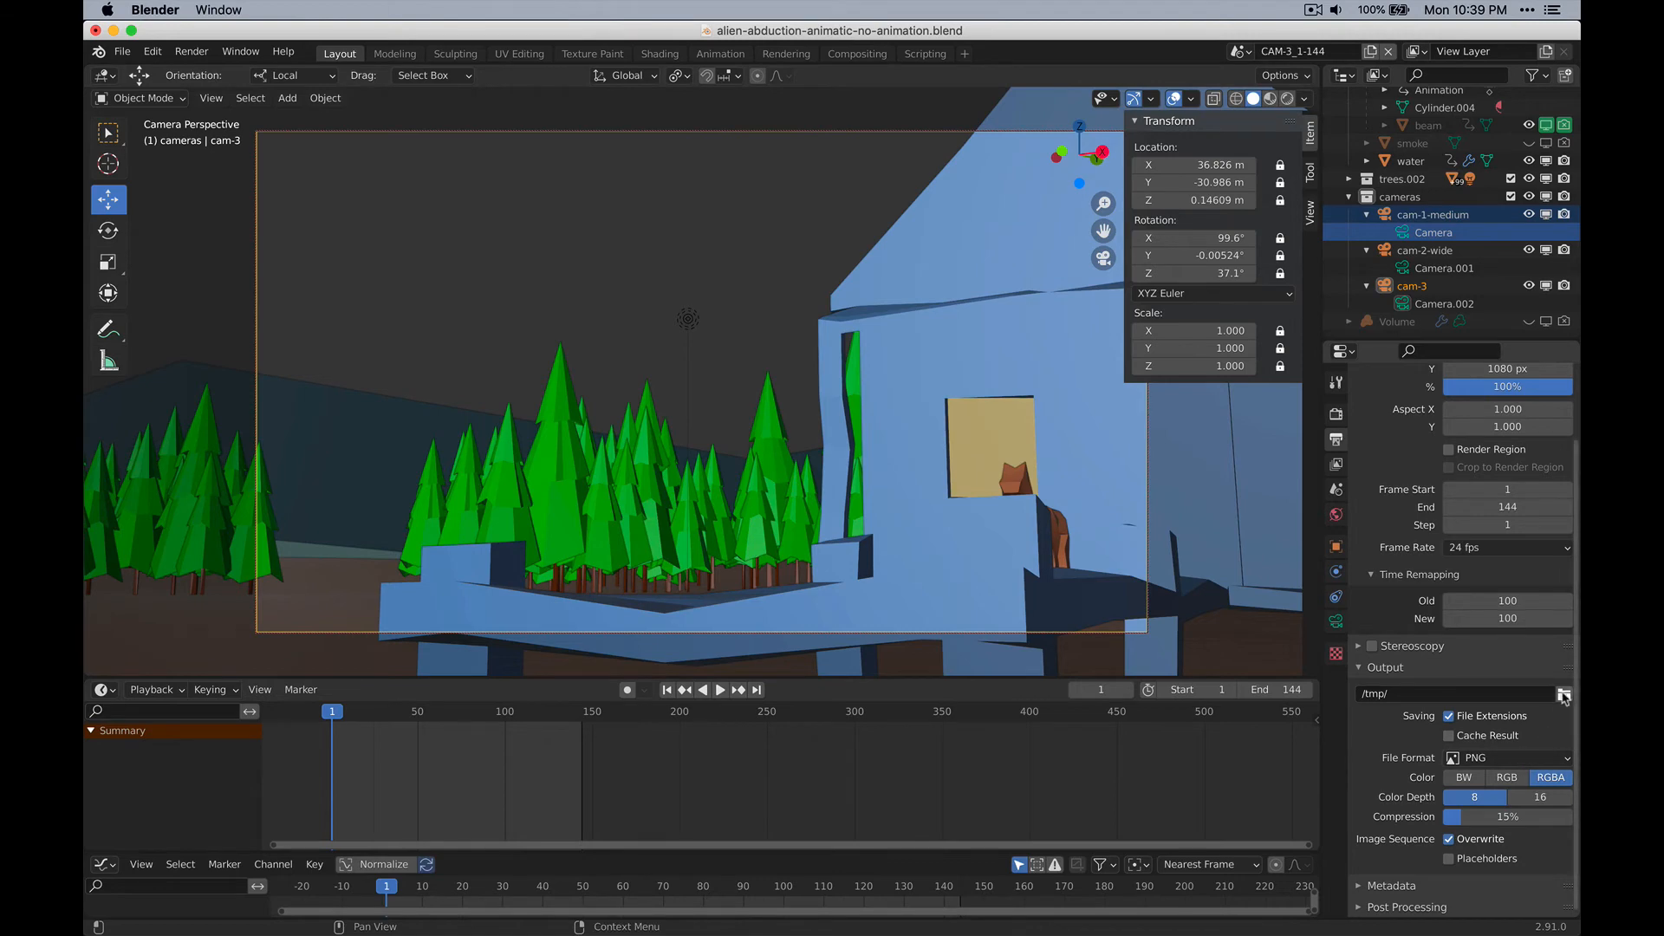
{"action": "left_click", "coordinate": [1564, 694]}
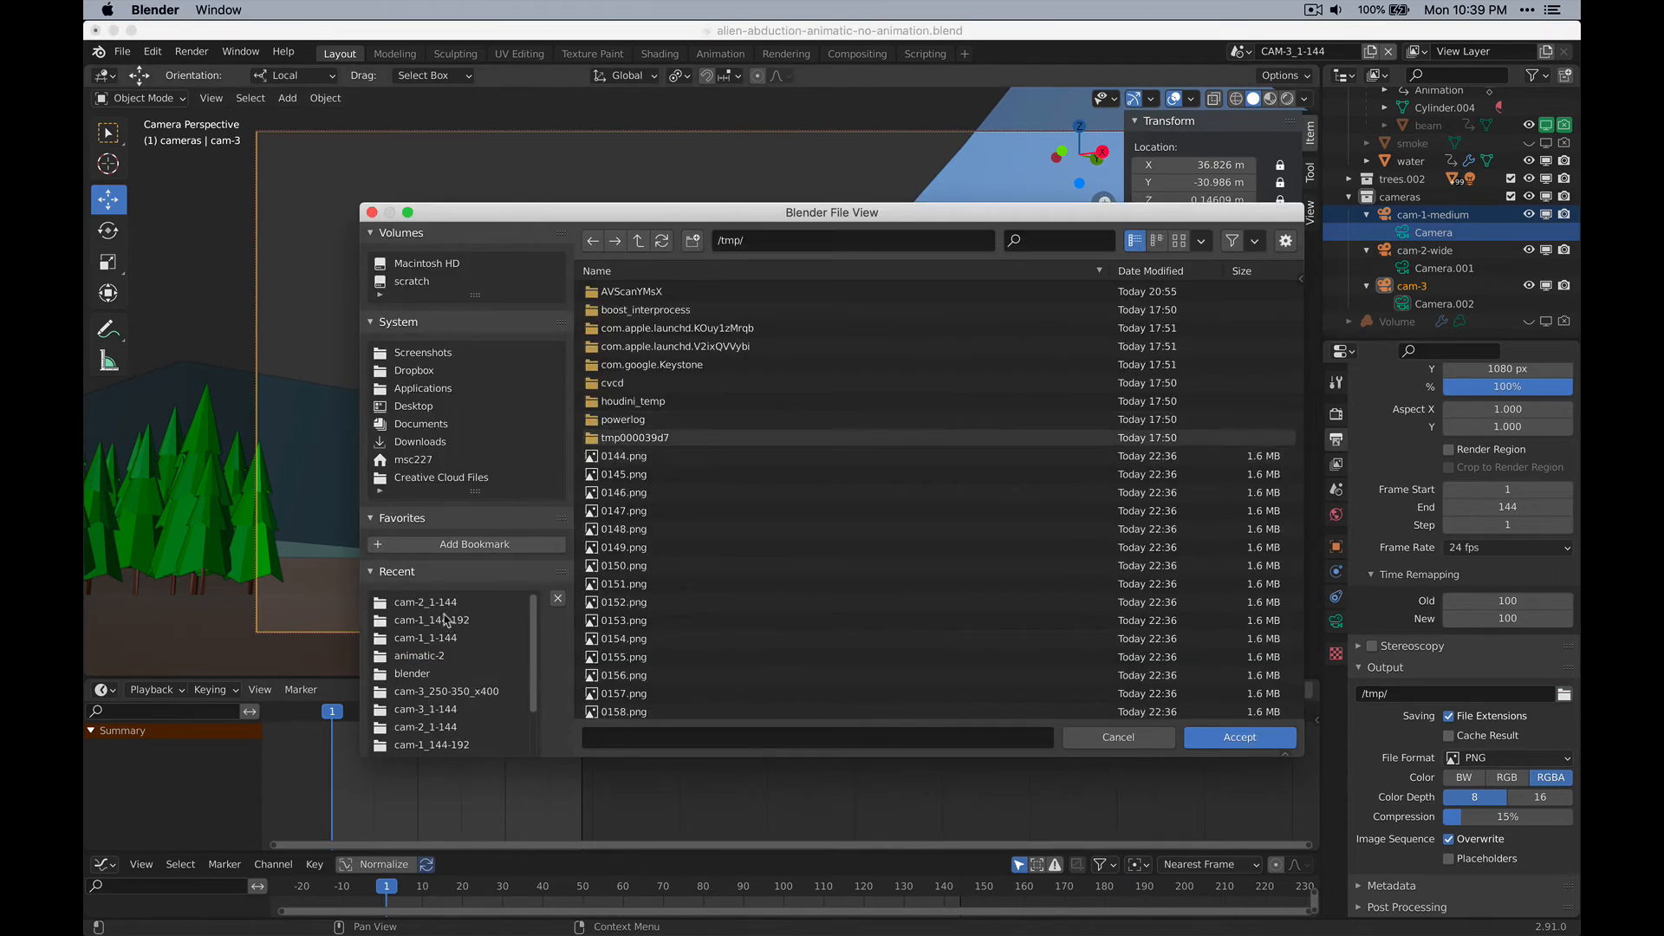
{"action": "left_click", "coordinate": [442, 603]}
{"action": "left_click", "coordinate": [639, 241]}
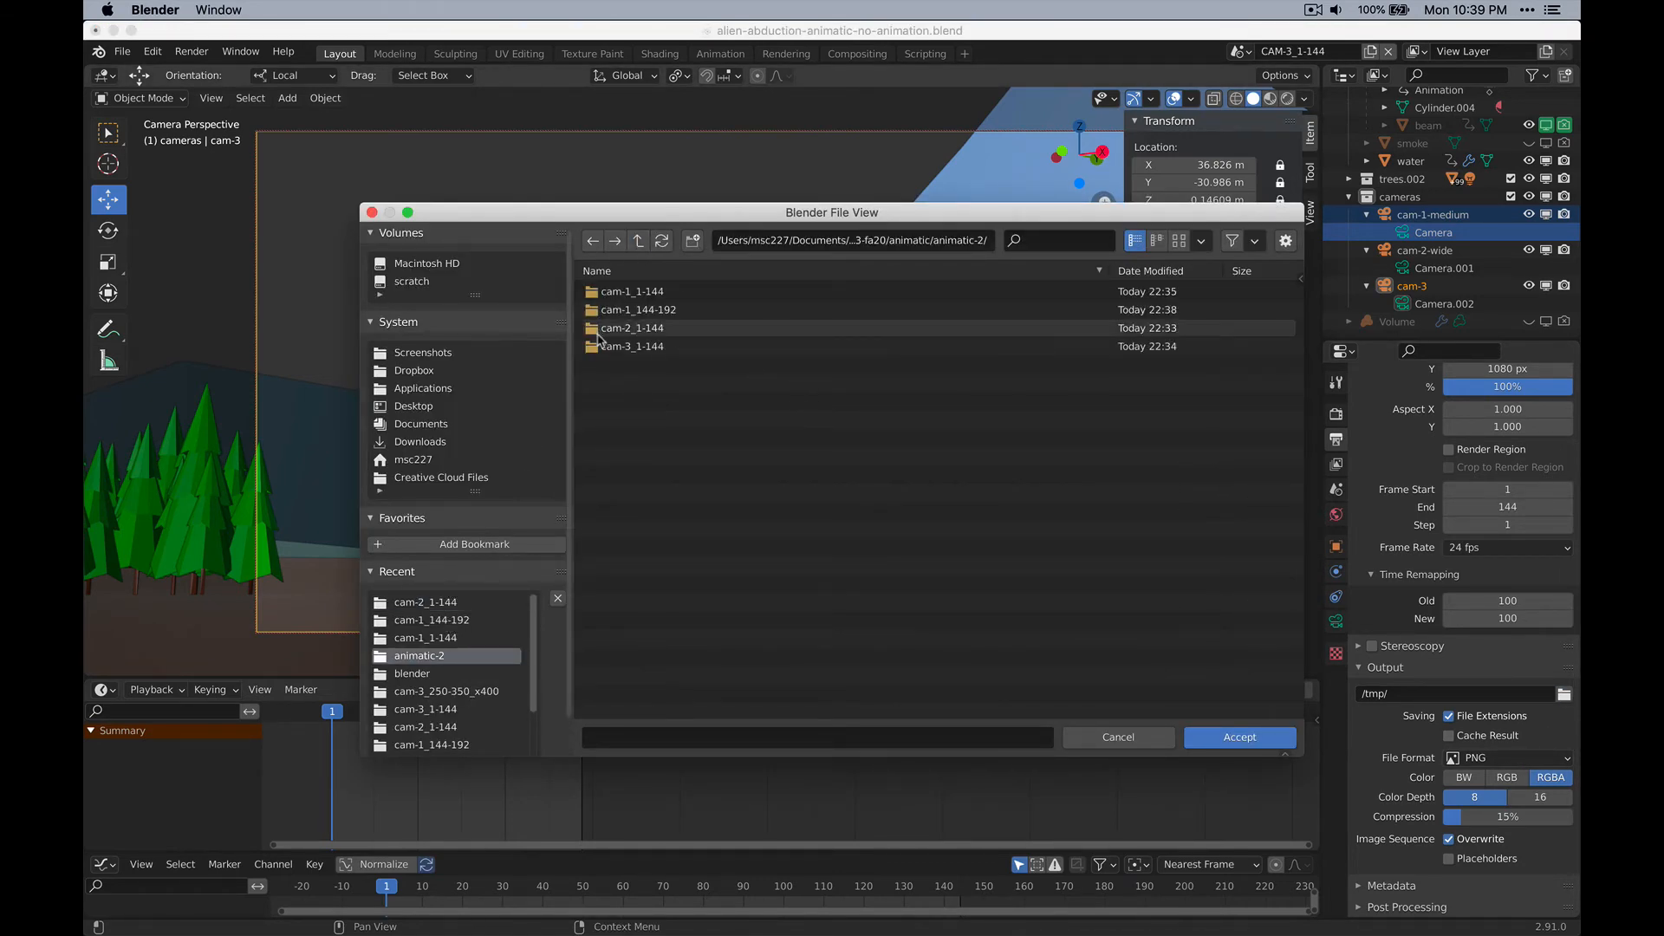
{"action": "left_click", "coordinate": [780, 346]}
{"action": "left_click", "coordinate": [1237, 737]}
{"action": "left_click", "coordinate": [1237, 738]}
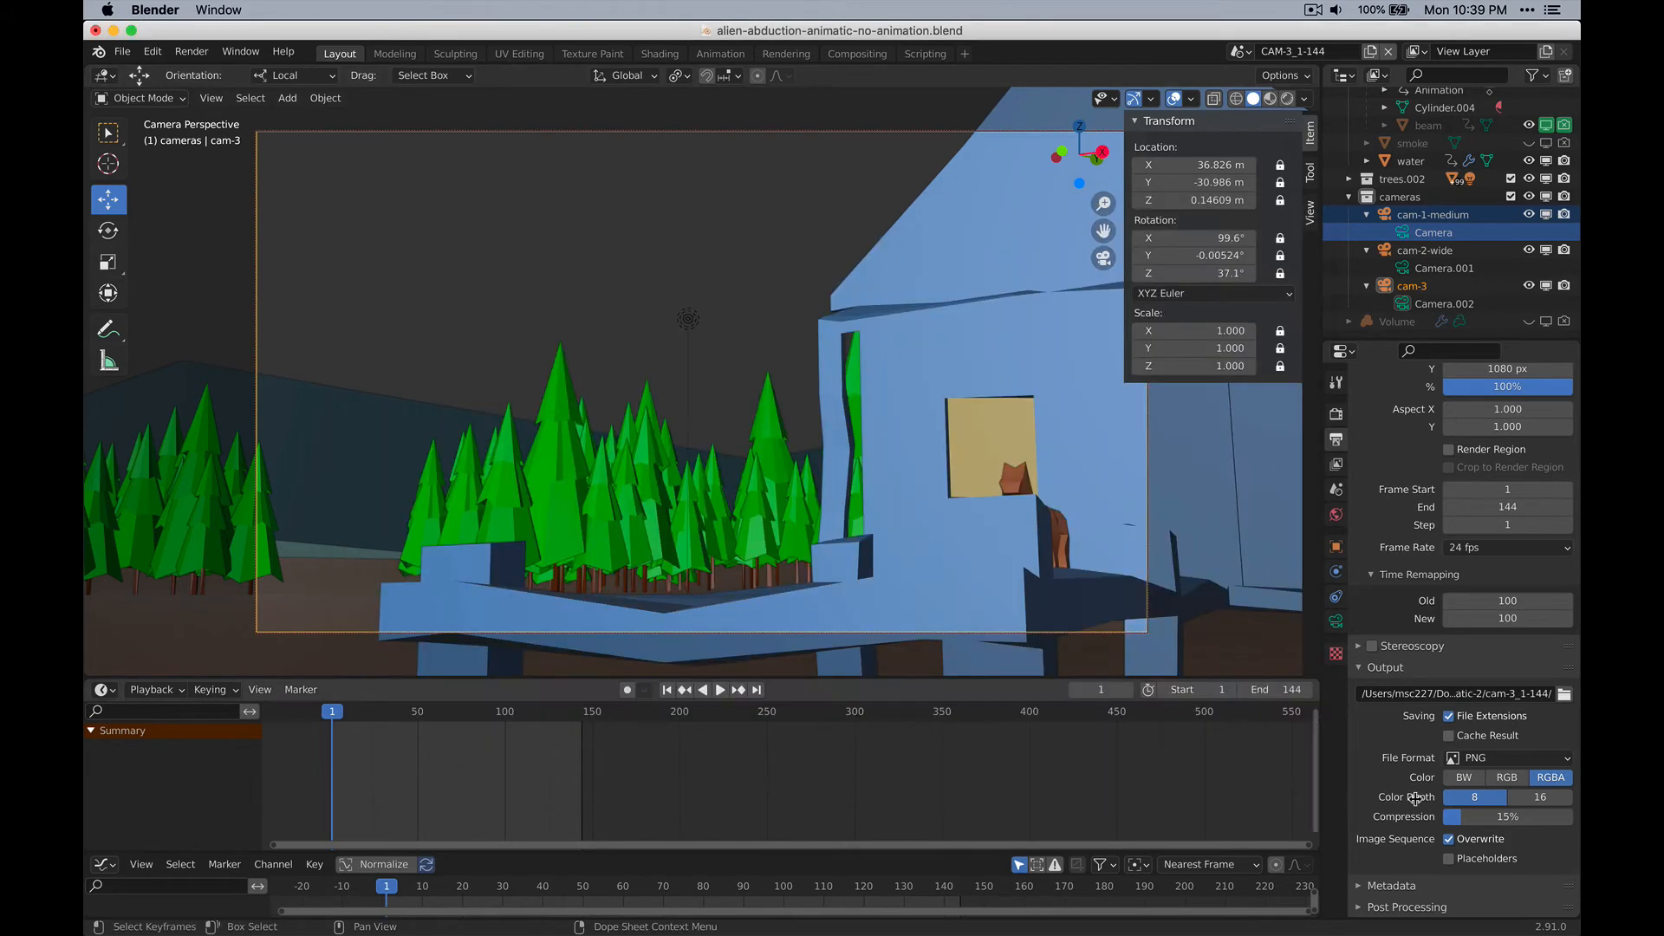
Switch to the CAM-3_250-350_x400 scene and copy its name.
{"action": "left_click", "coordinate": [1241, 51]}
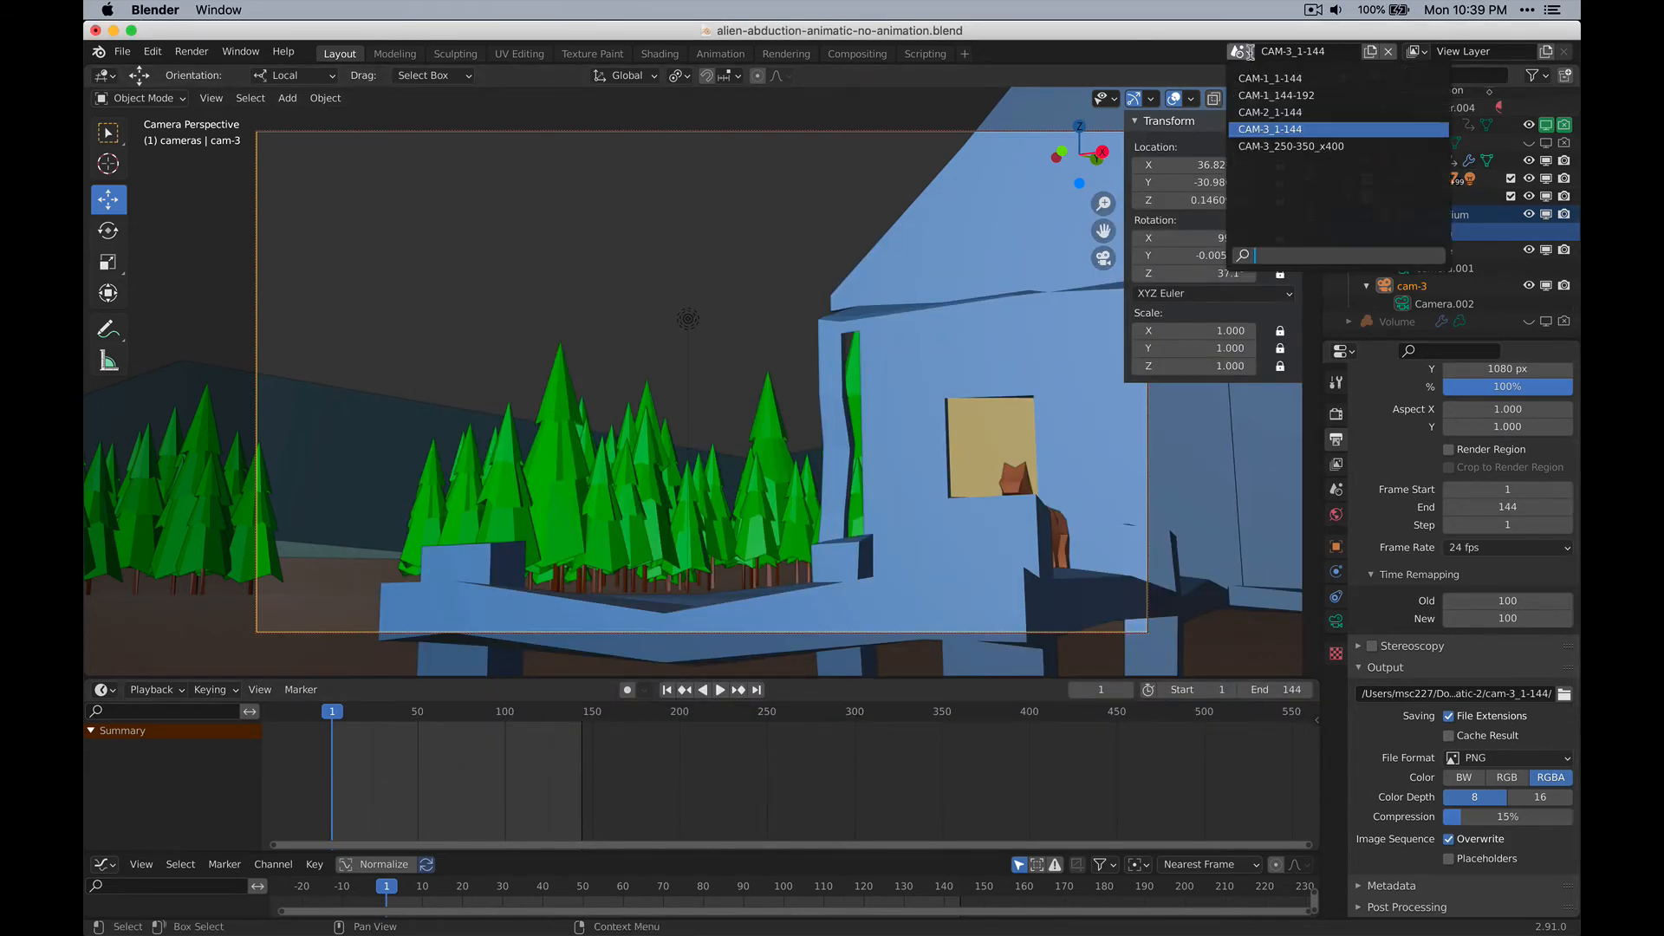
{"action": "left_click", "coordinate": [1258, 145]}
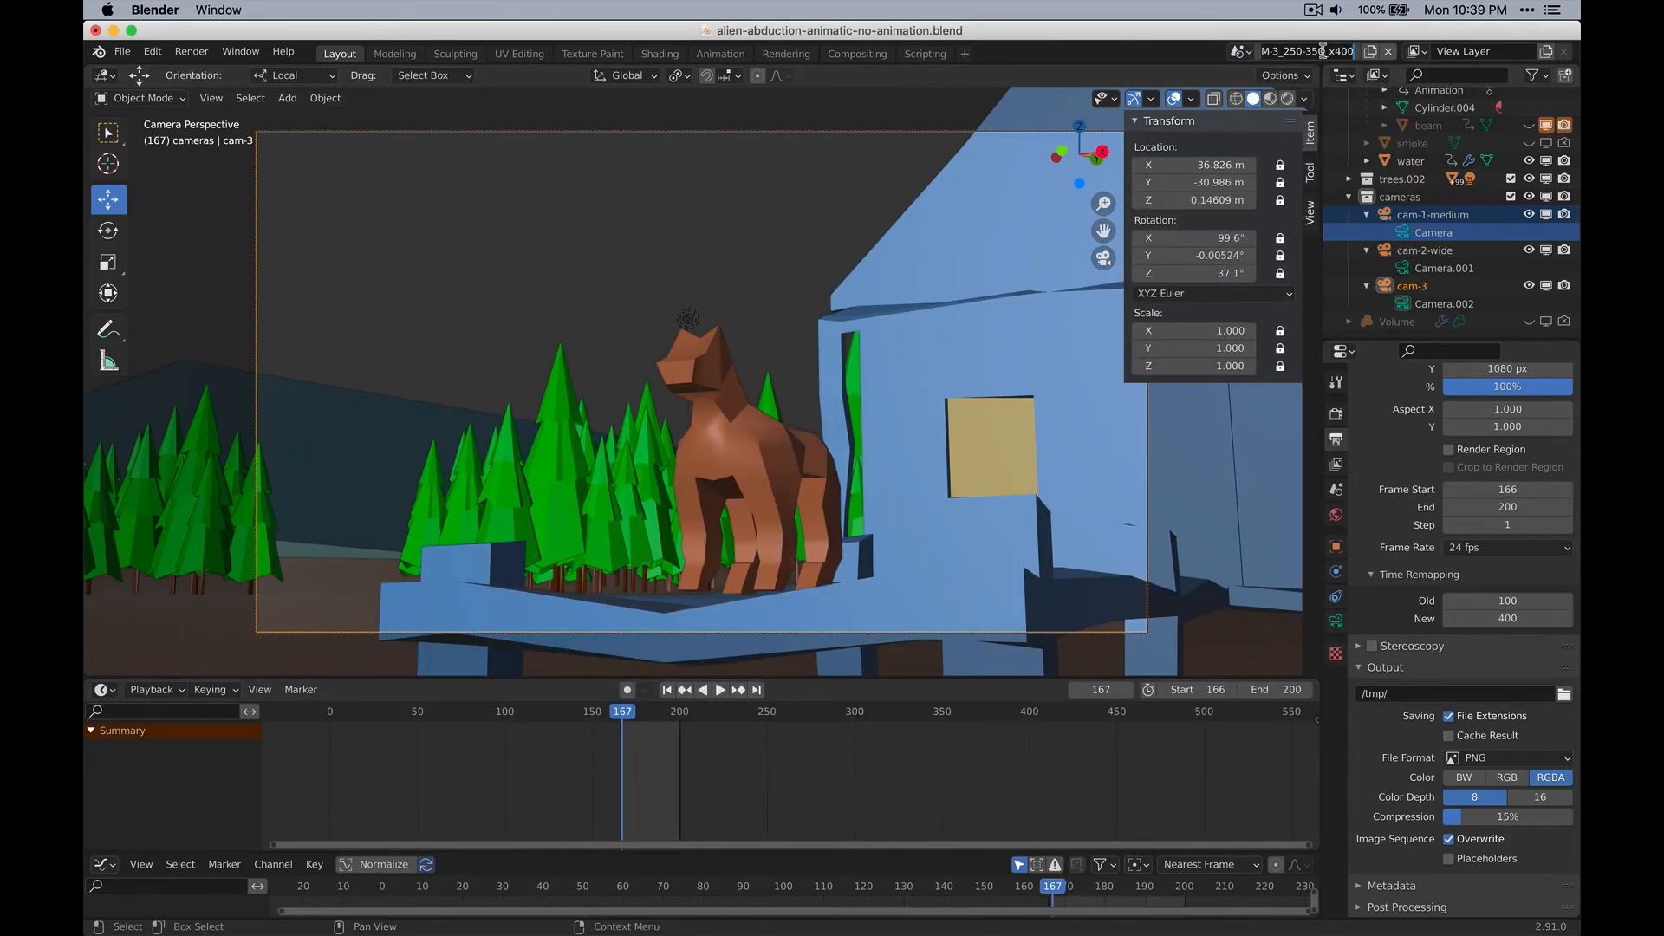
{"action": "key", "text": "super+c"}
{"action": "key", "text": "super+Escape"}
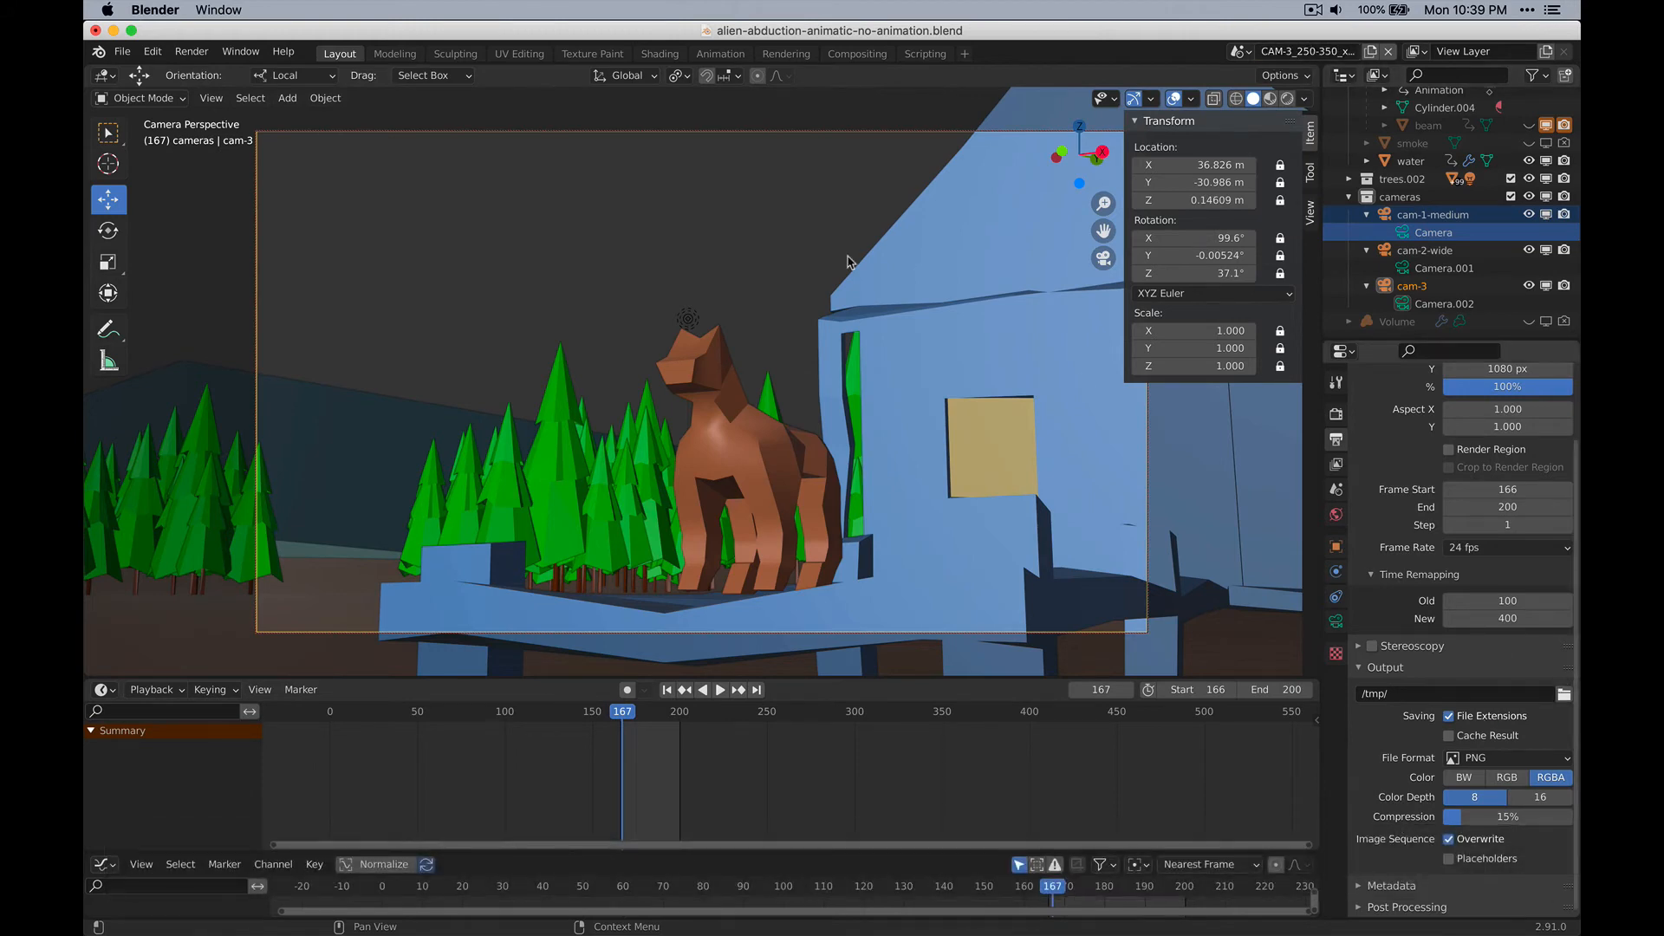
Create a folder named cam-3_250-350_x400 inside the animatic-2 folder for the current scene's output.
{"action": "left_click", "coordinate": [424, 620]}
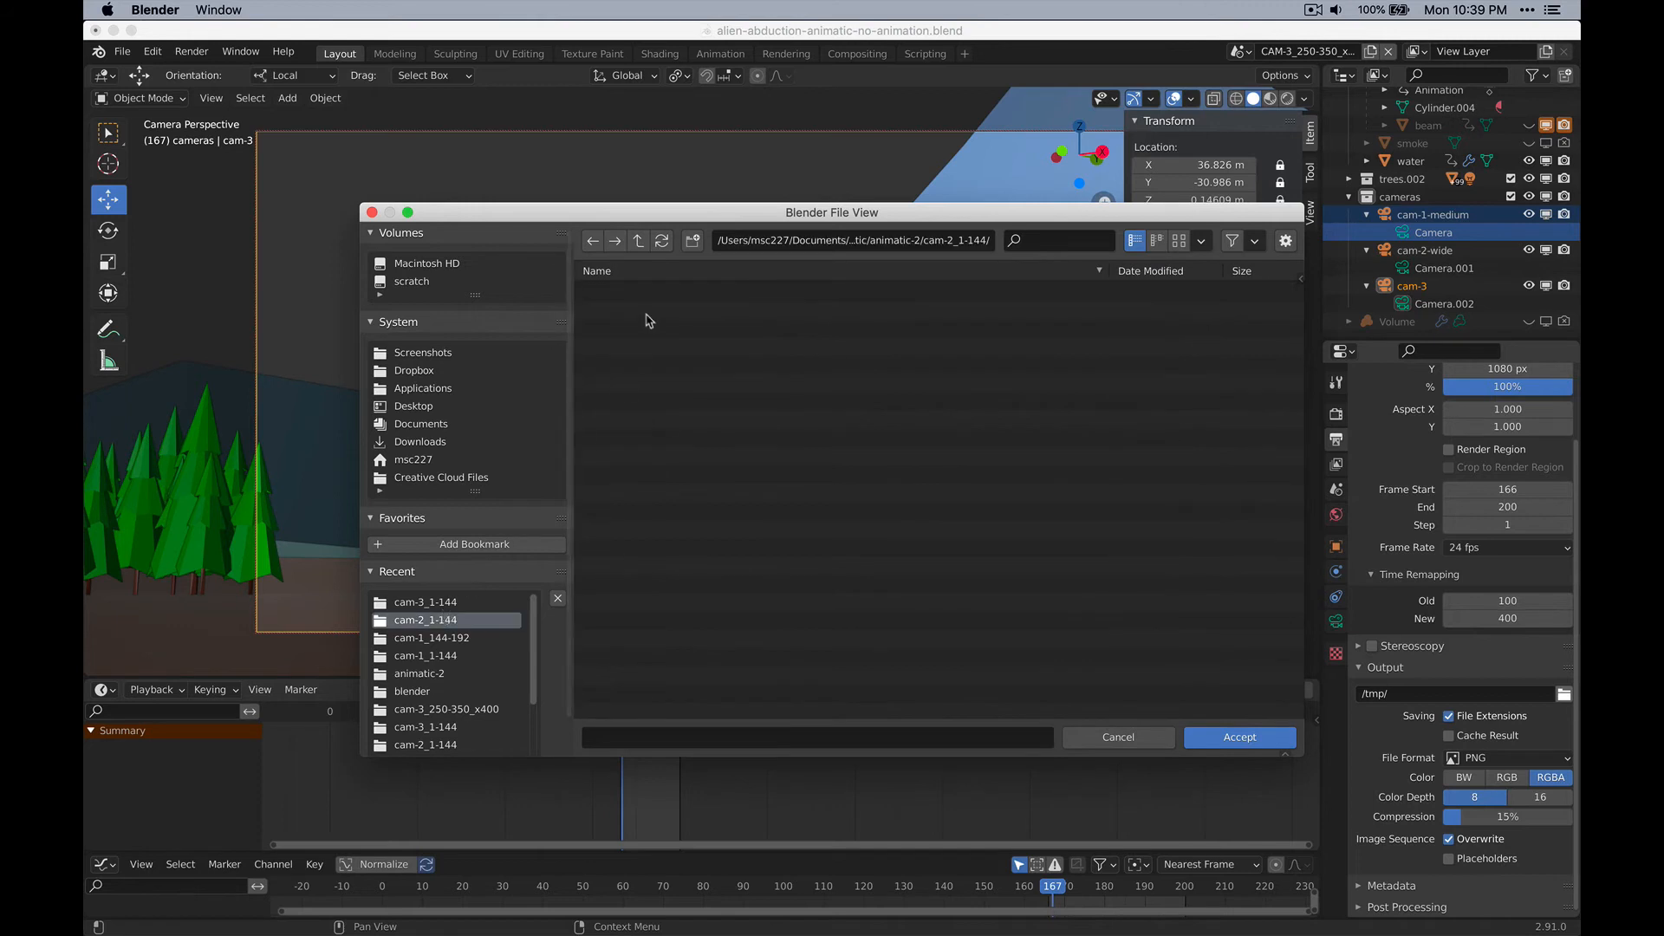
{"action": "left_click", "coordinate": [637, 240]}
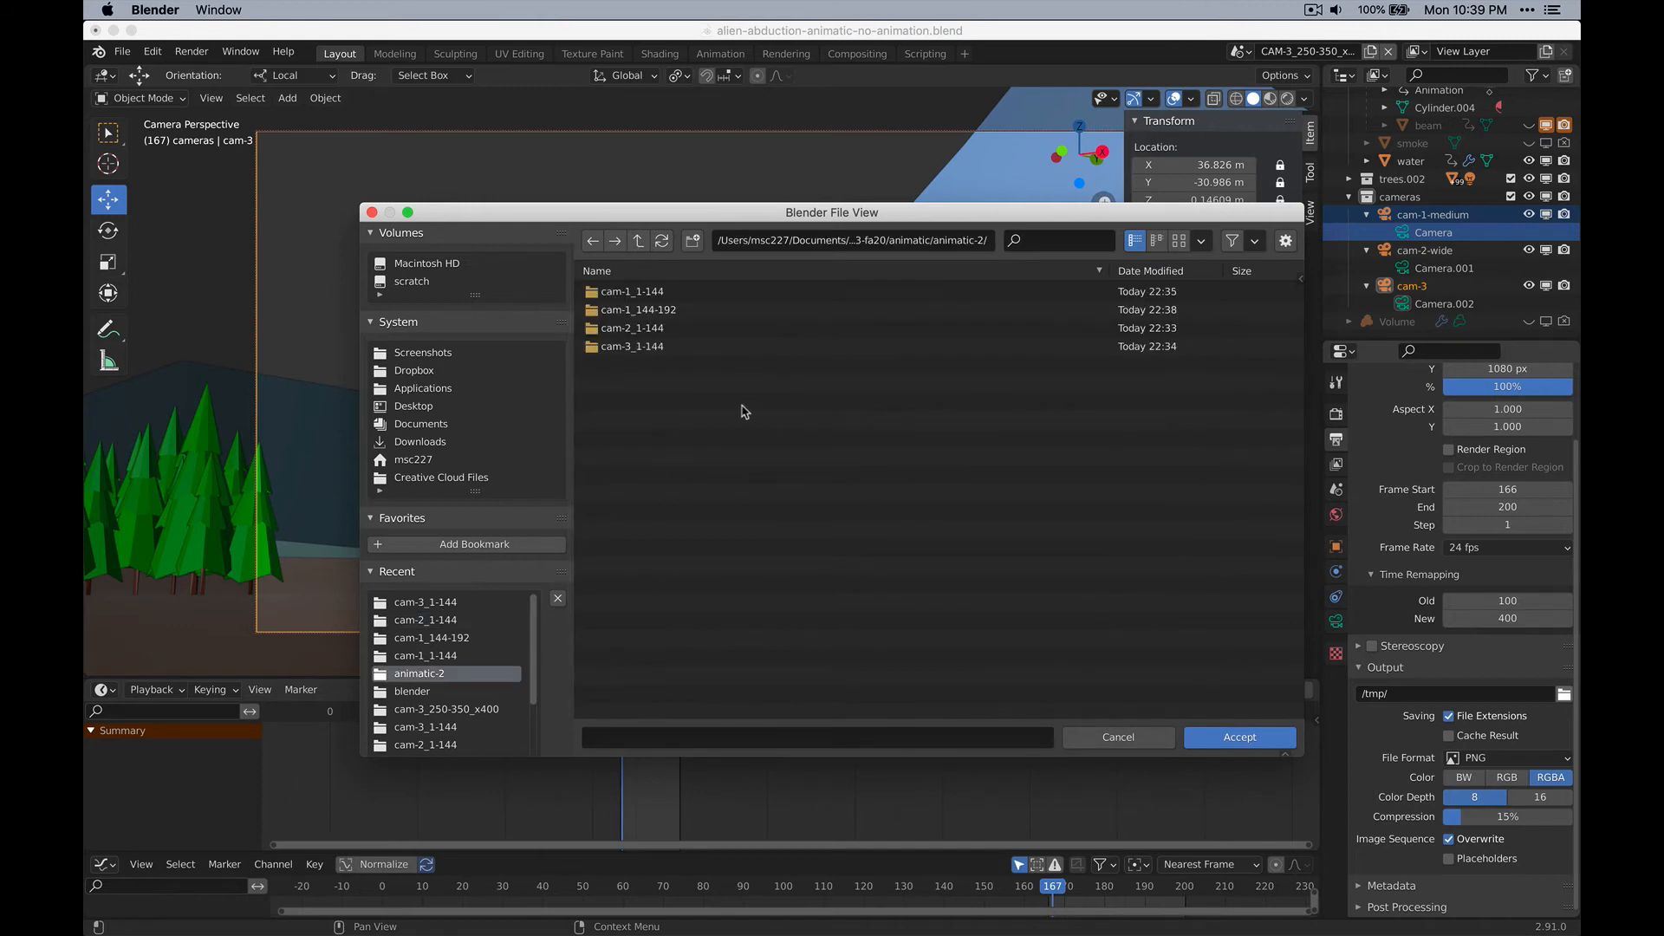
{"action": "left_click", "coordinate": [694, 241]}
{"action": "key", "text": "super+v"}
{"action": "key", "text": "alt+super+Left"}
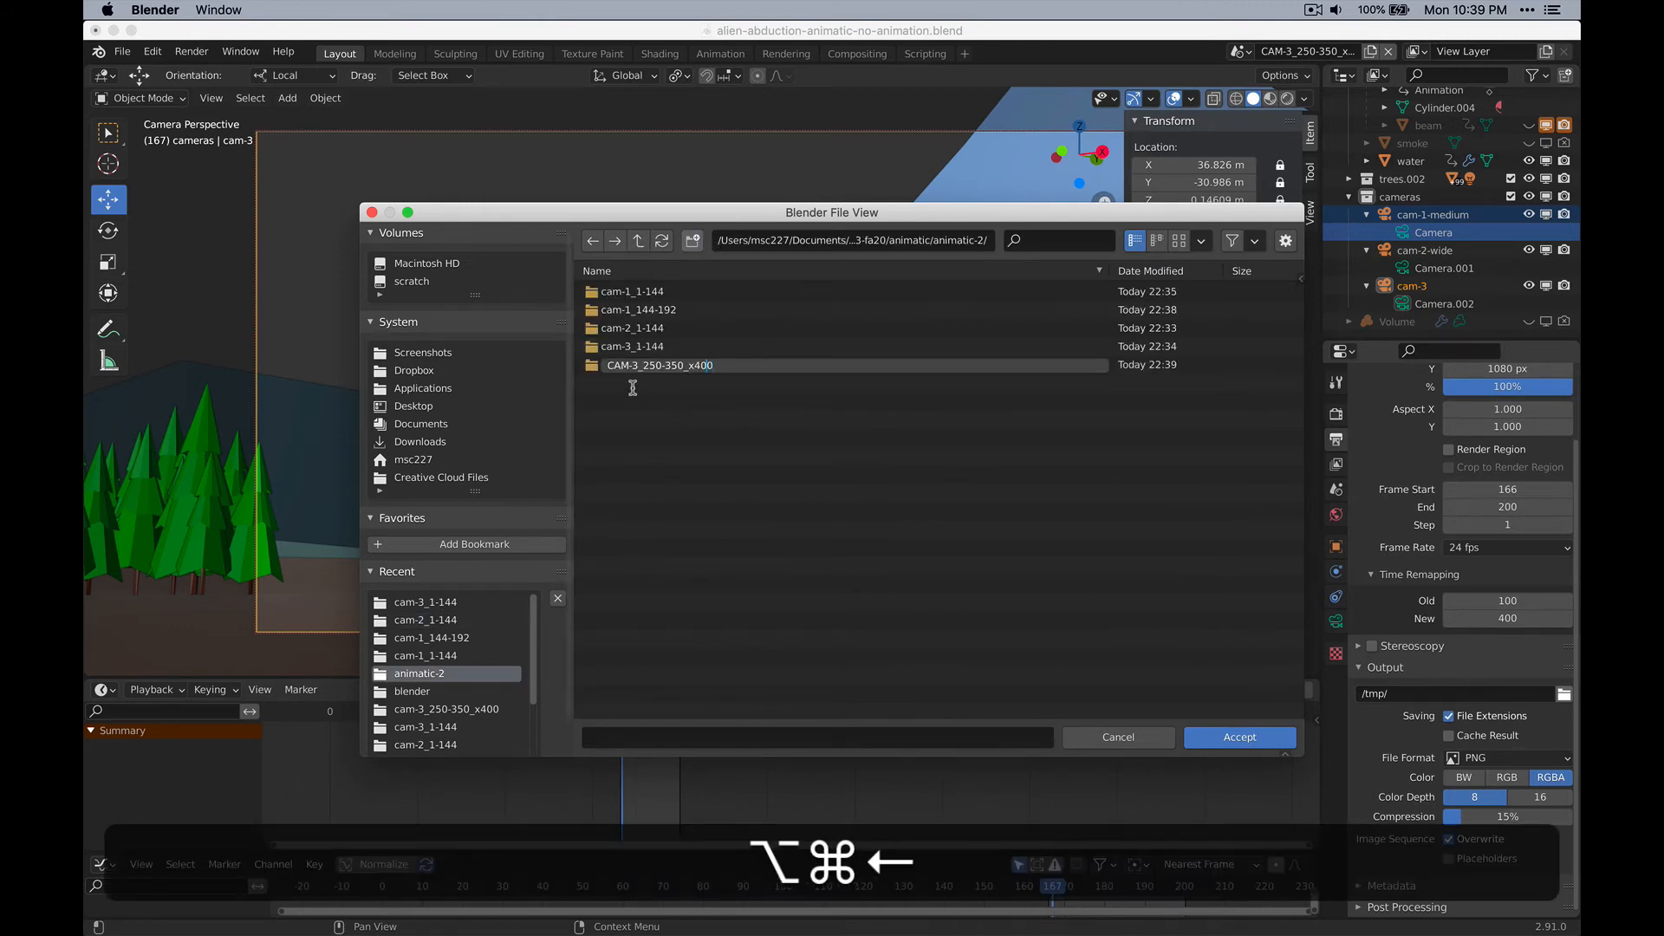
{"action": "key", "text": "alt+Left"}
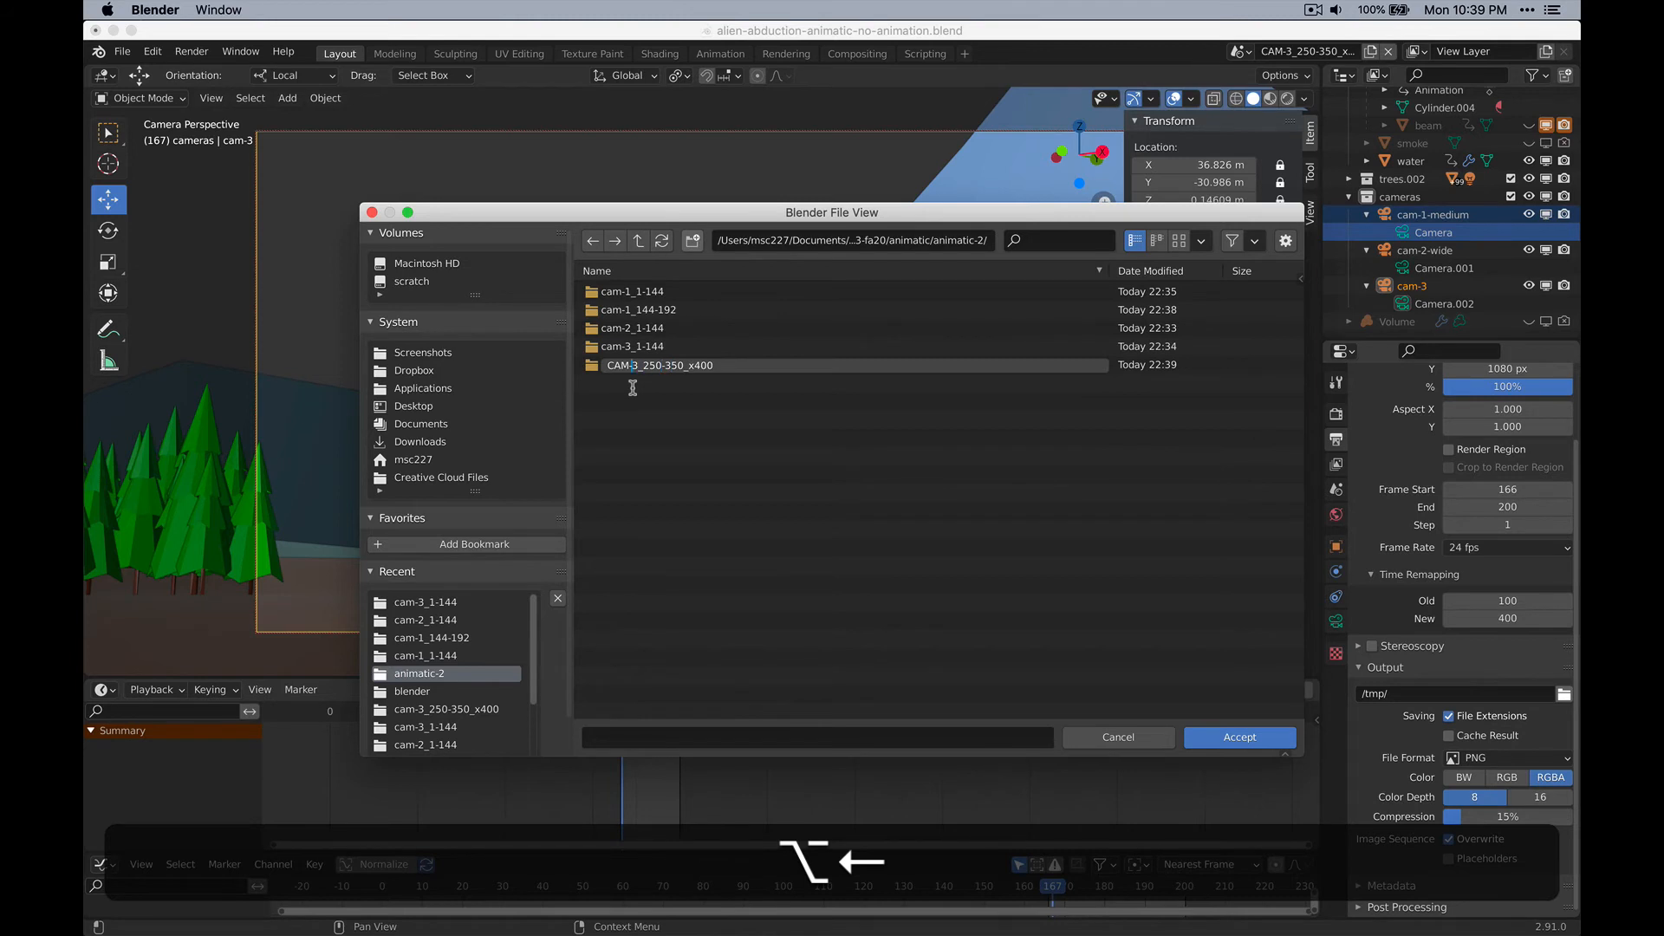
{"action": "key", "text": "alt+shift+Left"}
{"action": "type", "text": "cam"}
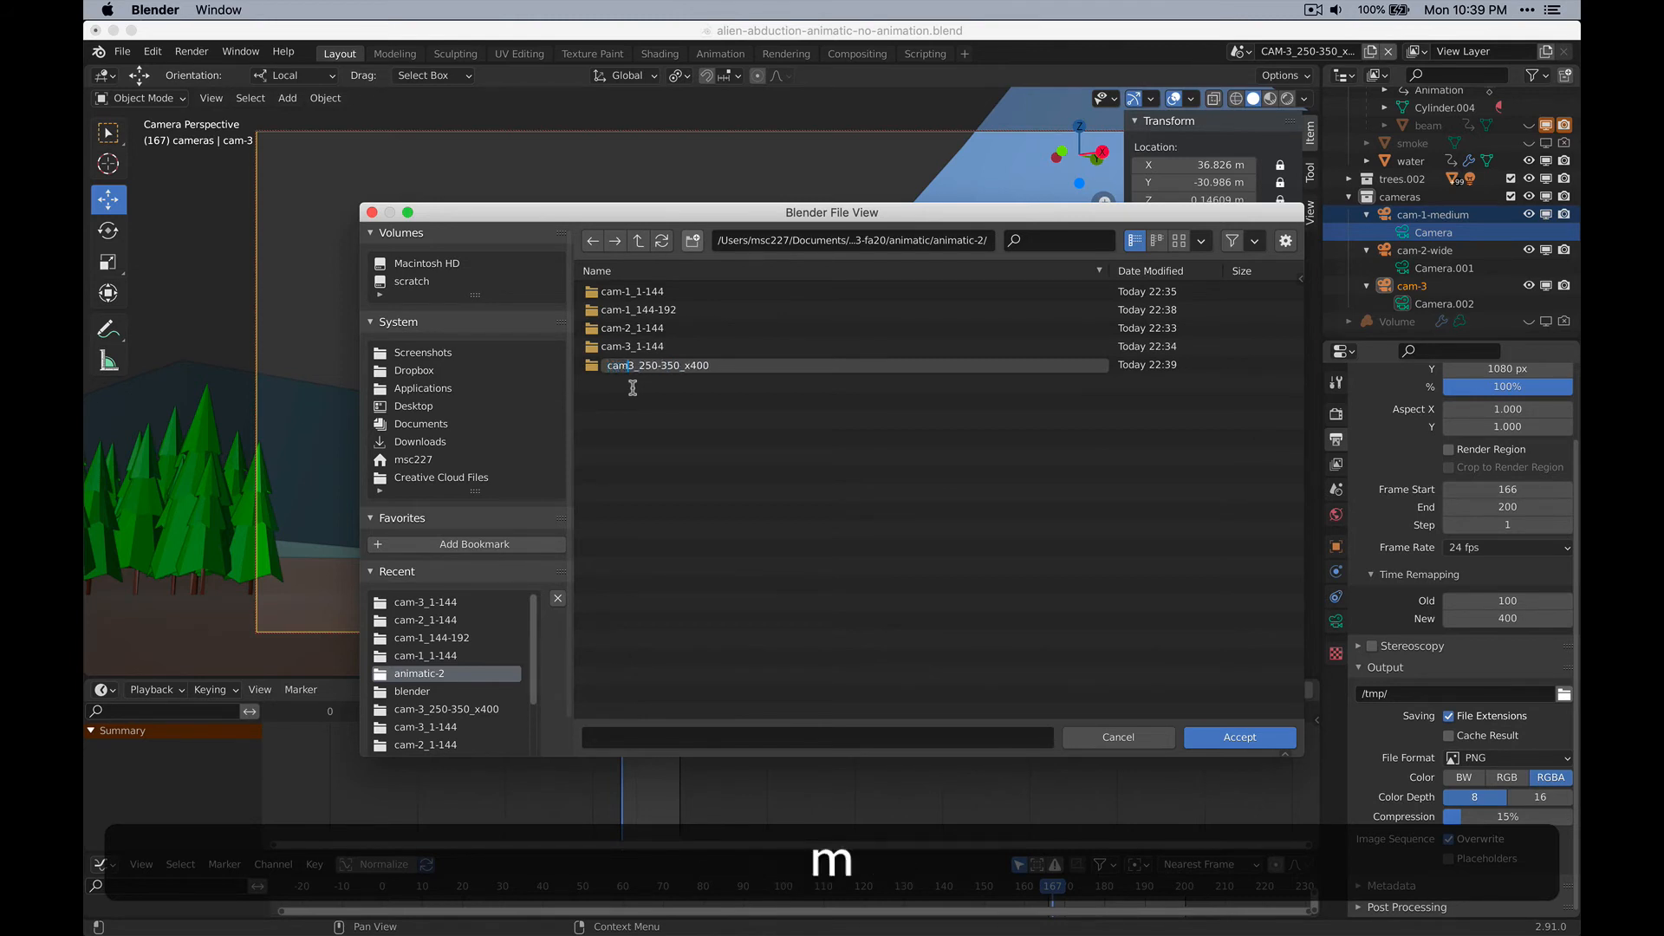
{"action": "type", "text": "-"}
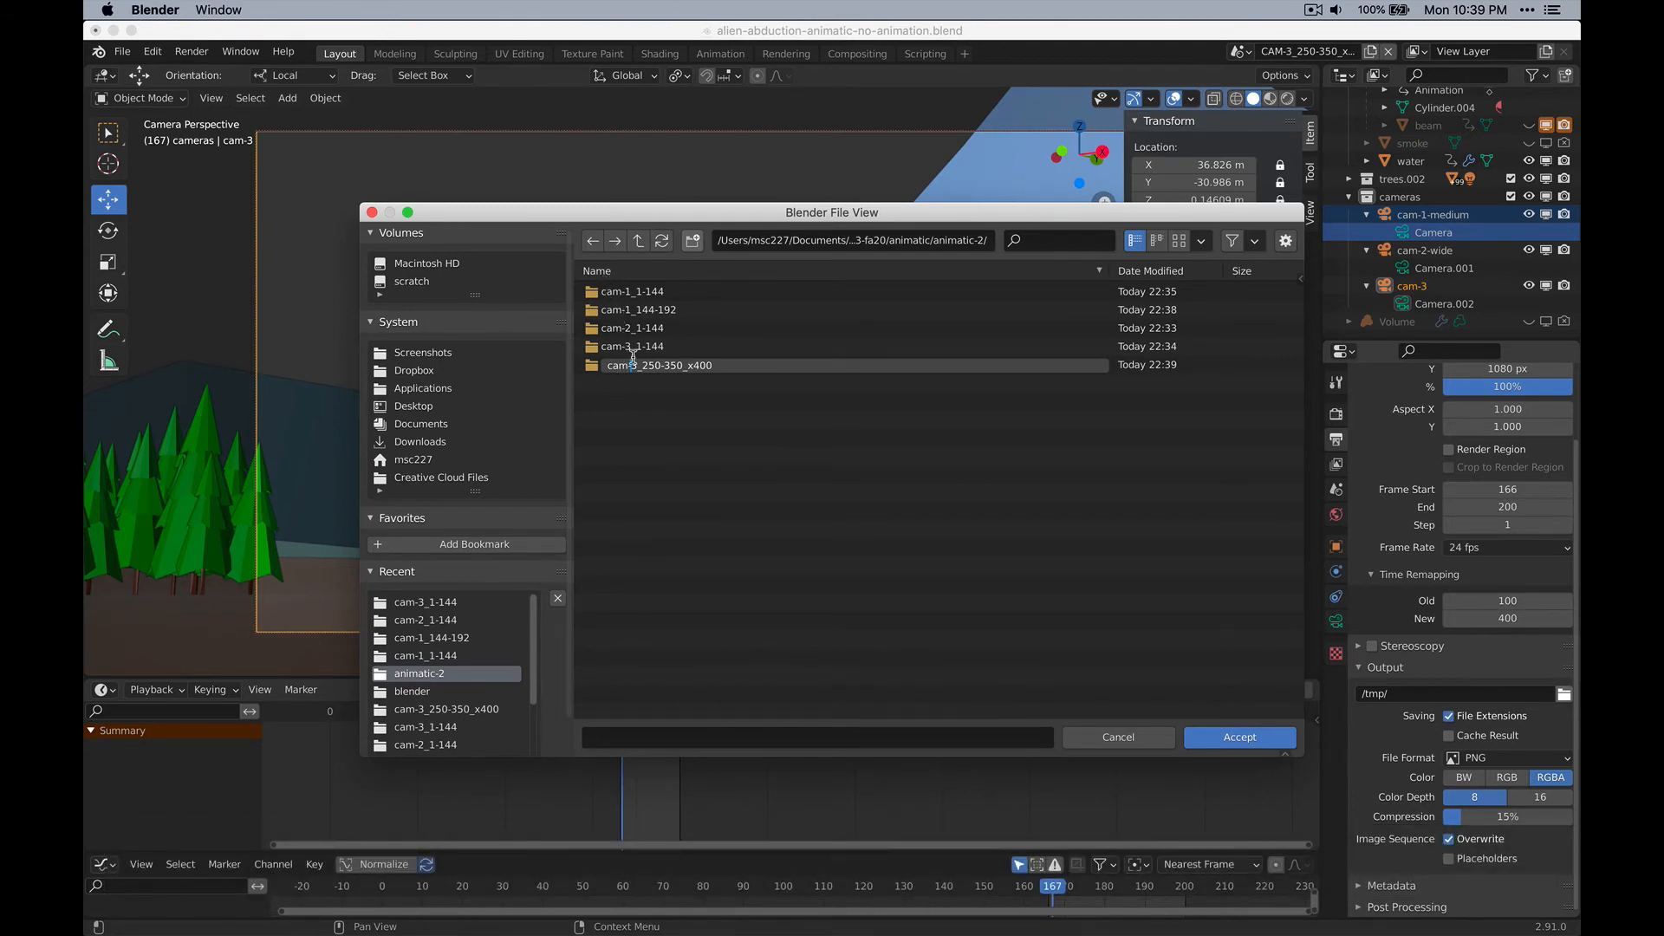
{"action": "key", "text": "Return"}
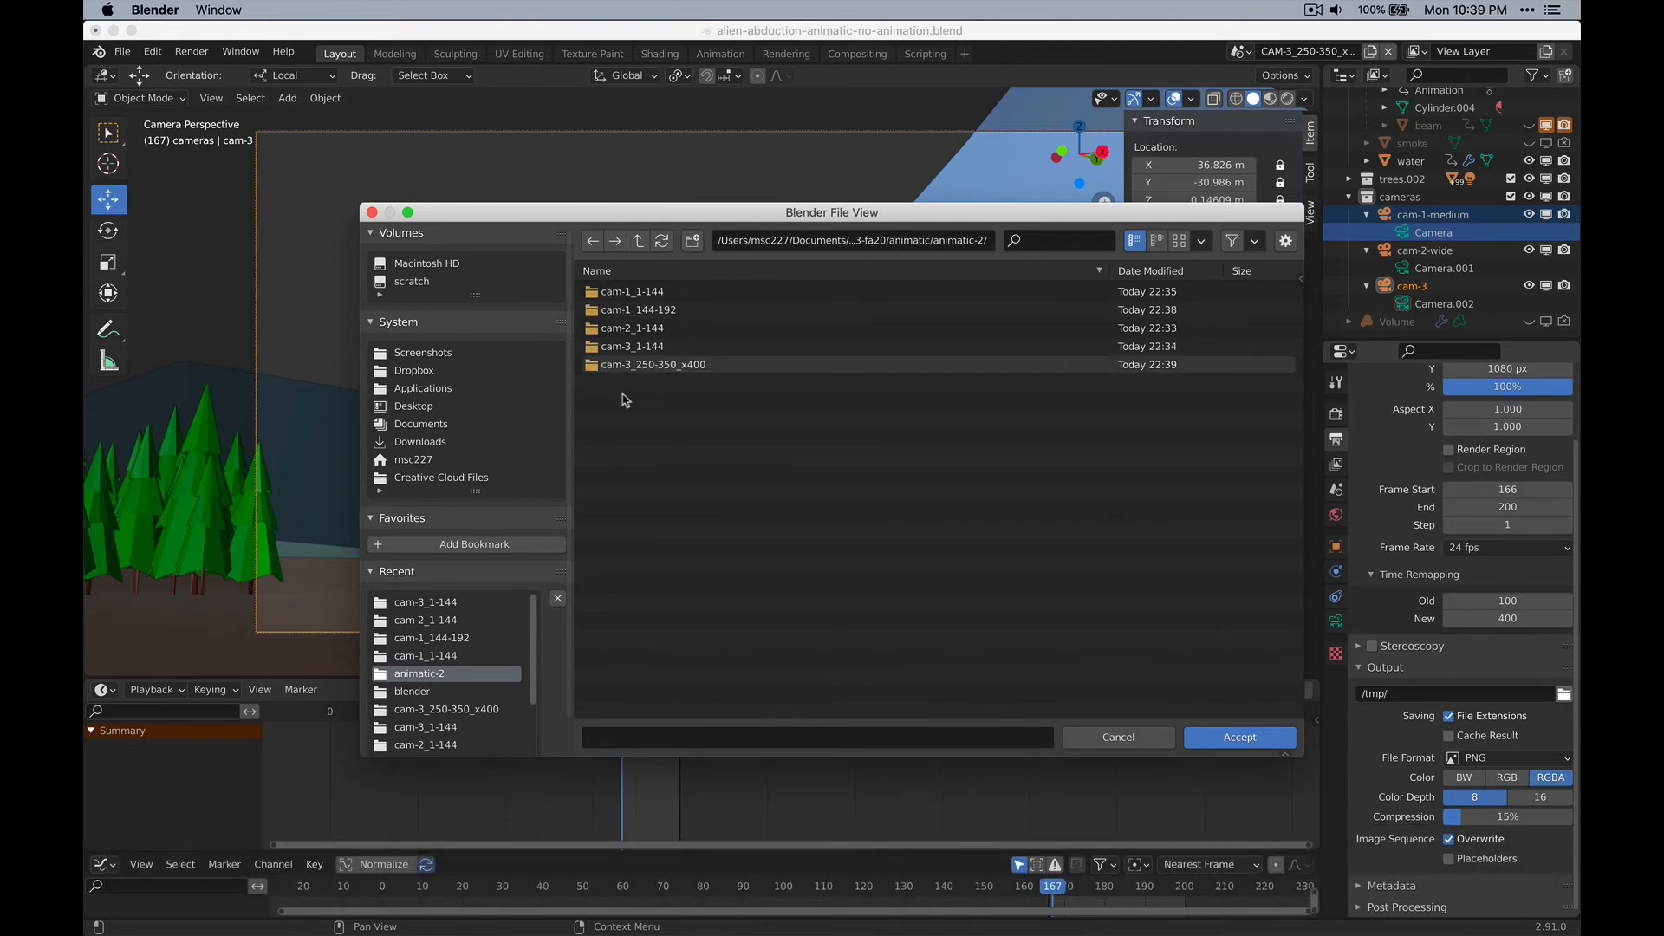
Set the current scene's output path to the new cam-3_250-350_x400 folder.
{"action": "left_click", "coordinate": [653, 373]}
{"action": "left_click", "coordinate": [1252, 736]}
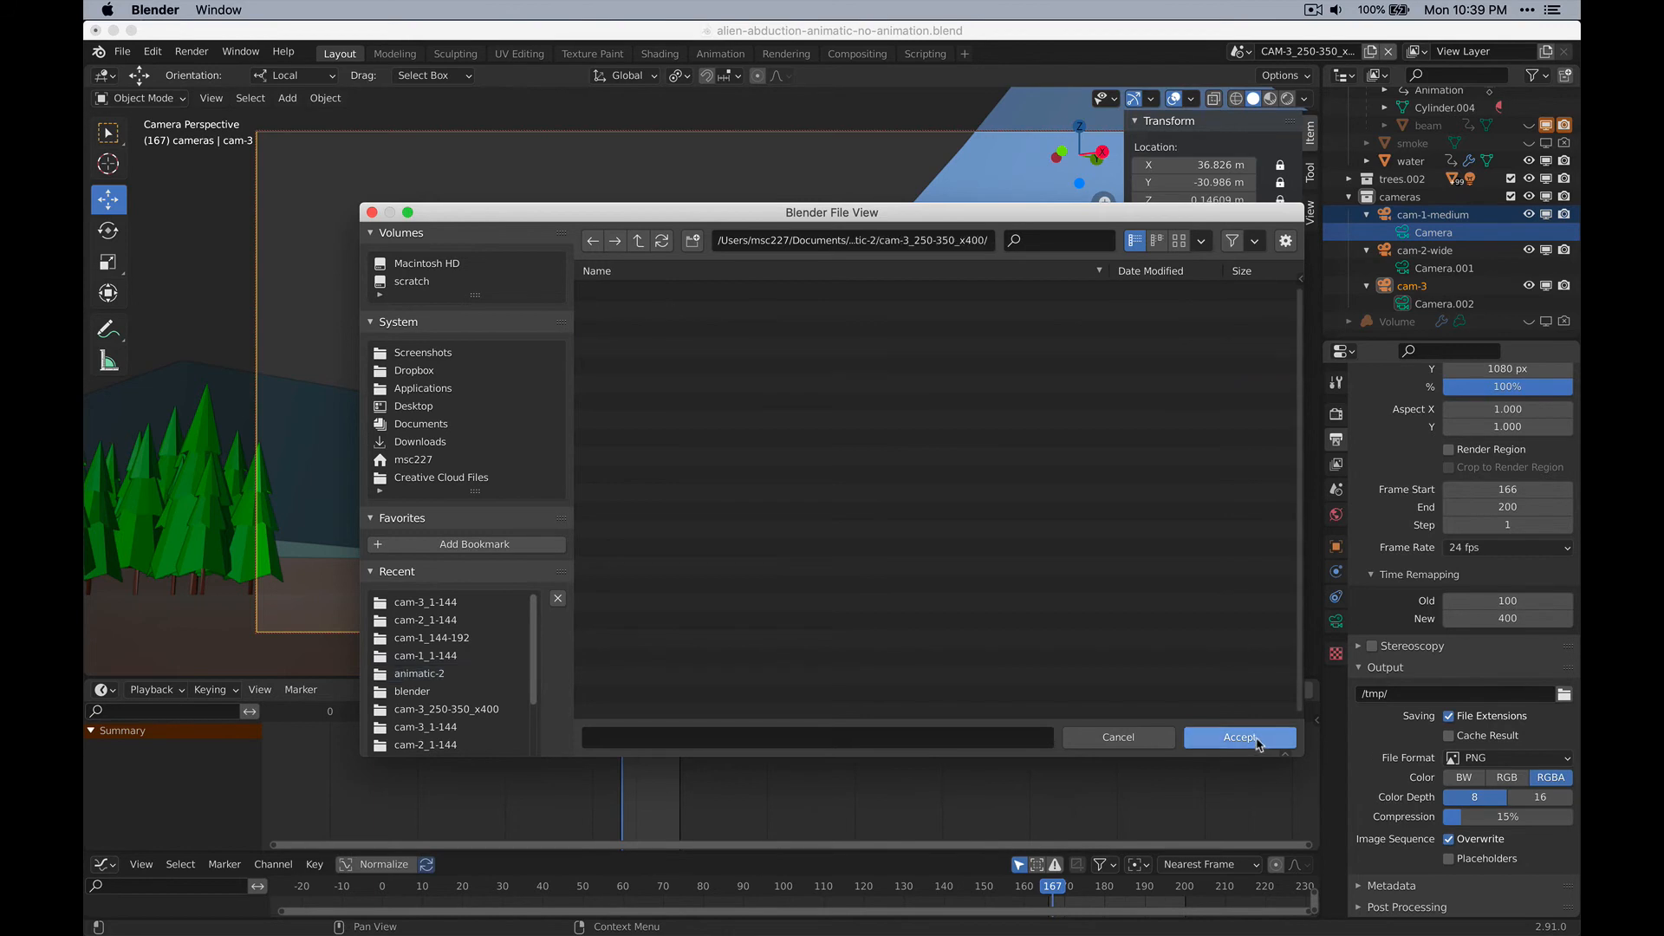
{"action": "left_click", "coordinate": [1237, 738]}
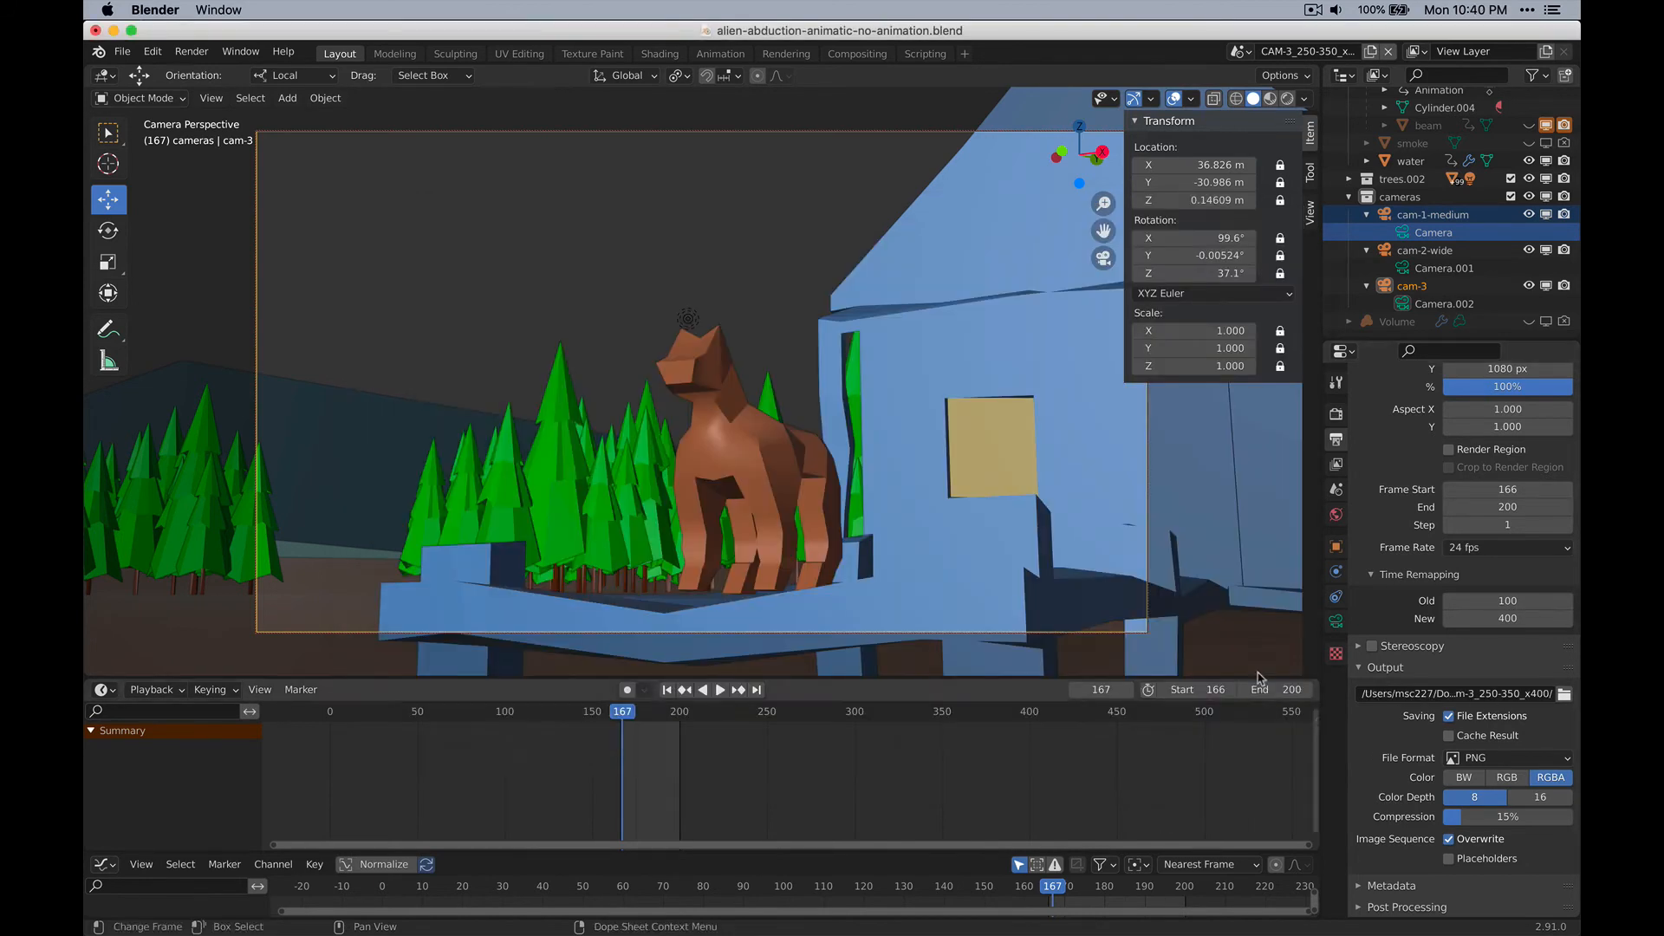
Switch to the CAM-1_144-192 scene, run a viewport render of its animation and close the render window.
{"action": "left_click", "coordinate": [1241, 51]}
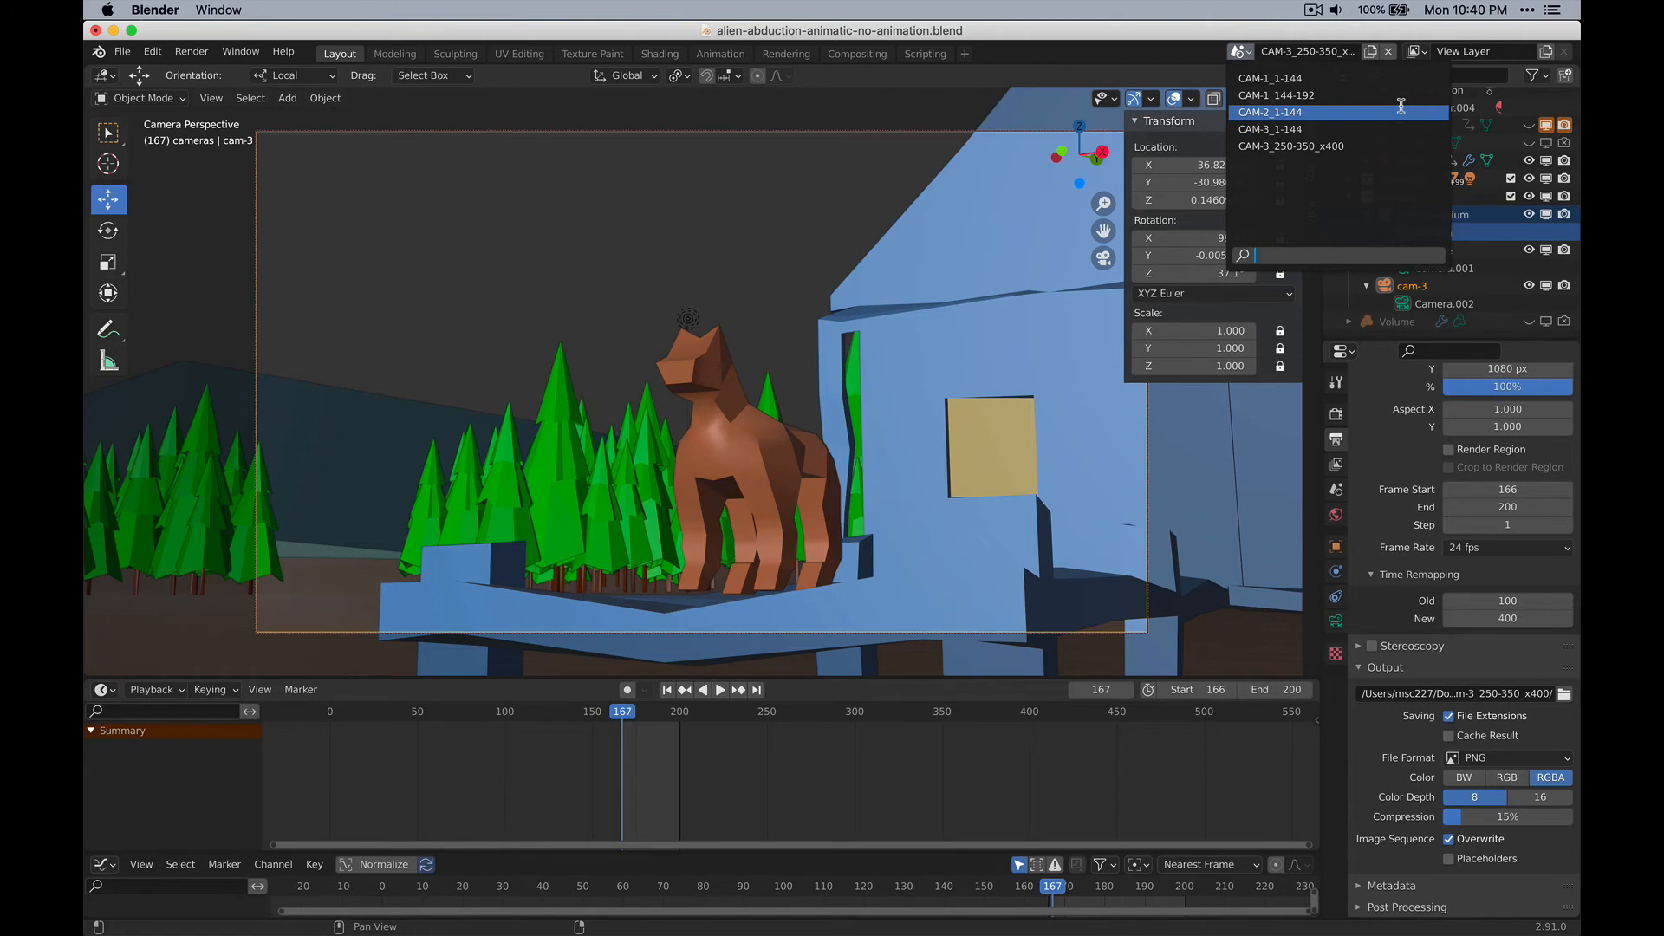
{"action": "left_click", "coordinate": [1313, 96]}
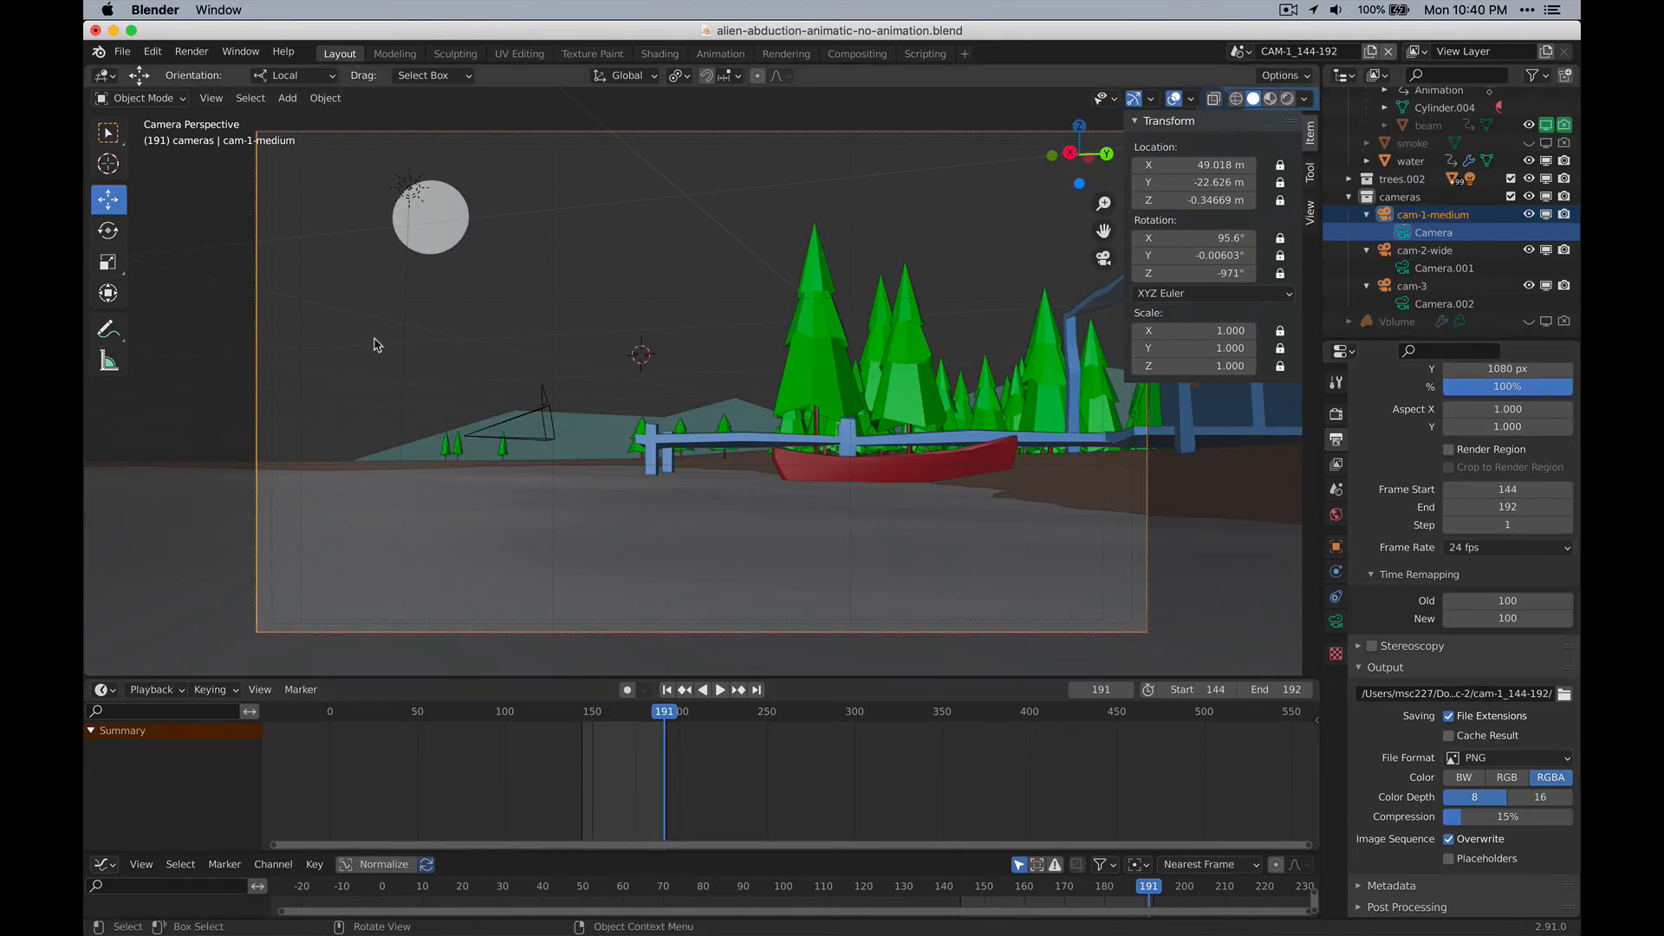
{"action": "left_click", "coordinate": [211, 98]}
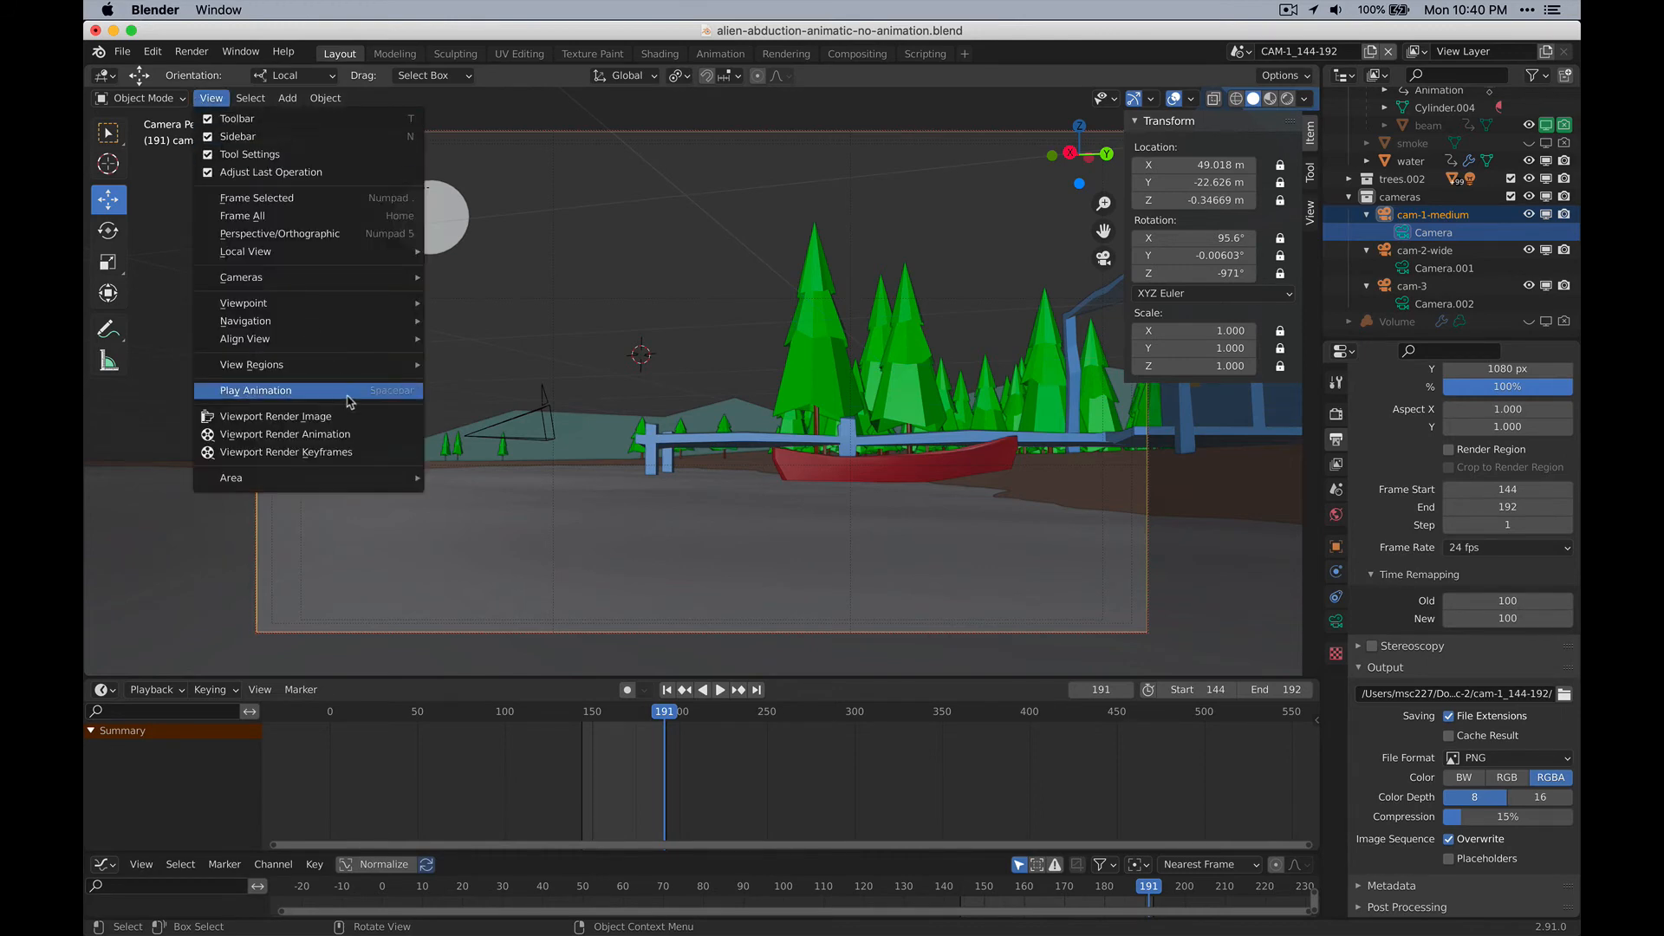
{"action": "left_click", "coordinate": [286, 434]}
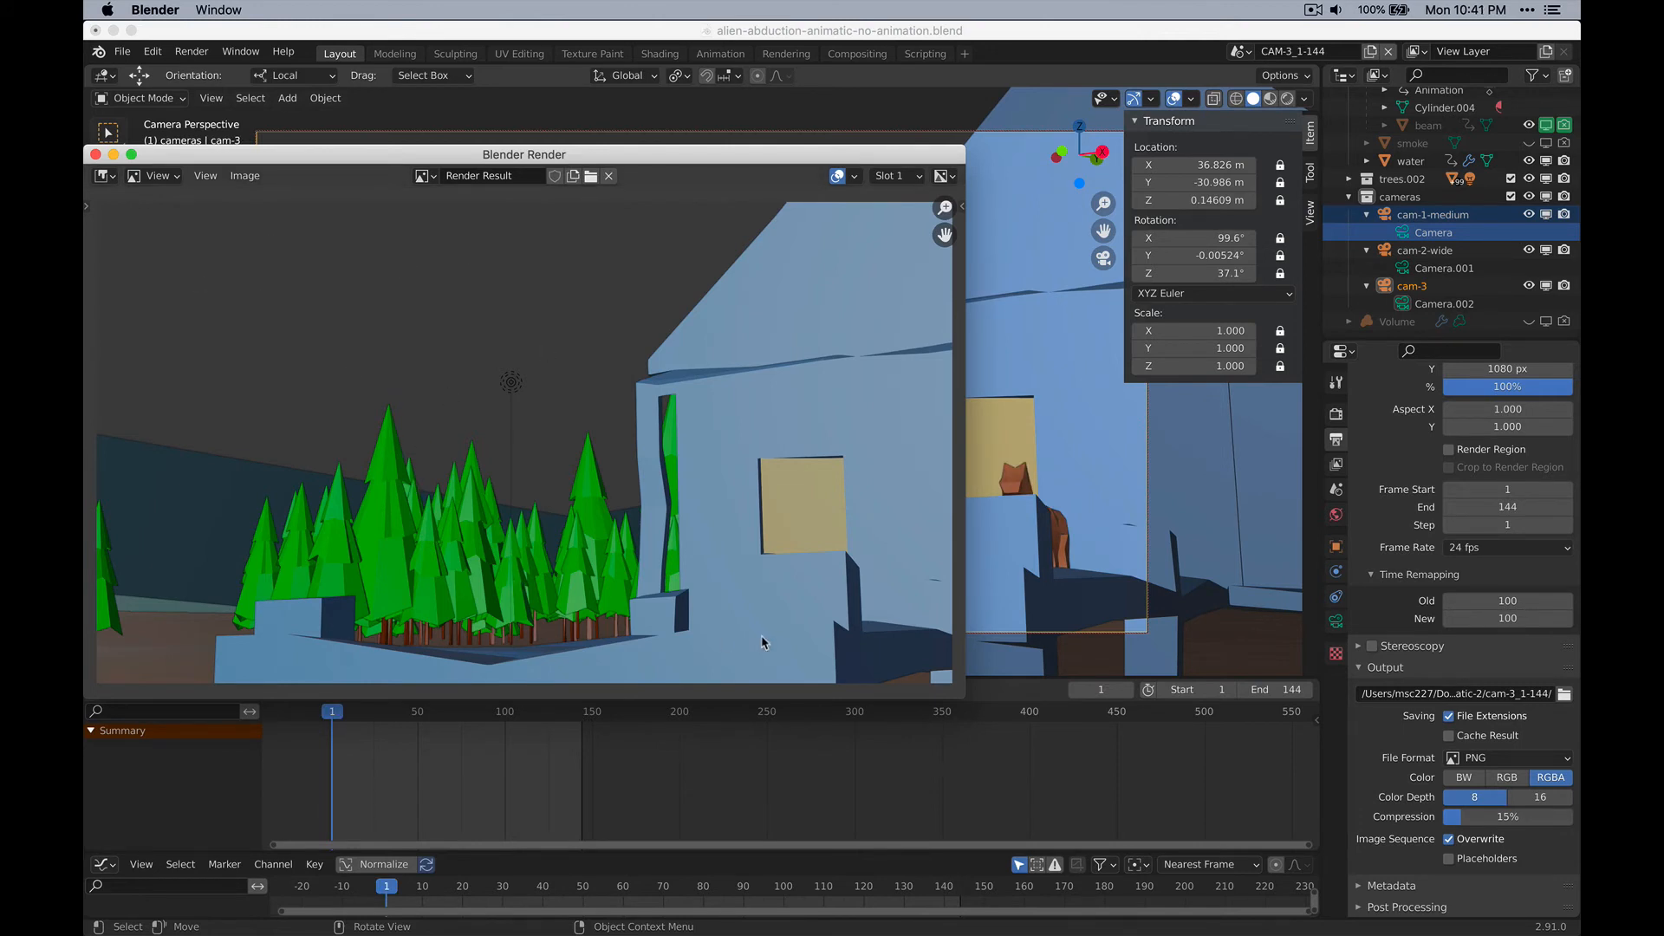
{"action": "left_click", "coordinate": [95, 156]}
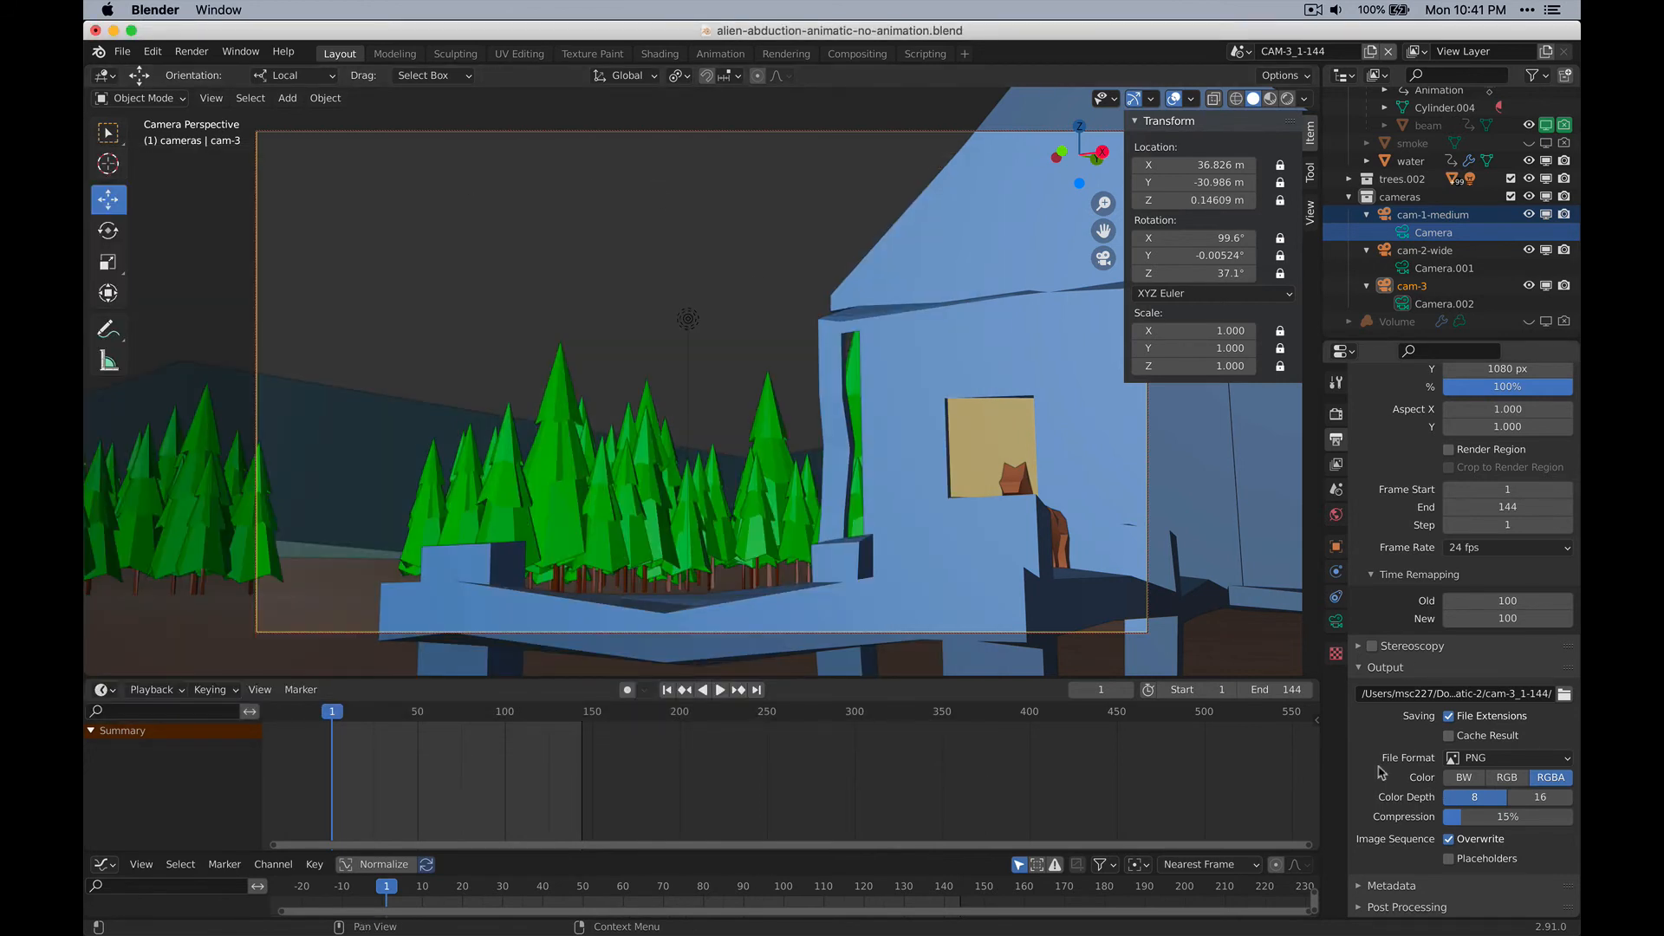
Enable burning the metadata into the image for the CAM-3_1-144 scene with a font size of 24 px.
{"action": "left_click", "coordinate": [1375, 885]}
{"action": "scroll", "coordinate": [1383, 790], "scroll_direction": "down", "scroll_amount": 8}
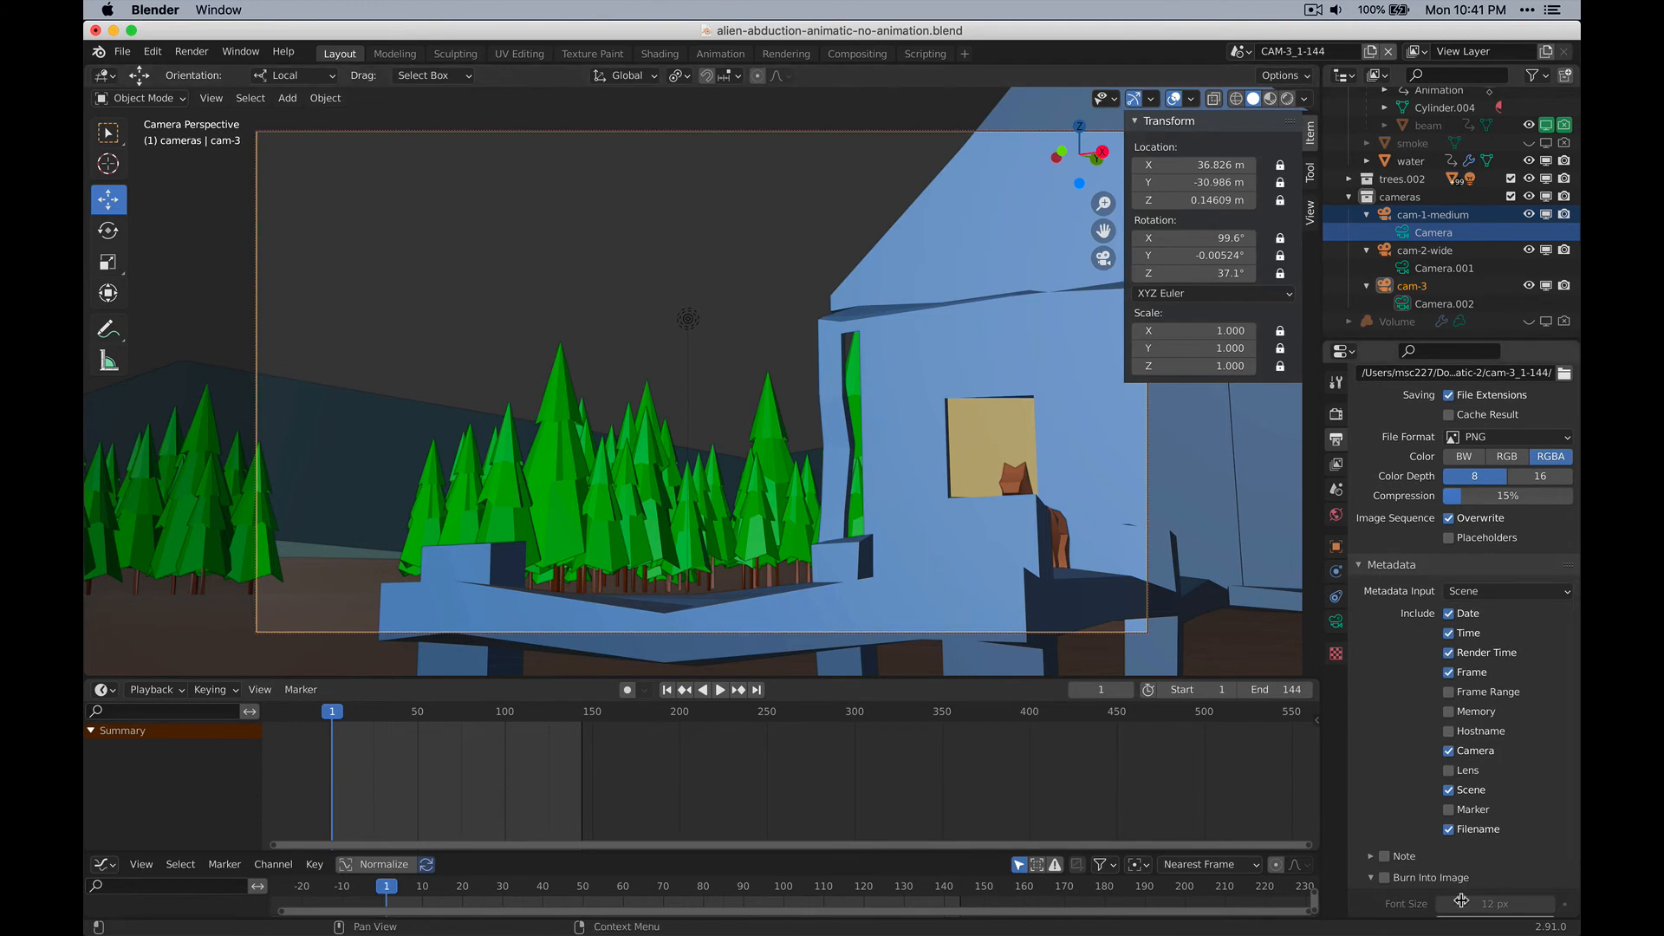
{"action": "left_click", "coordinate": [1248, 52]}
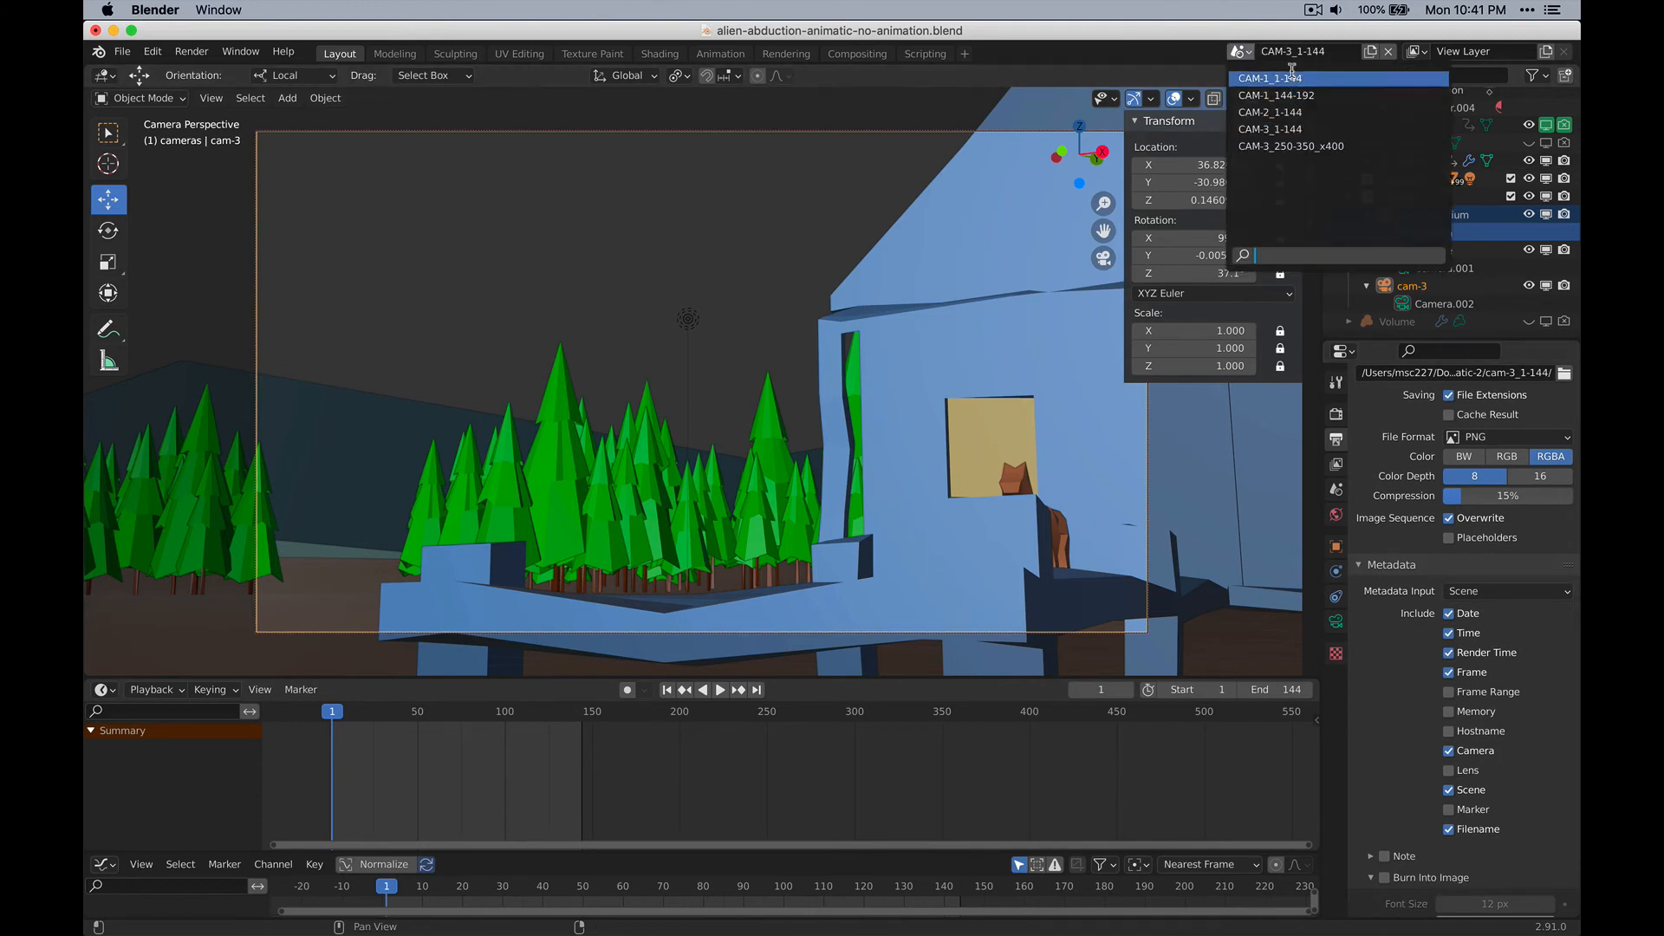
{"action": "scroll", "coordinate": [1397, 738], "scroll_direction": "down", "scroll_amount": 2}
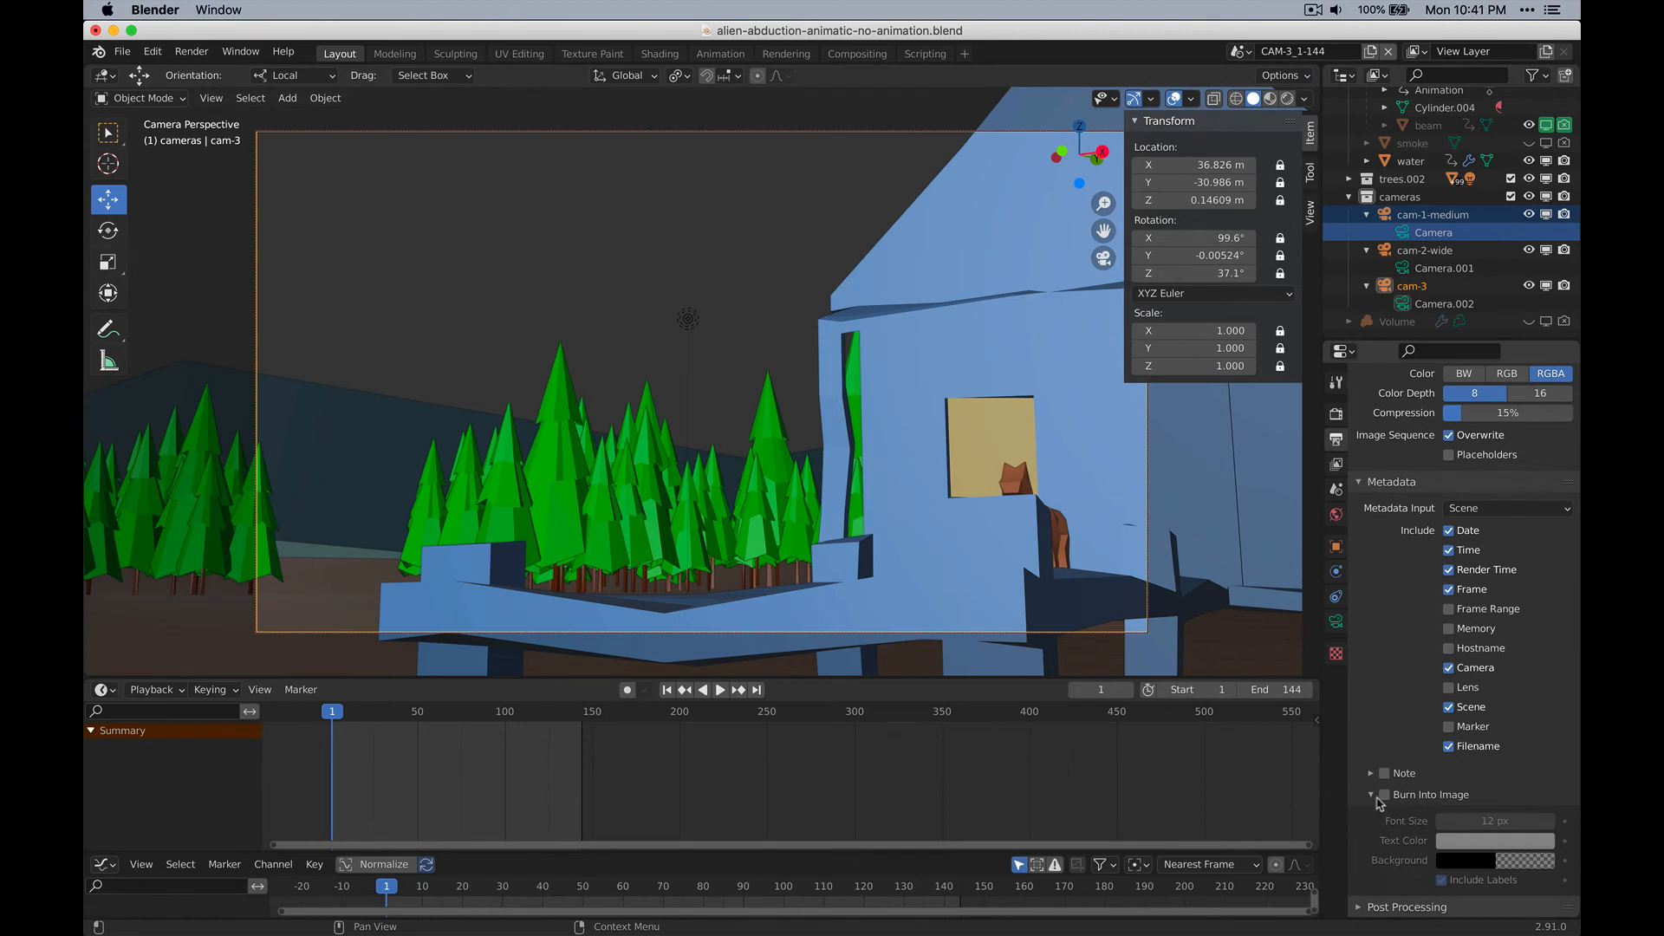
{"action": "left_click", "coordinate": [1377, 797]}
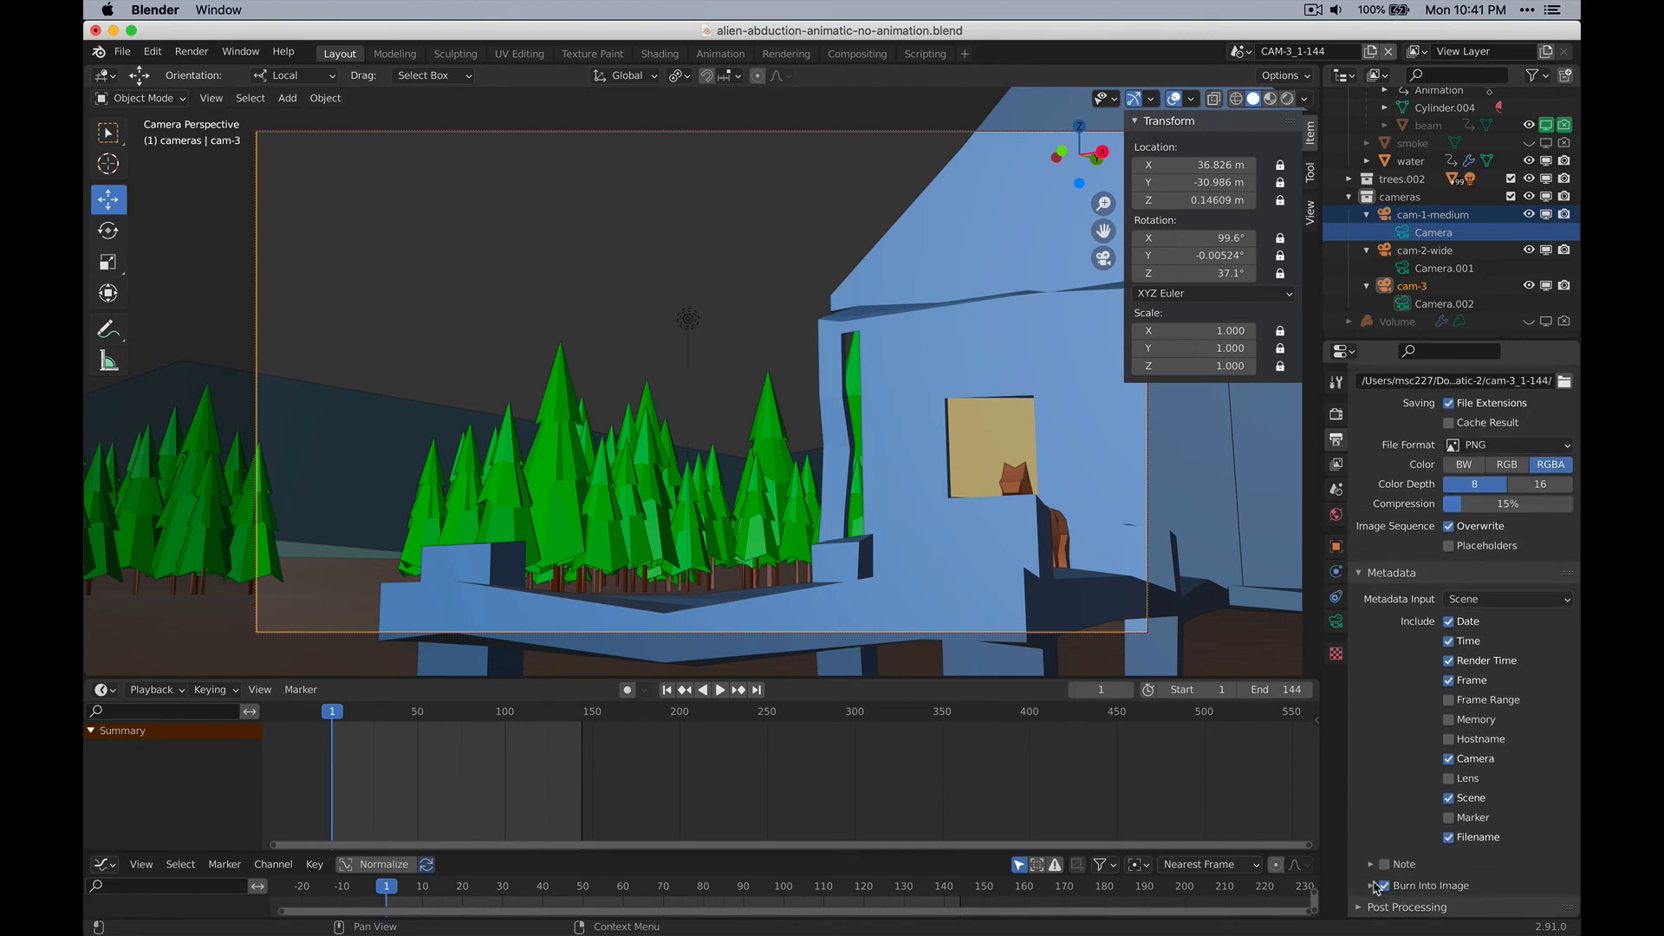
{"action": "left_click", "coordinate": [1371, 885]}
{"action": "scroll", "coordinate": [1421, 780], "scroll_direction": "down", "scroll_amount": 2}
{"action": "left_click", "coordinate": [1467, 821]}
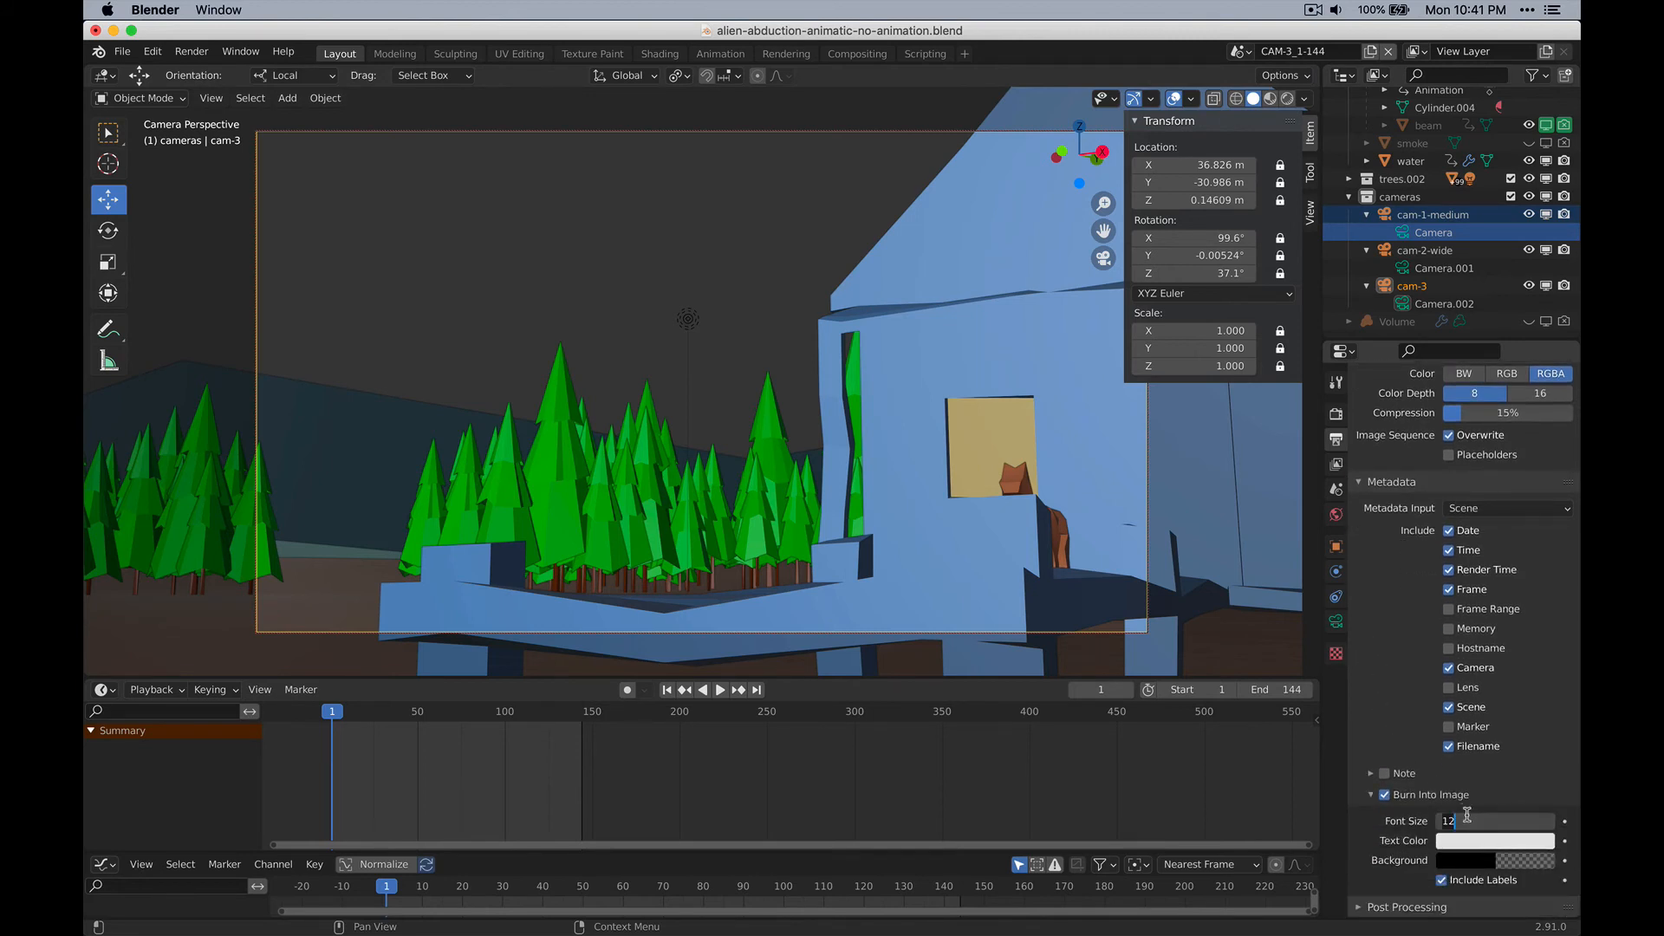
{"action": "type", "text": "24"}
{"action": "key", "text": "Return"}
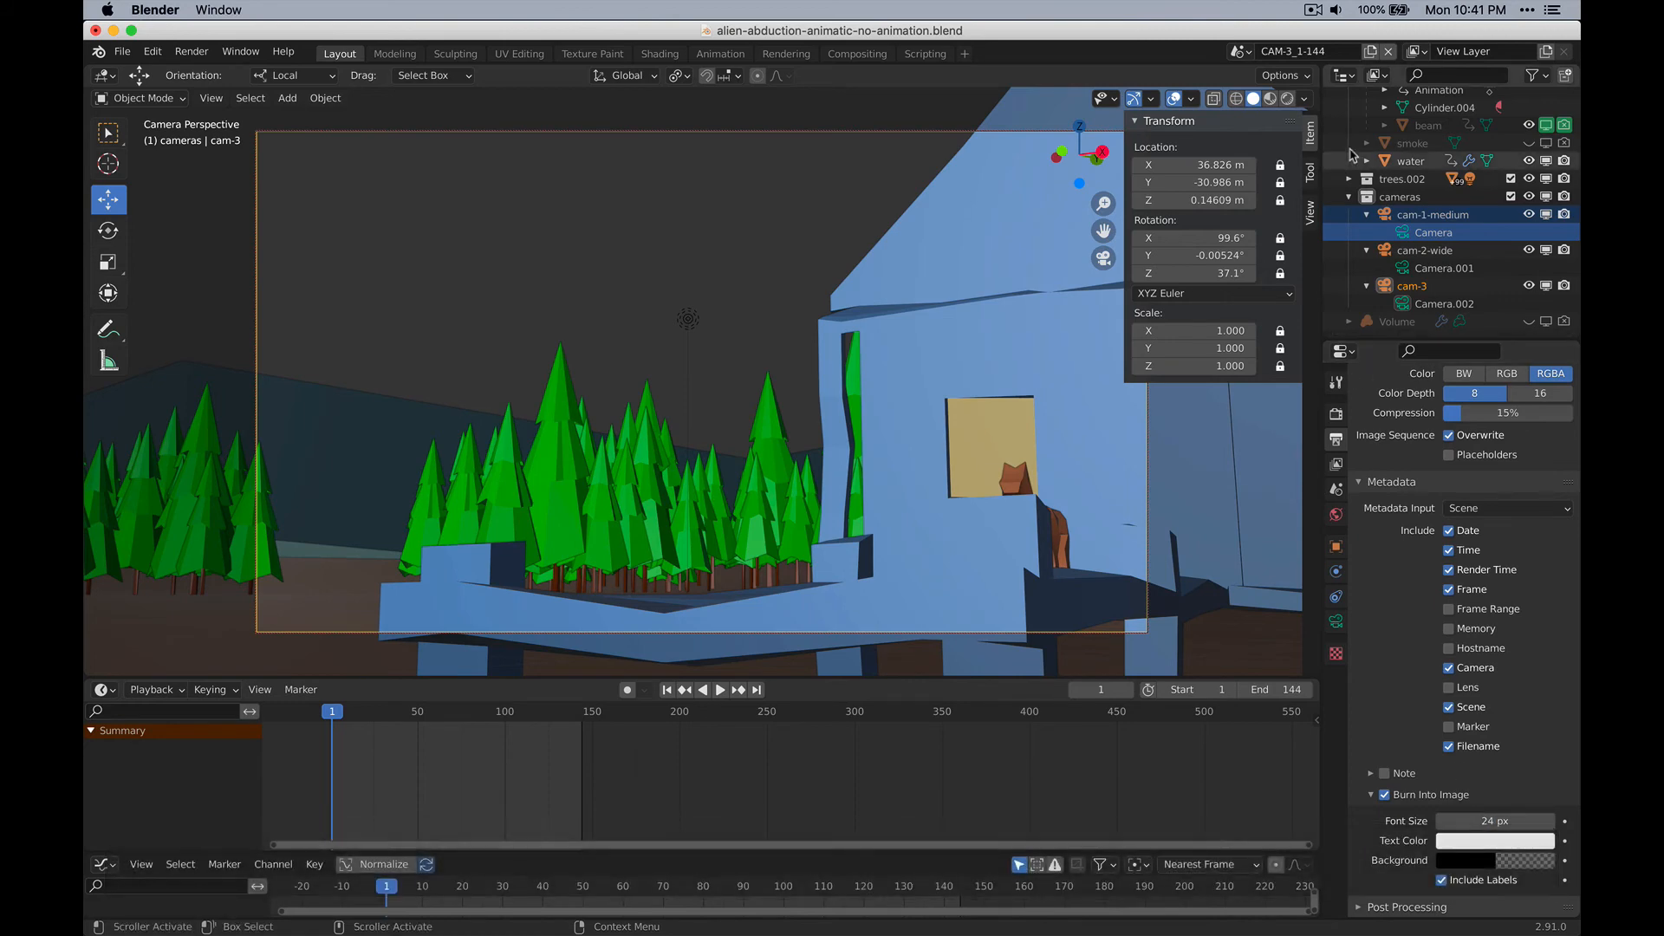
Switch to the CAM-1_144-192 scene and enable burned-in metadata with a 24 px font size.
{"action": "left_click", "coordinate": [1241, 51]}
{"action": "left_click", "coordinate": [1282, 95]}
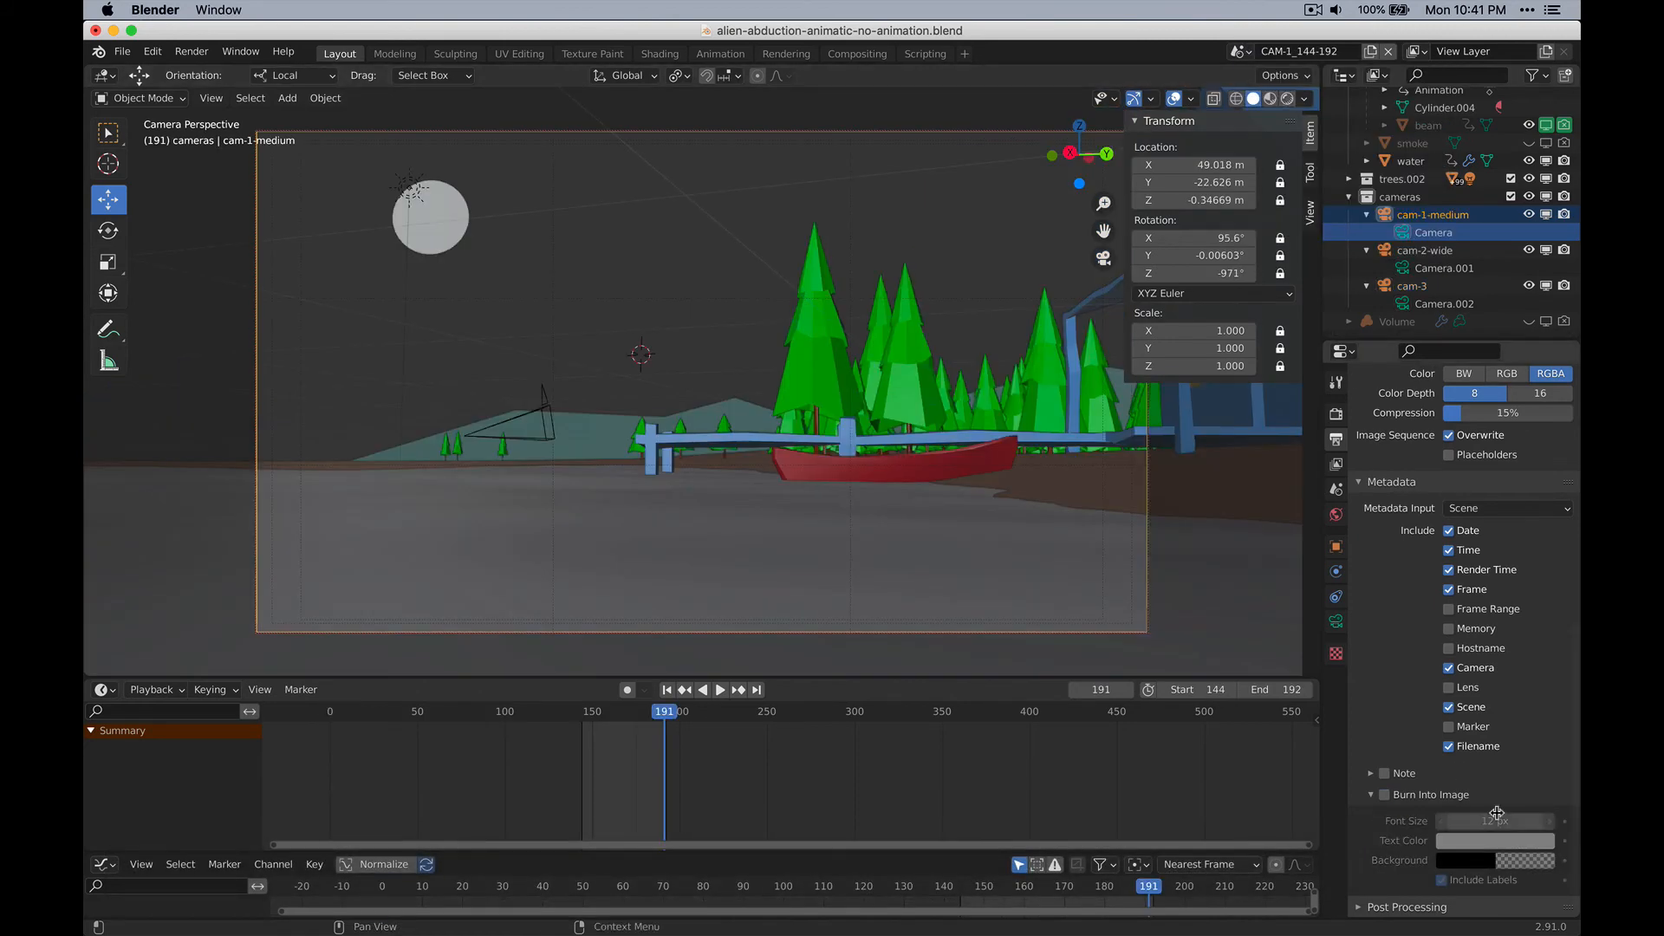
{"action": "left_click", "coordinate": [1384, 795]}
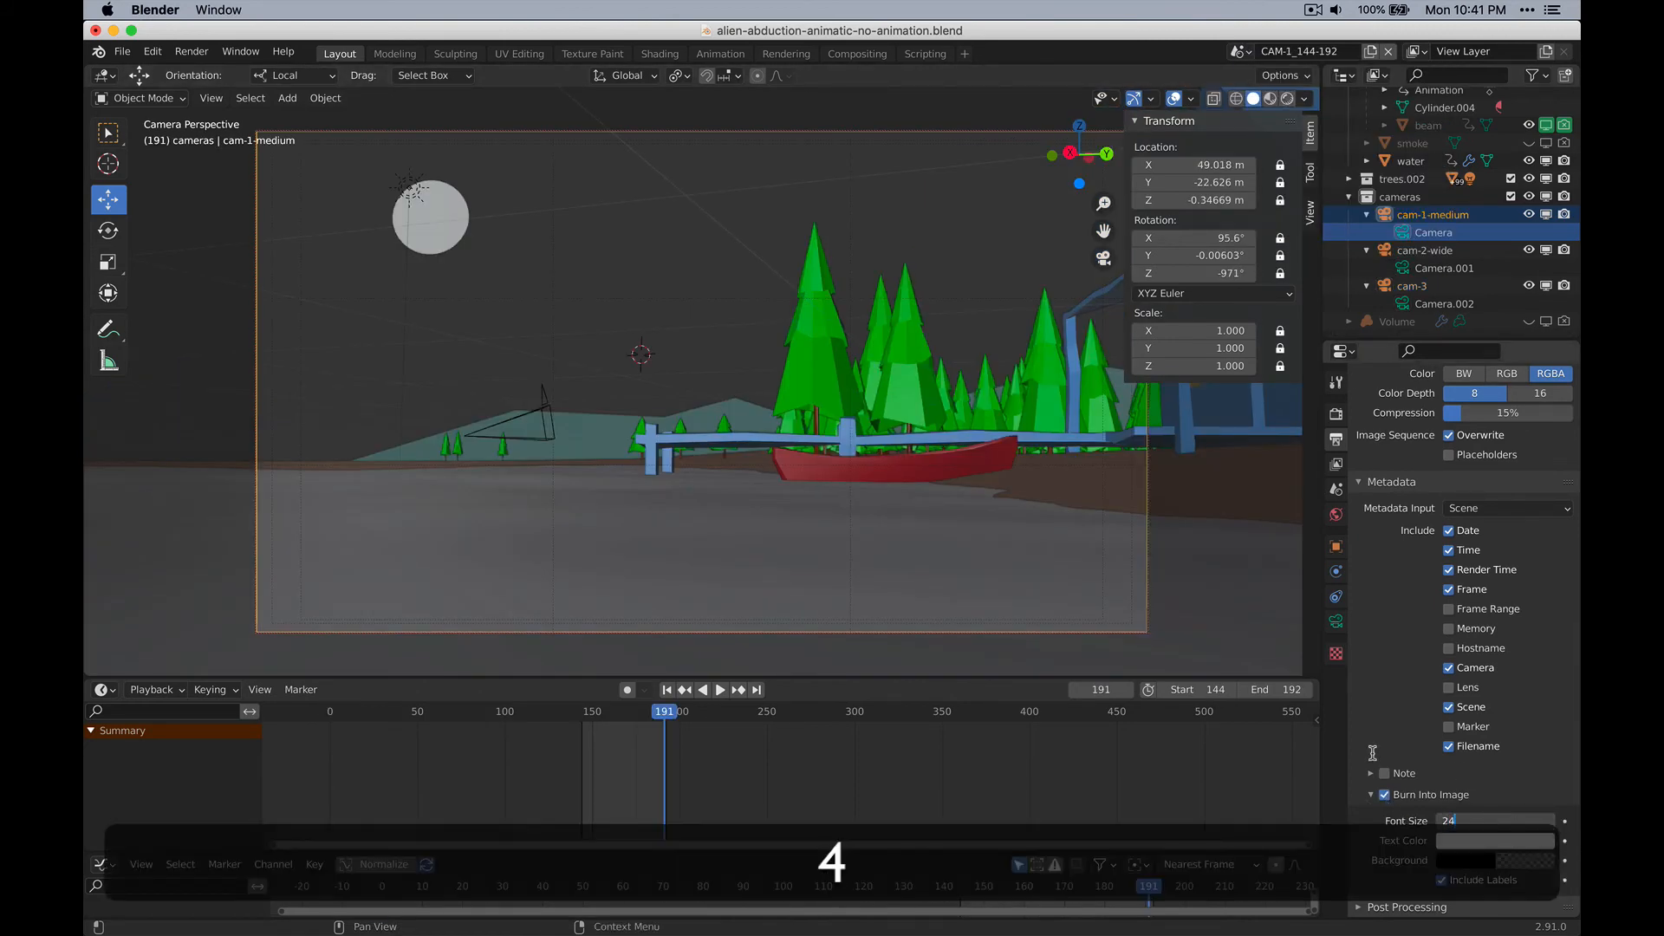
Switch to the CAM-2_1-144 scene and enable burned-in metadata with a 24 px font size.
{"action": "left_click", "coordinate": [1241, 51]}
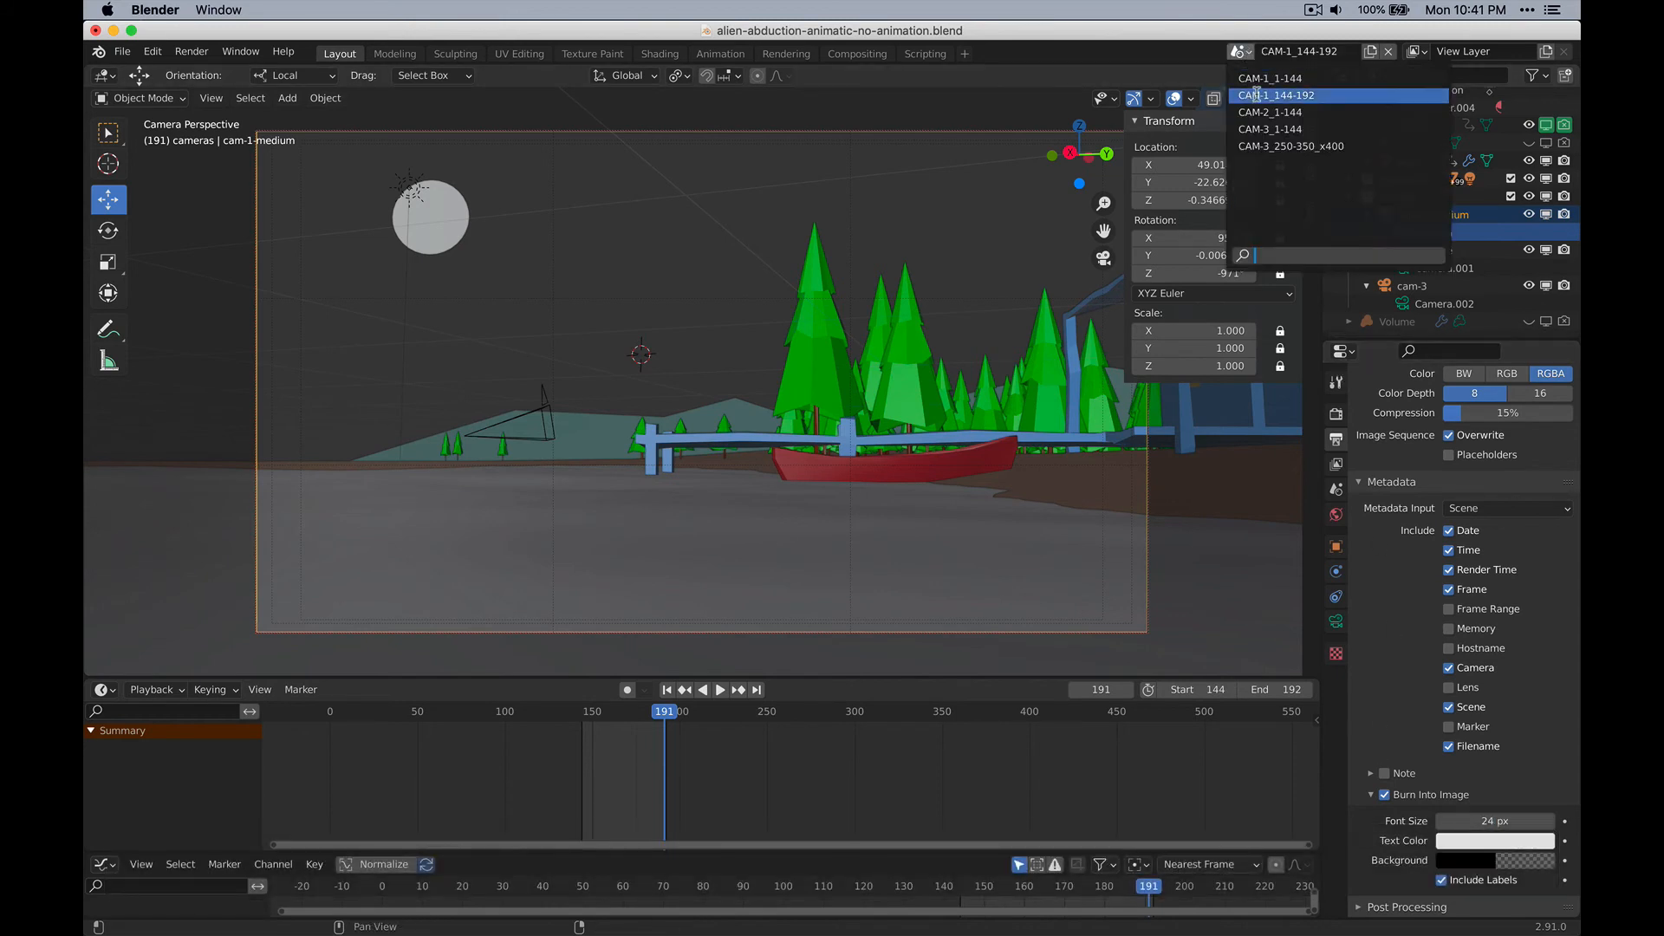
{"action": "left_click", "coordinate": [1283, 113]}
{"action": "left_click", "coordinate": [1384, 796]}
{"action": "left_click", "coordinate": [1543, 820]}
{"action": "type", "text": "24"}
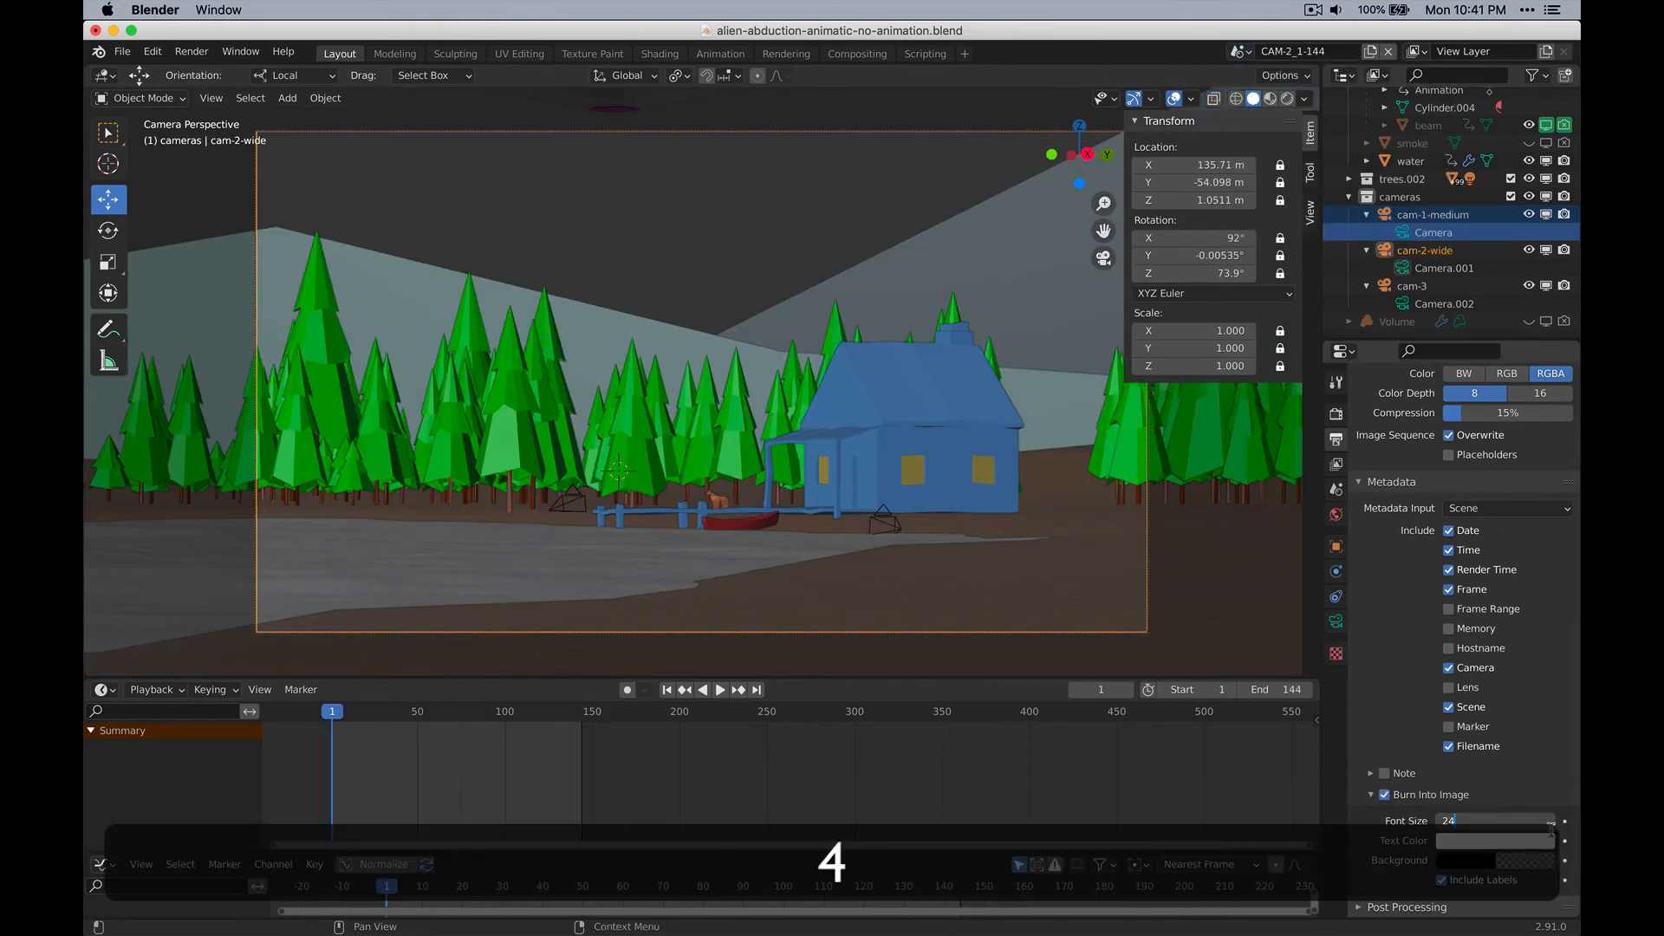
{"action": "key", "text": "Return"}
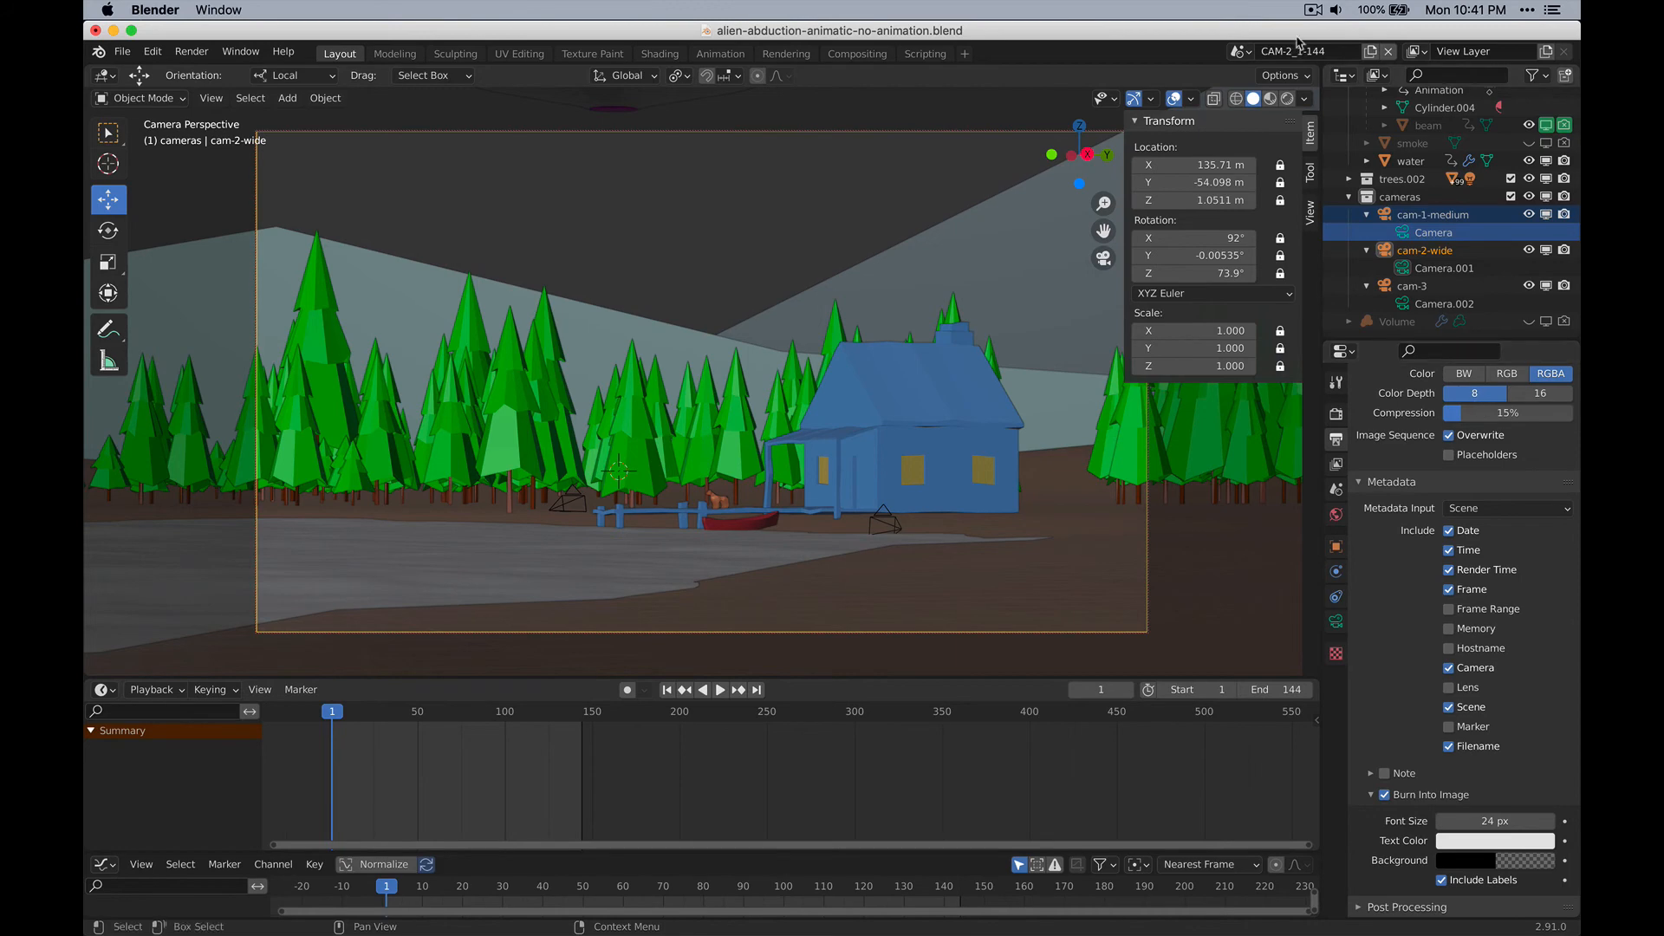
Check the CAM-3_1-144 scene's metadata settings, and in the CAM-3_250-350_x400 scene enable burned-in metadata with a 24 px font size.
{"action": "left_click", "coordinate": [1241, 52]}
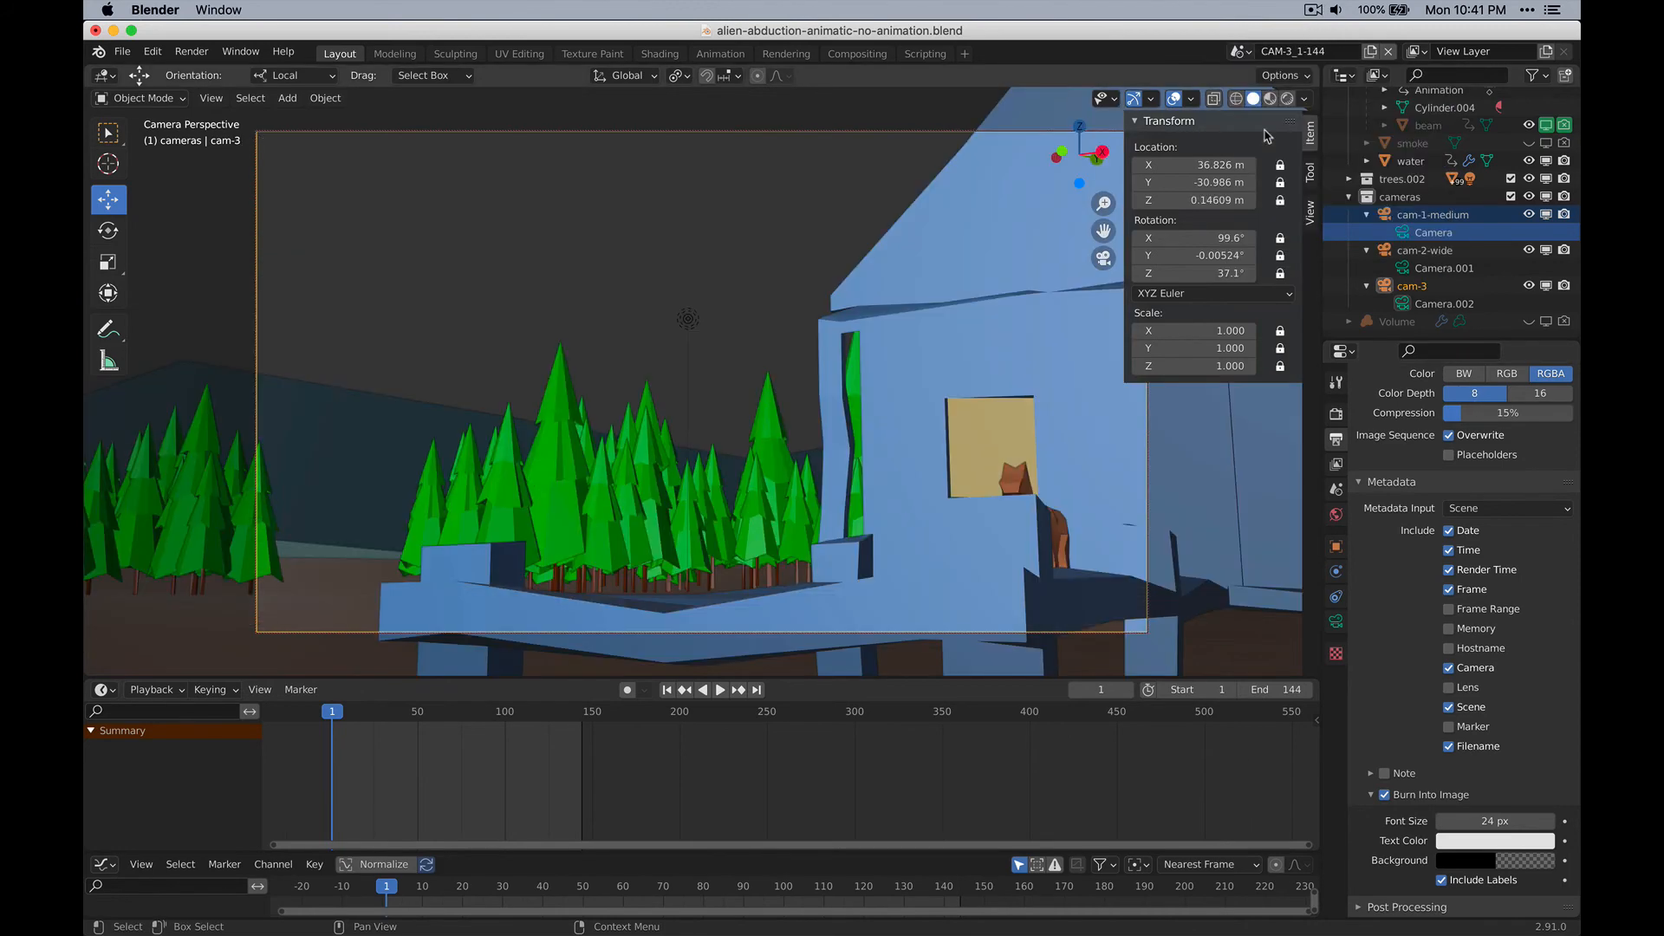
{"action": "left_click", "coordinate": [1266, 132]}
{"action": "left_click", "coordinate": [1241, 51]}
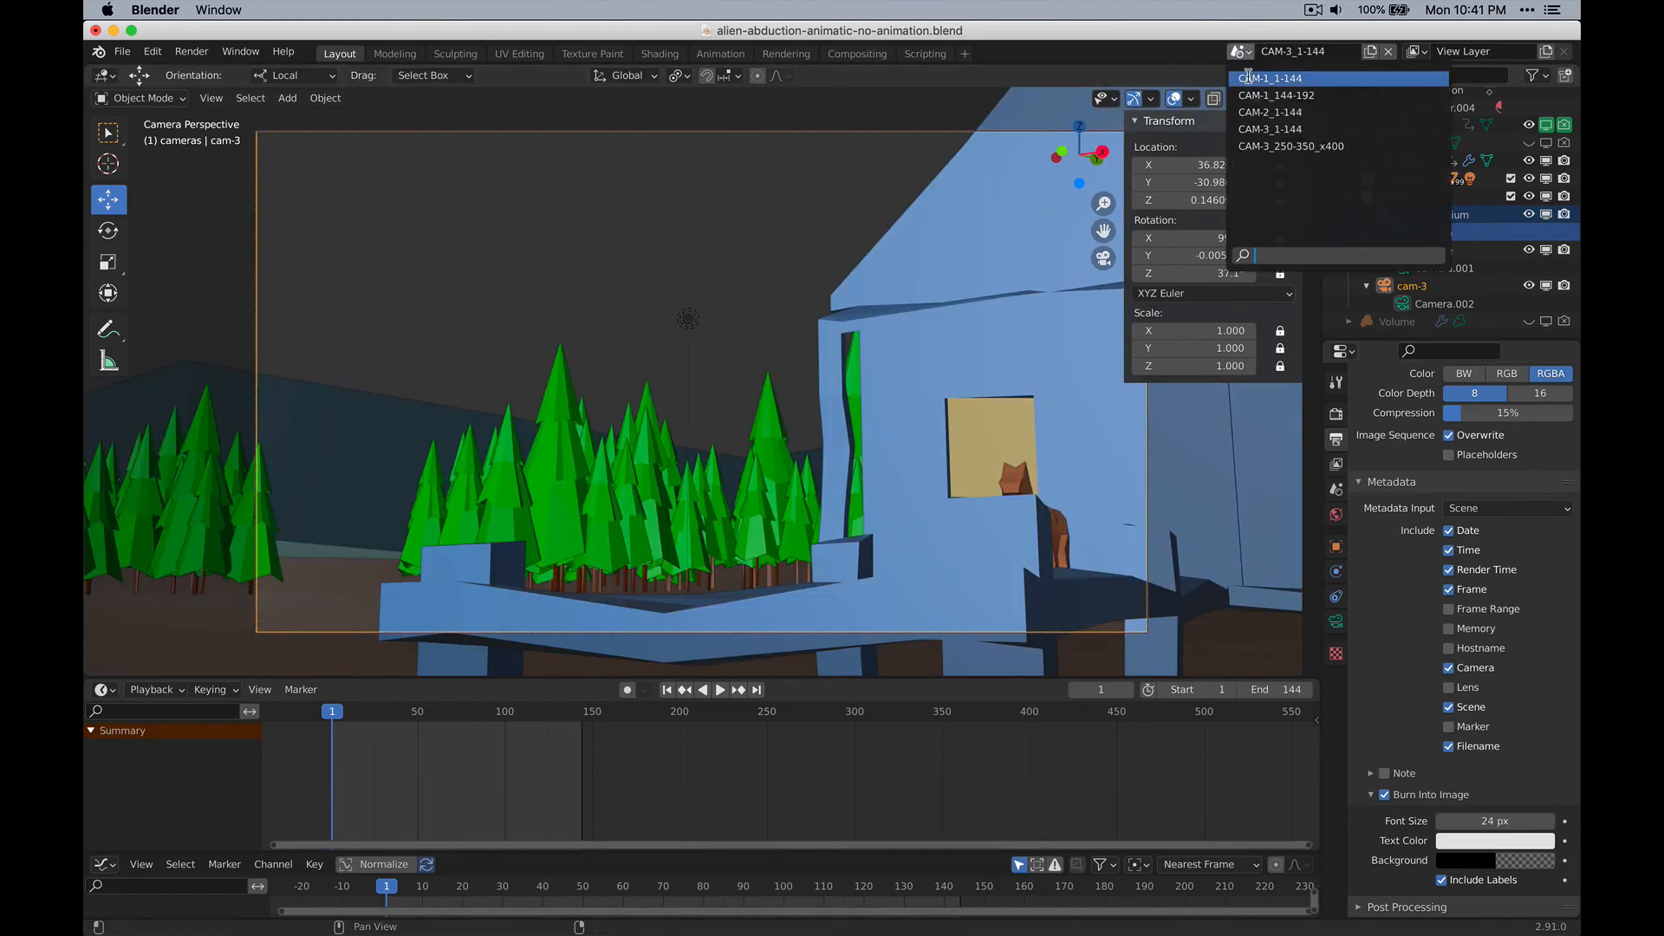
{"action": "left_click", "coordinate": [1265, 145]}
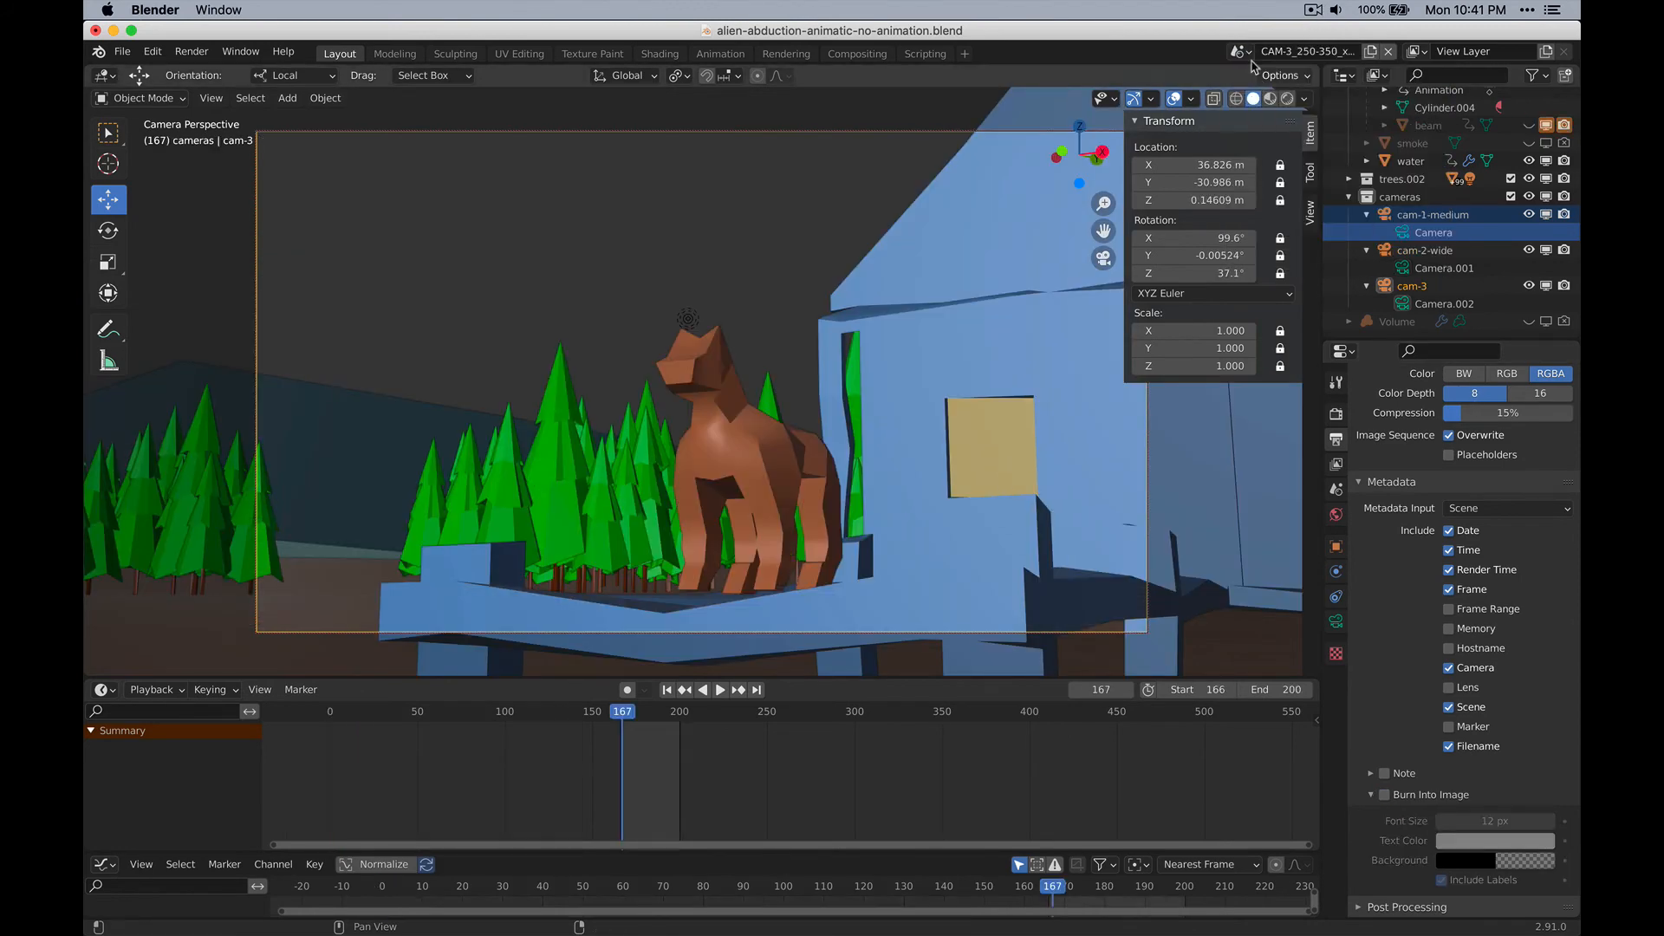
{"action": "left_click", "coordinate": [1384, 795]}
{"action": "left_click", "coordinate": [1506, 823]}
{"action": "type", "text": "24"}
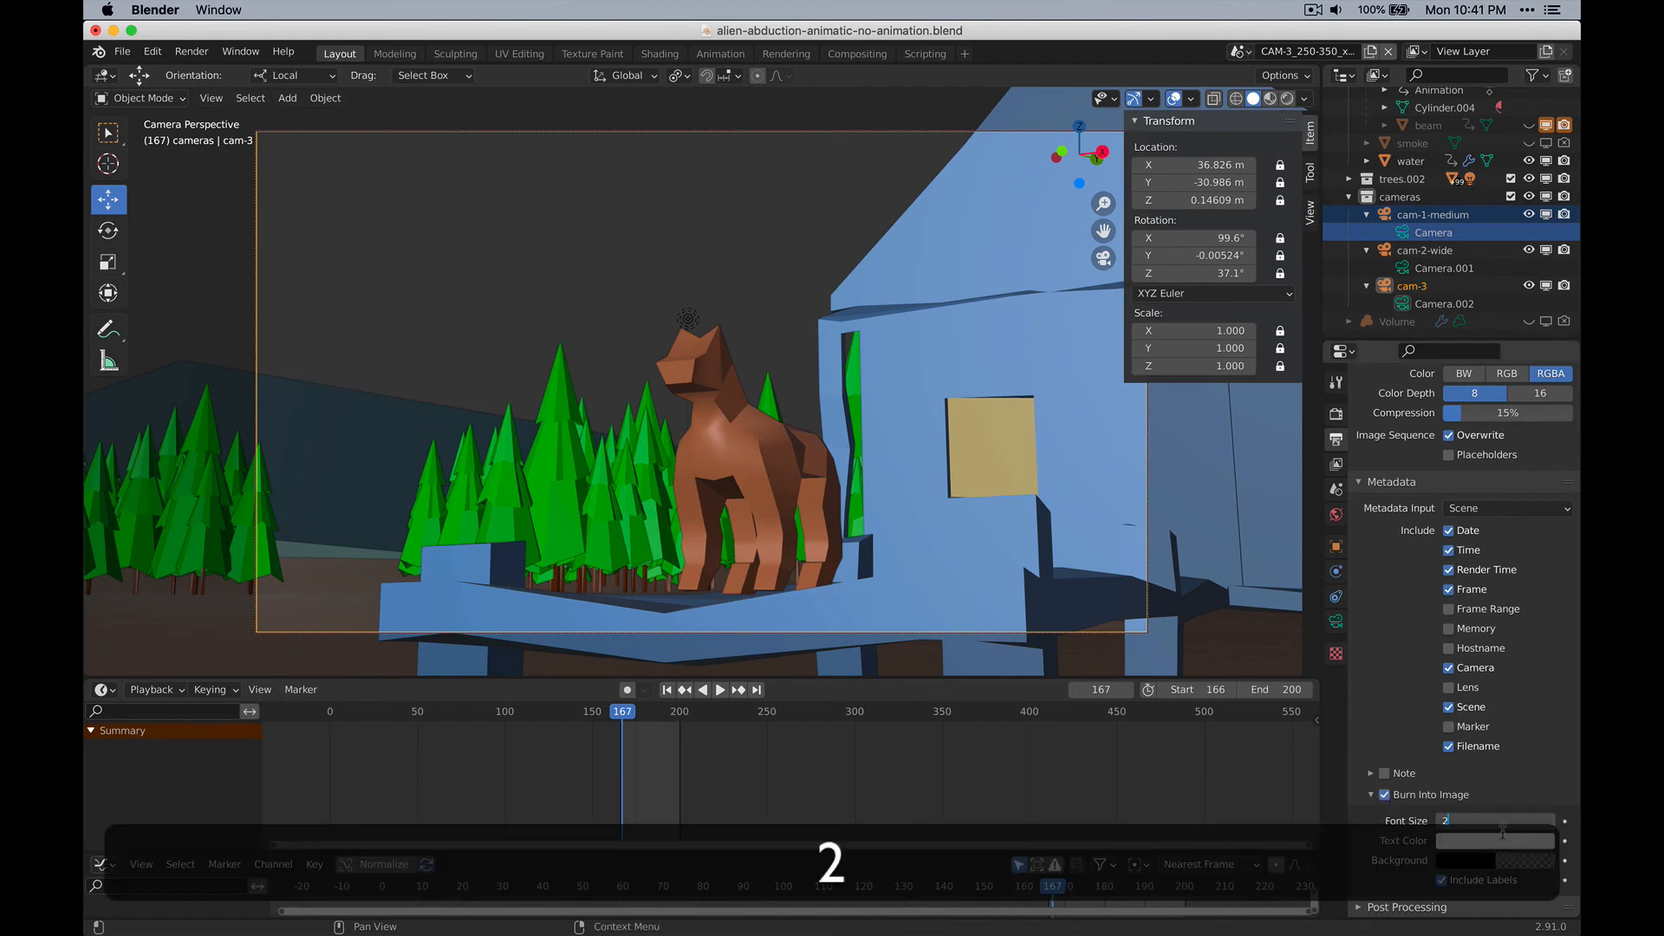
{"action": "key", "text": "Return"}
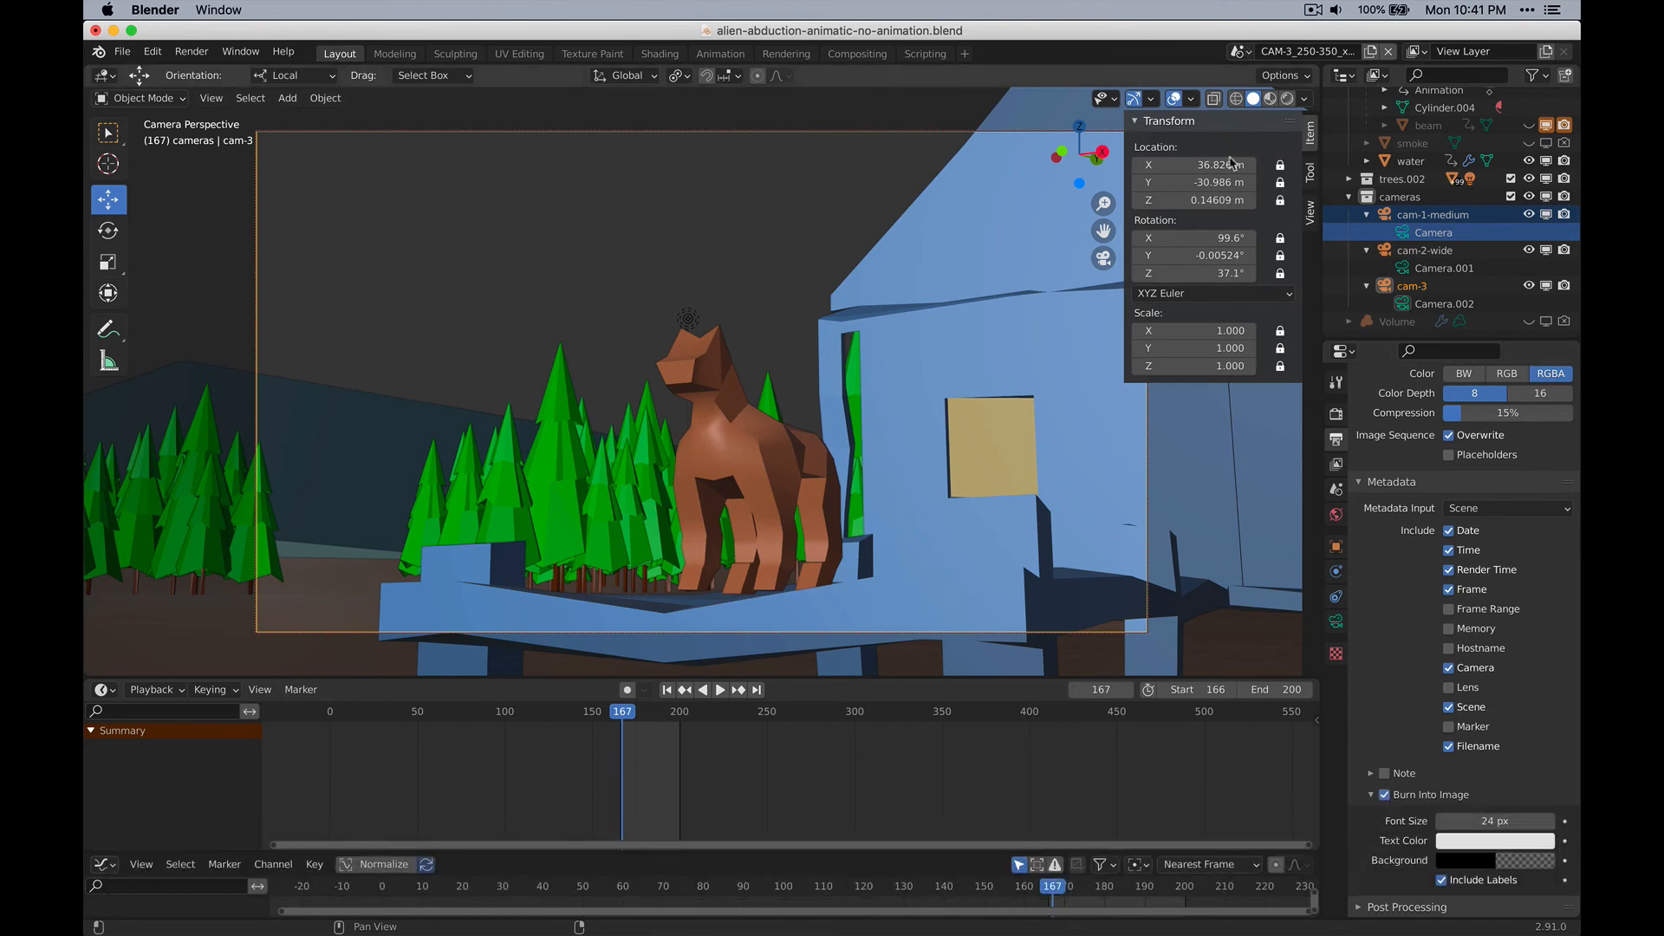
Run a viewport render of the CAM-3_250-350_x400 scene's animation and close the render window.
{"action": "left_click", "coordinate": [210, 98]}
{"action": "left_click", "coordinate": [289, 435]}
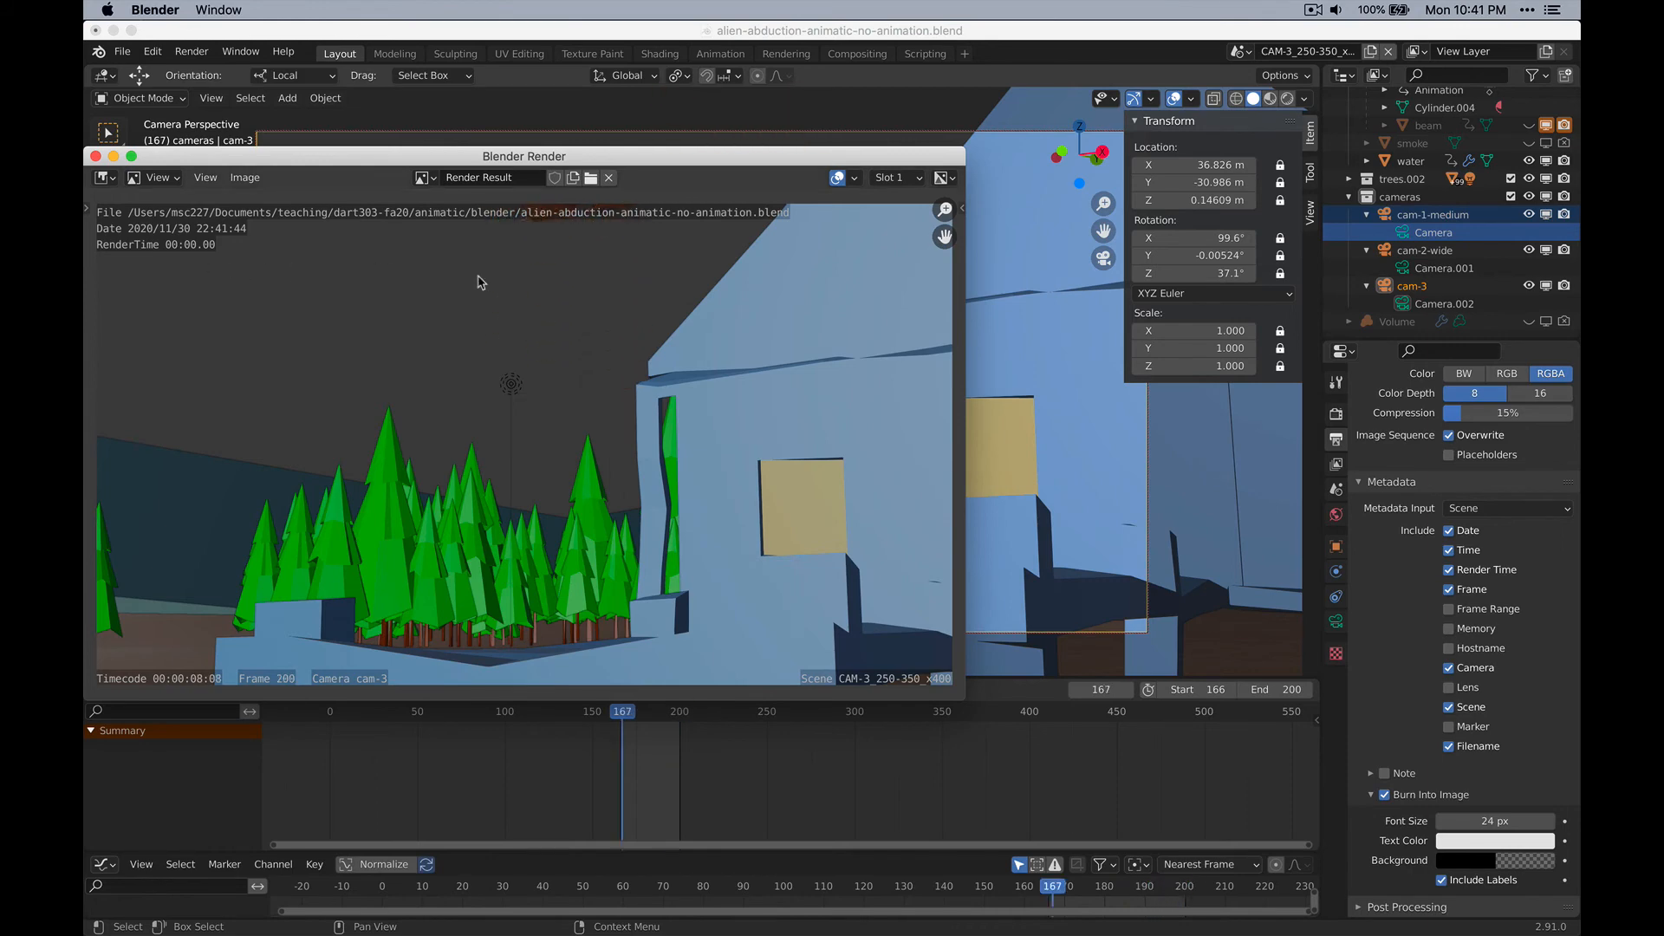
{"action": "left_click", "coordinate": [95, 156]}
Switch to the CAM-3_1-144 scene, run a viewport render of its animation and close the render window.
{"action": "left_click", "coordinate": [1242, 51]}
{"action": "left_click", "coordinate": [1274, 160]}
{"action": "left_click", "coordinate": [211, 98]}
{"action": "left_click", "coordinate": [421, 432]}
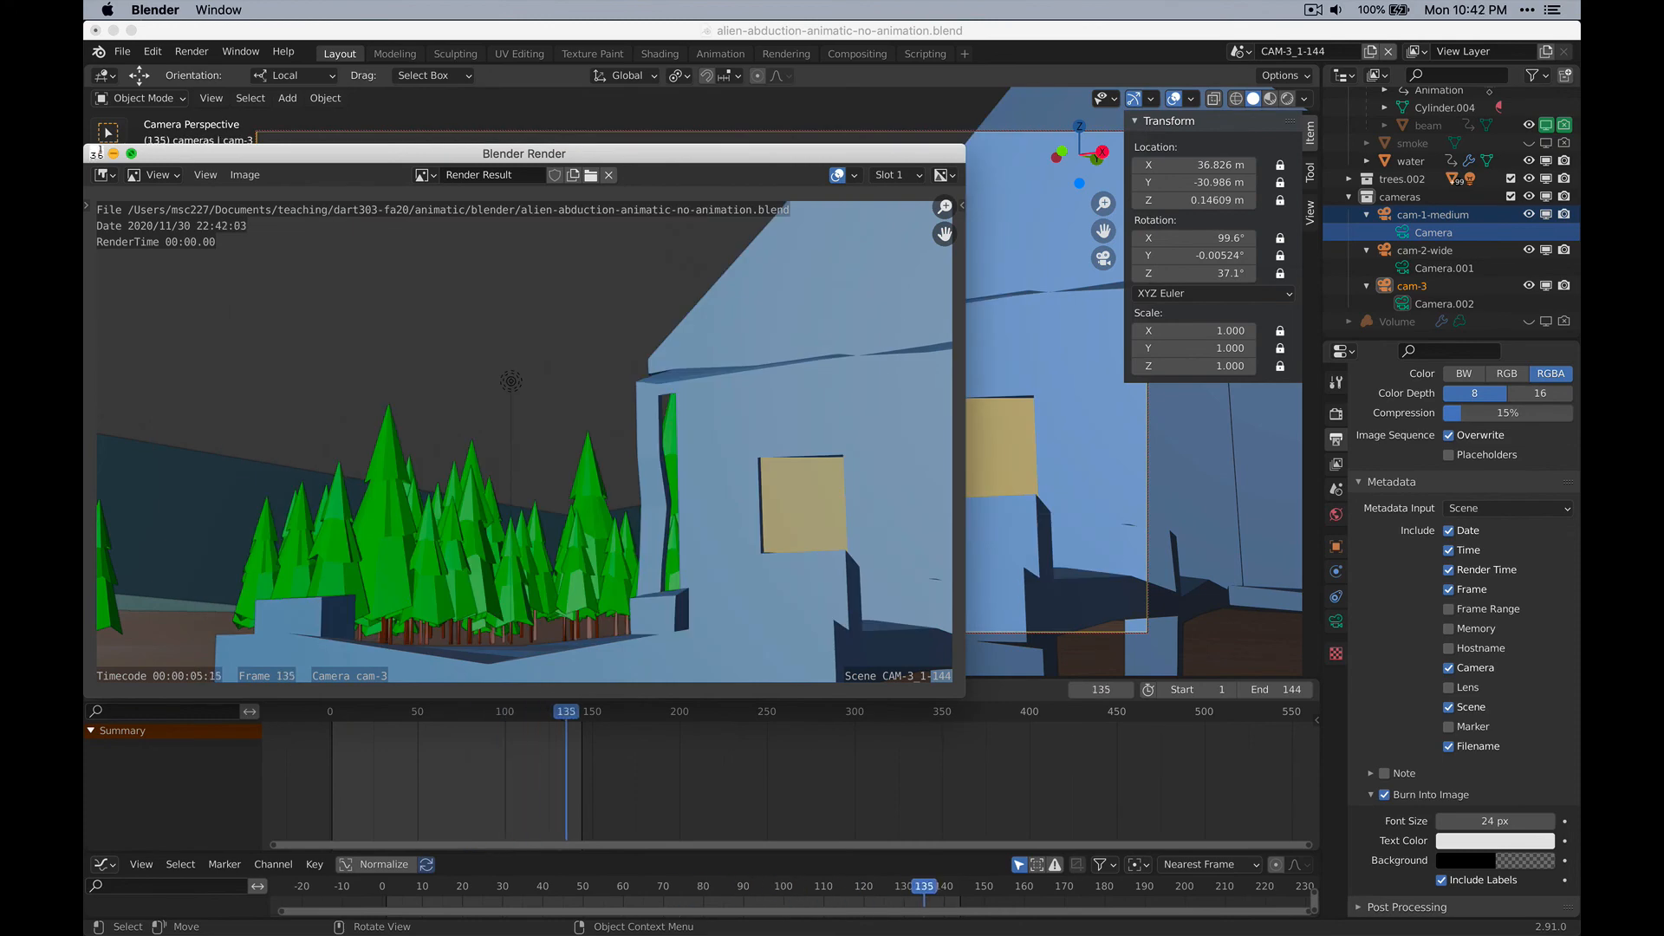
{"action": "left_click", "coordinate": [96, 154]}
Switch to the CAM-2_1-144 scene, run a viewport render of its animation and close the render window.
{"action": "left_click", "coordinate": [1242, 51]}
{"action": "left_click", "coordinate": [1255, 112]}
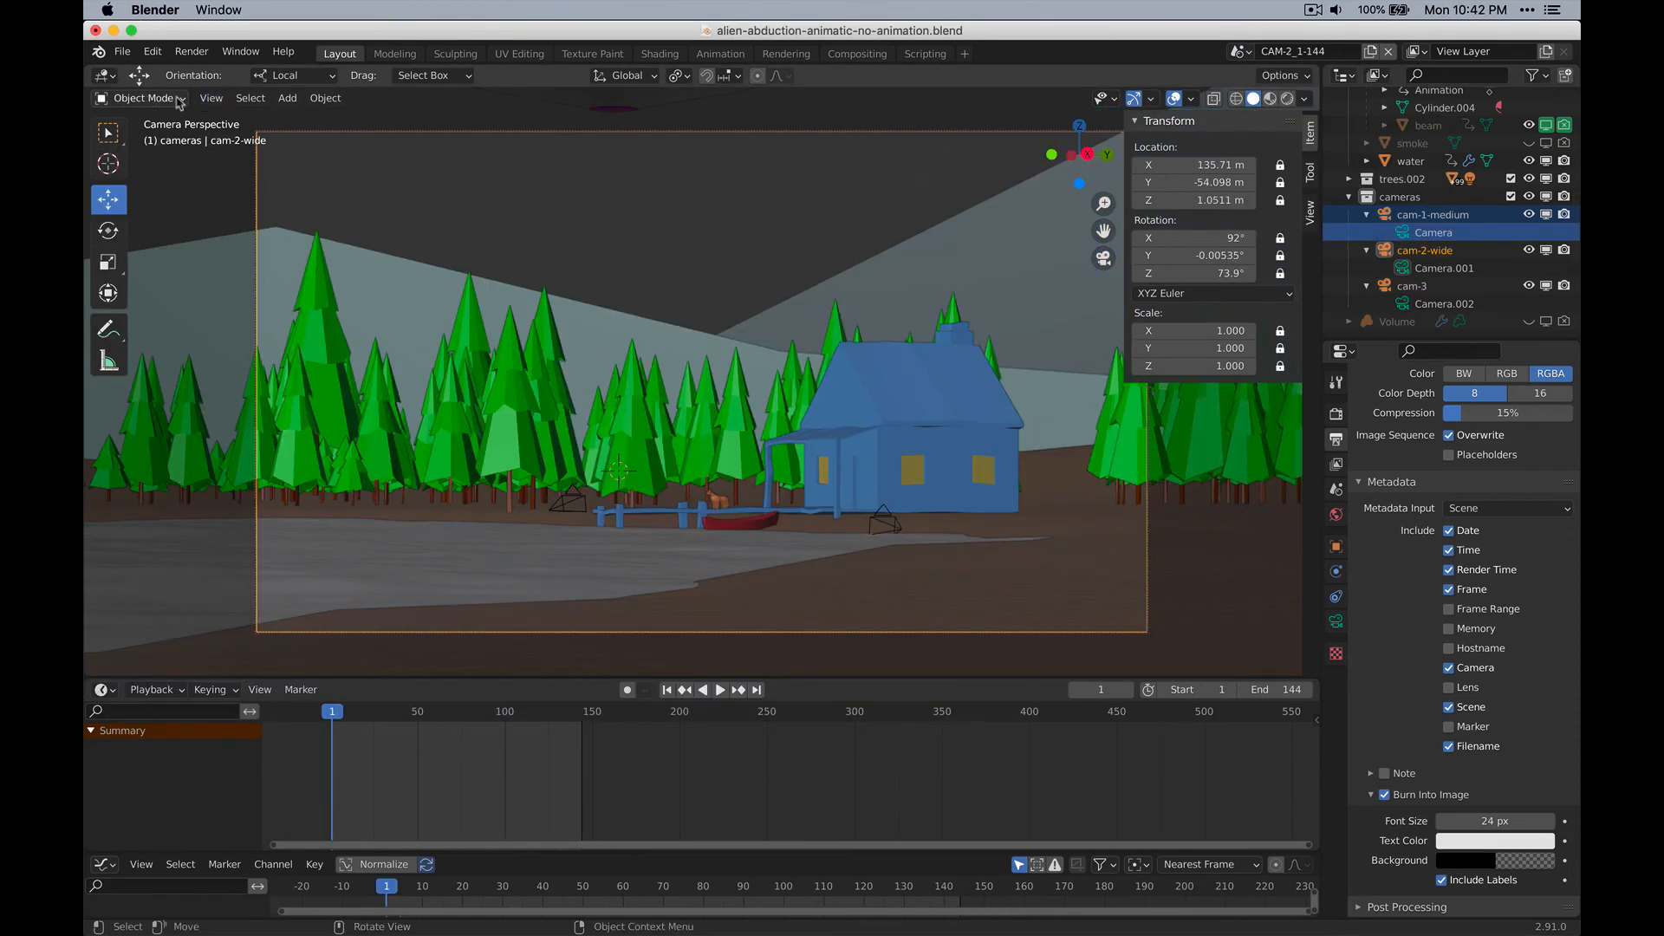
{"action": "left_click", "coordinate": [211, 98]}
{"action": "left_click", "coordinate": [421, 431]}
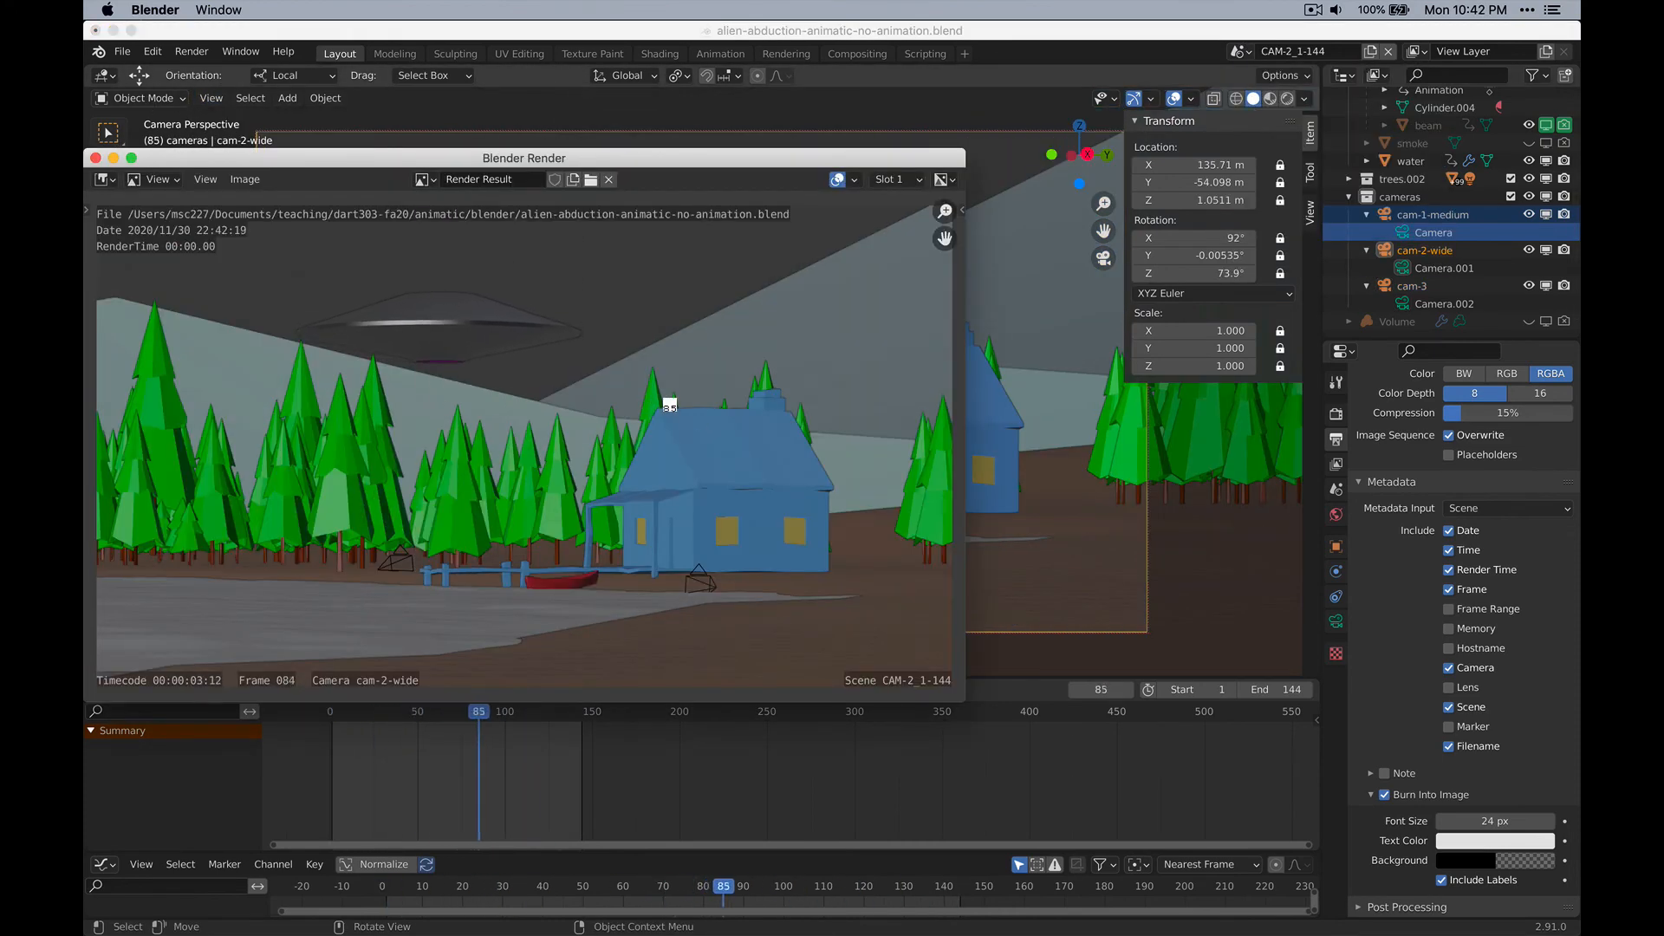
{"action": "left_click", "coordinate": [95, 157]}
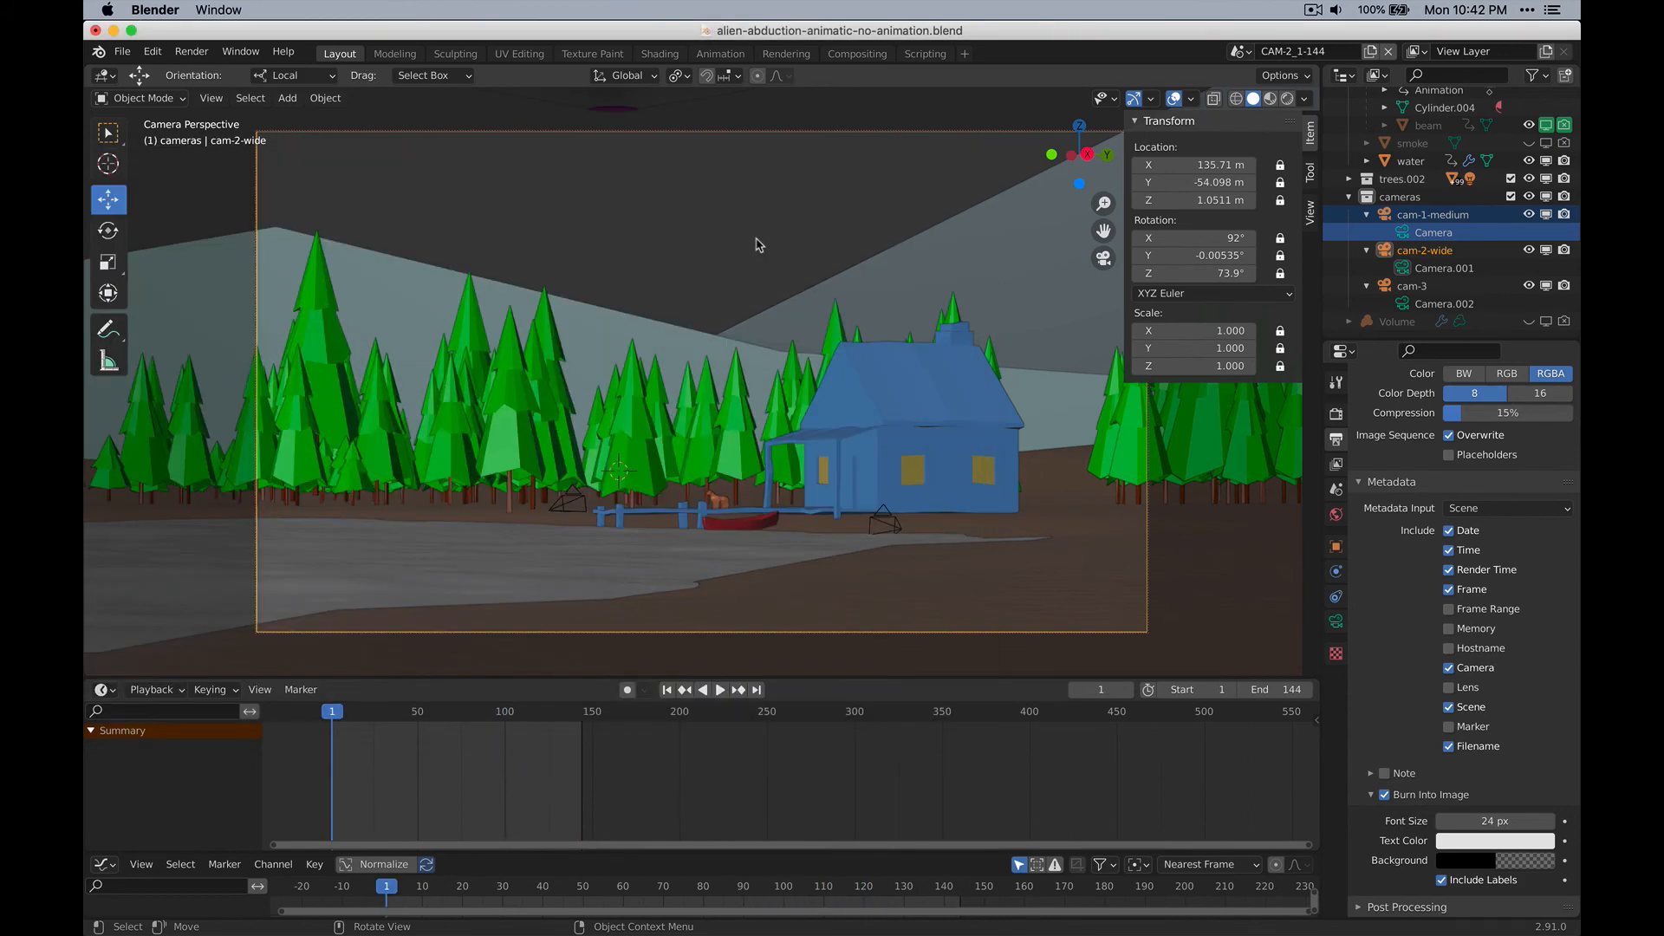
Activate the CAM-1_144-192 scene in Blender, and switch to Finder.
{"action": "left_click", "coordinate": [1241, 51]}
{"action": "left_click", "coordinate": [1266, 96]}
{"action": "key", "text": "super+Tab"}
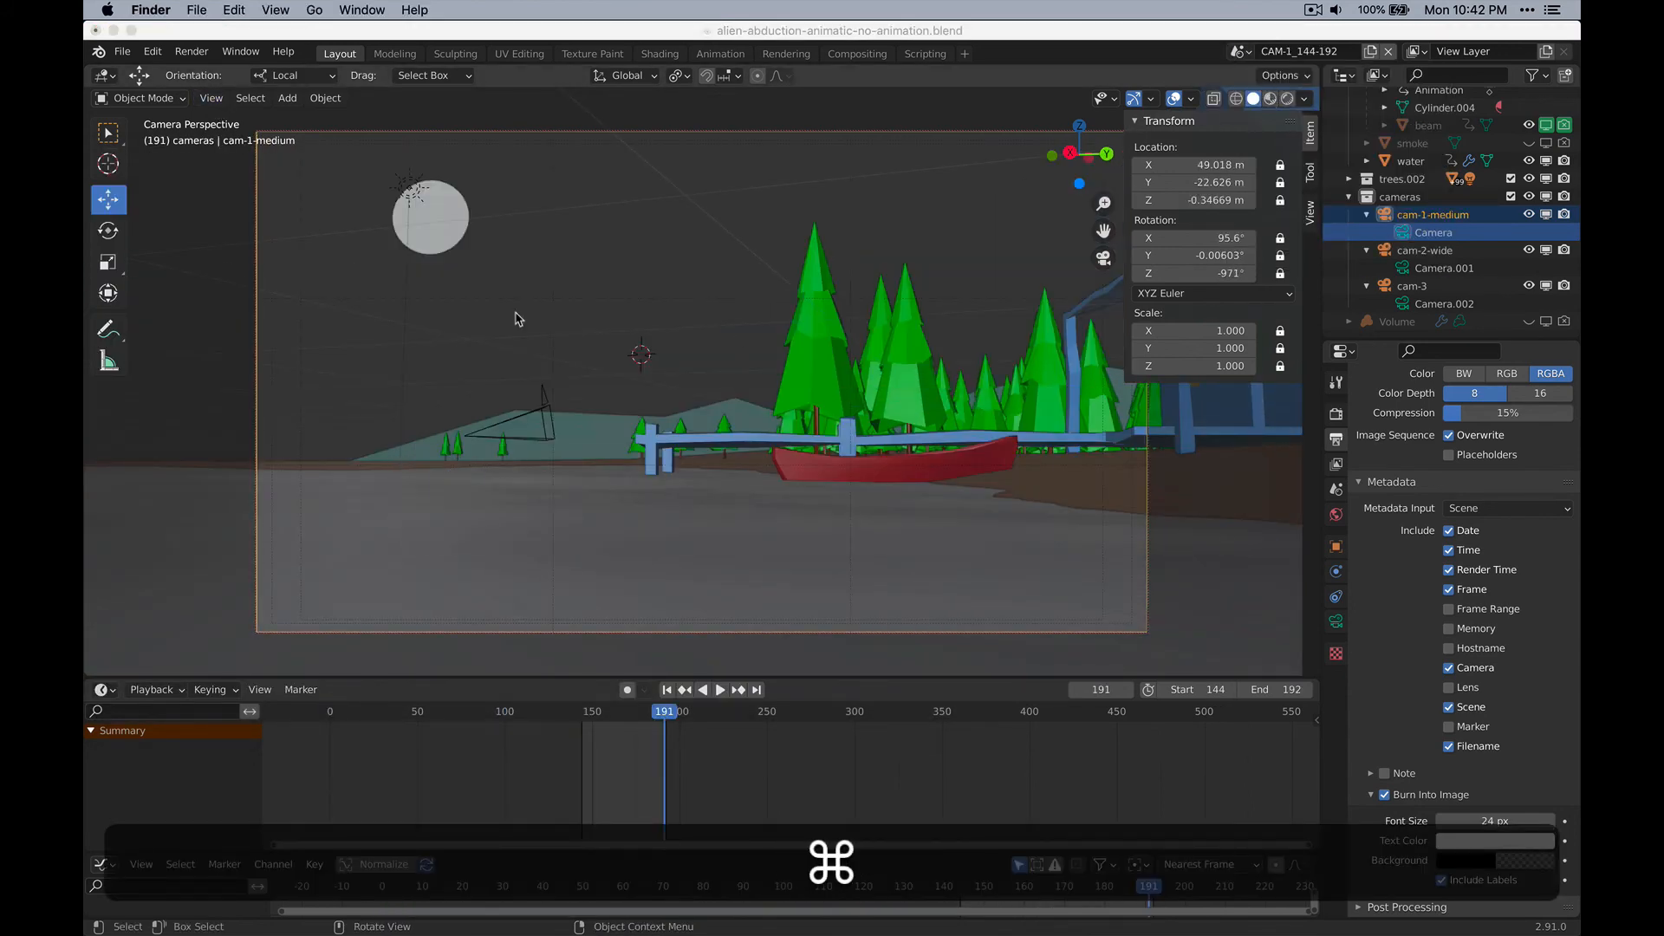
In a new Finder window, browse to the cam-1_144-192 folder inside animatic/animatic-2 and preview the existing frame 0145.png.
{"action": "key", "text": "super+n"}
{"action": "left_click", "coordinate": [556, 326]}
{"action": "left_click", "coordinate": [647, 611]}
{"action": "left_click", "coordinate": [902, 210]}
{"action": "left_click", "coordinate": [997, 209]}
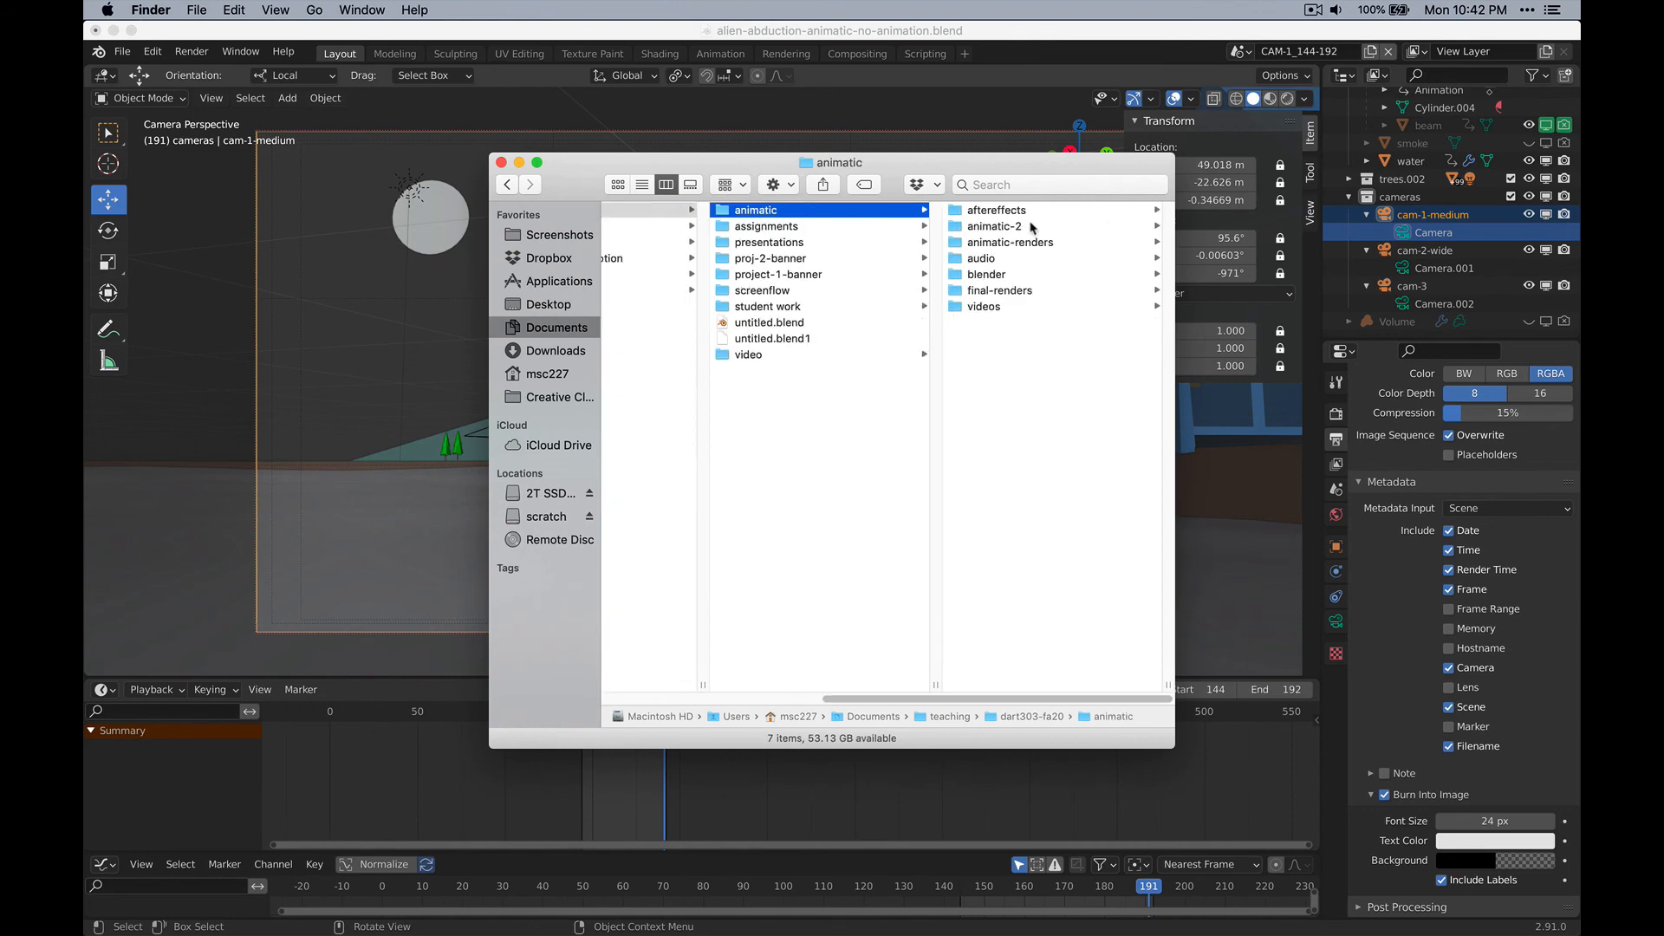
{"action": "left_click", "coordinate": [1023, 226]}
{"action": "left_click", "coordinate": [997, 210]}
{"action": "left_click", "coordinate": [840, 227]}
{"action": "left_click", "coordinate": [974, 226]}
{"action": "key", "text": "space"}
Return to Blender, run a viewport render of the CAM-1_144-192 scene's animation and close the render window.
{"action": "left_click", "coordinate": [383, 91]}
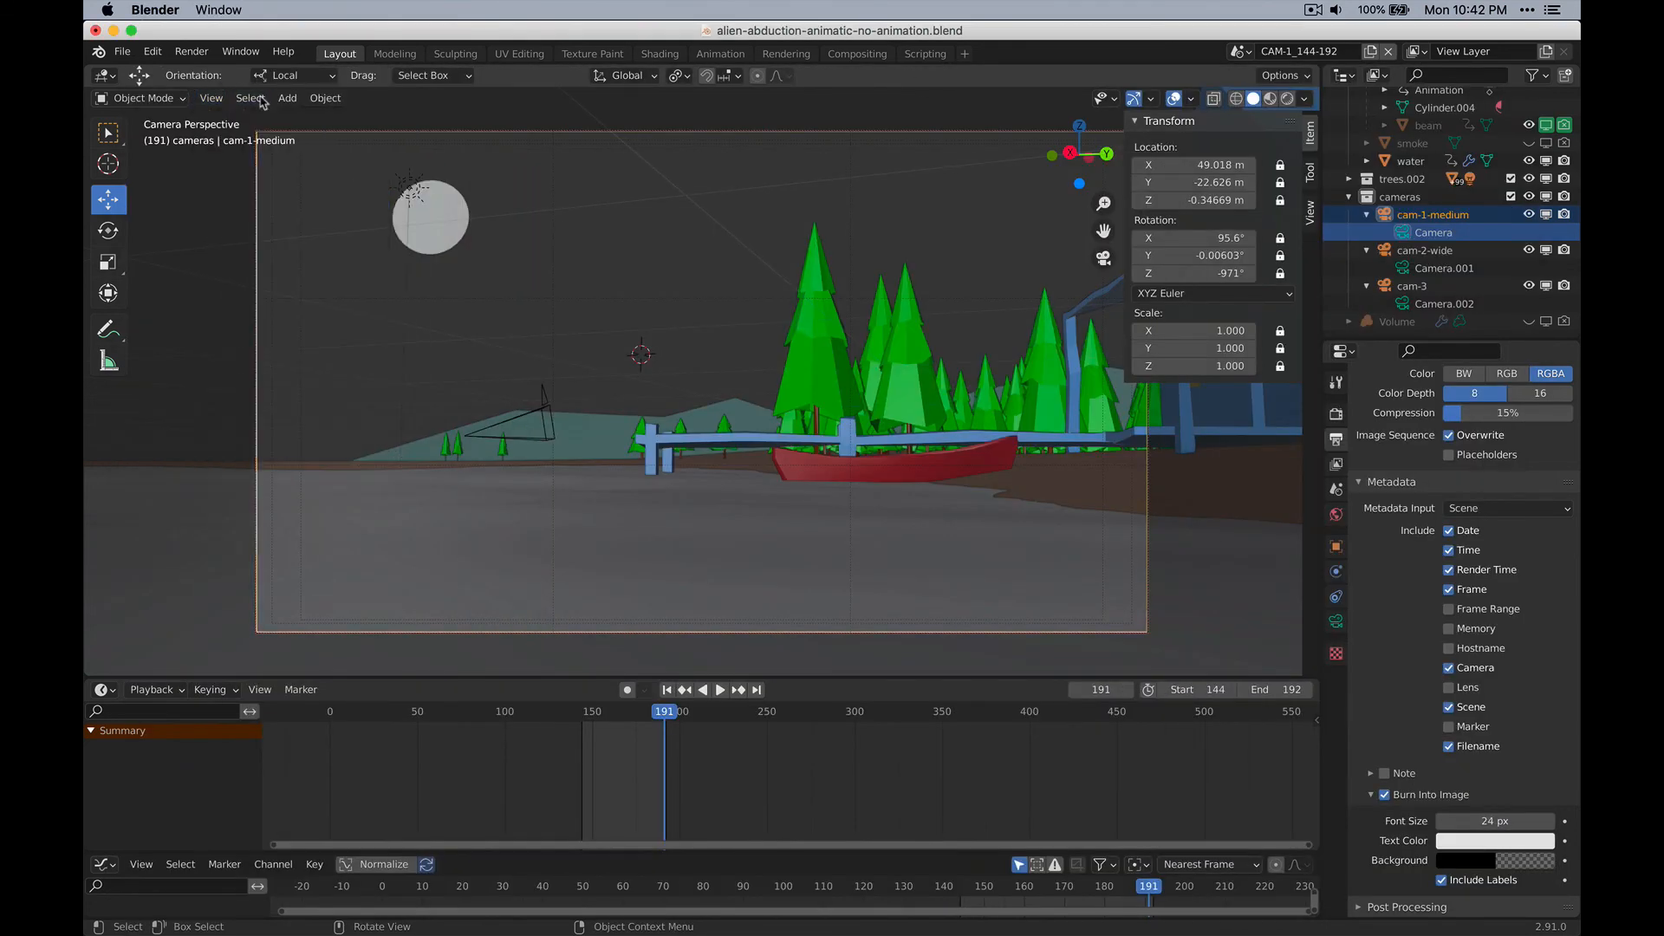
{"action": "key", "text": "F12"}
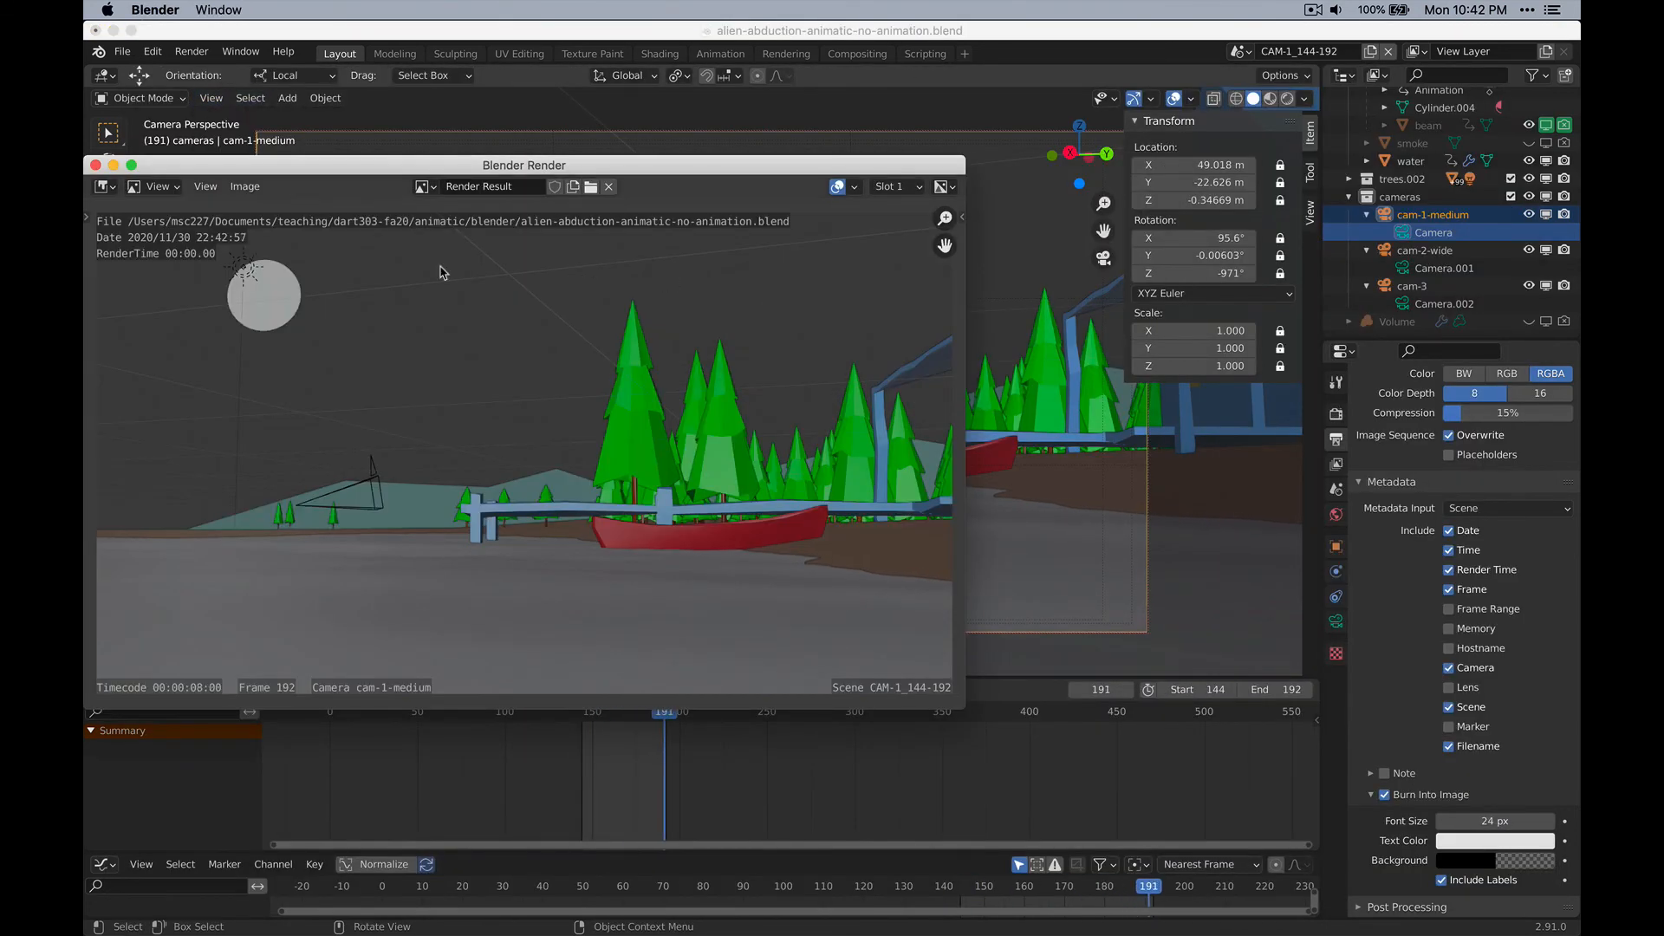
{"action": "left_click", "coordinate": [95, 166]}
In Finder, preview the re-rendered frame 0145.png and compare it with 0002.png in the cam-1_1-144 folder.
{"action": "key", "text": "space"}
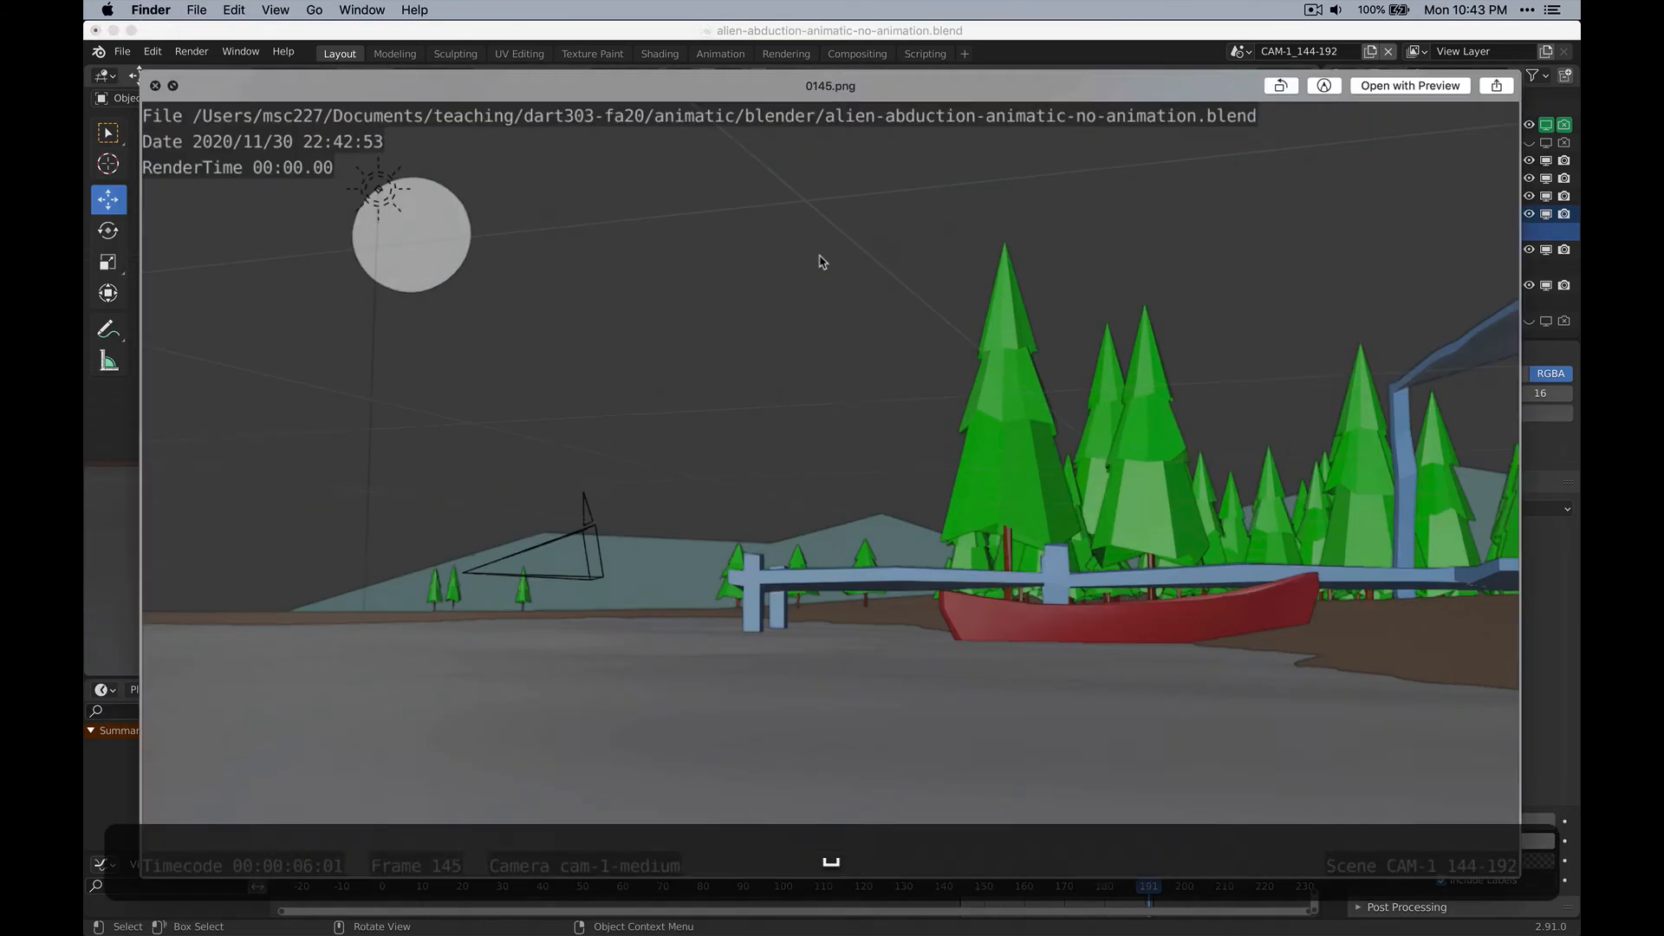
{"action": "key", "text": "space"}
{"action": "left_click", "coordinate": [784, 210]}
{"action": "left_click", "coordinate": [979, 229]}
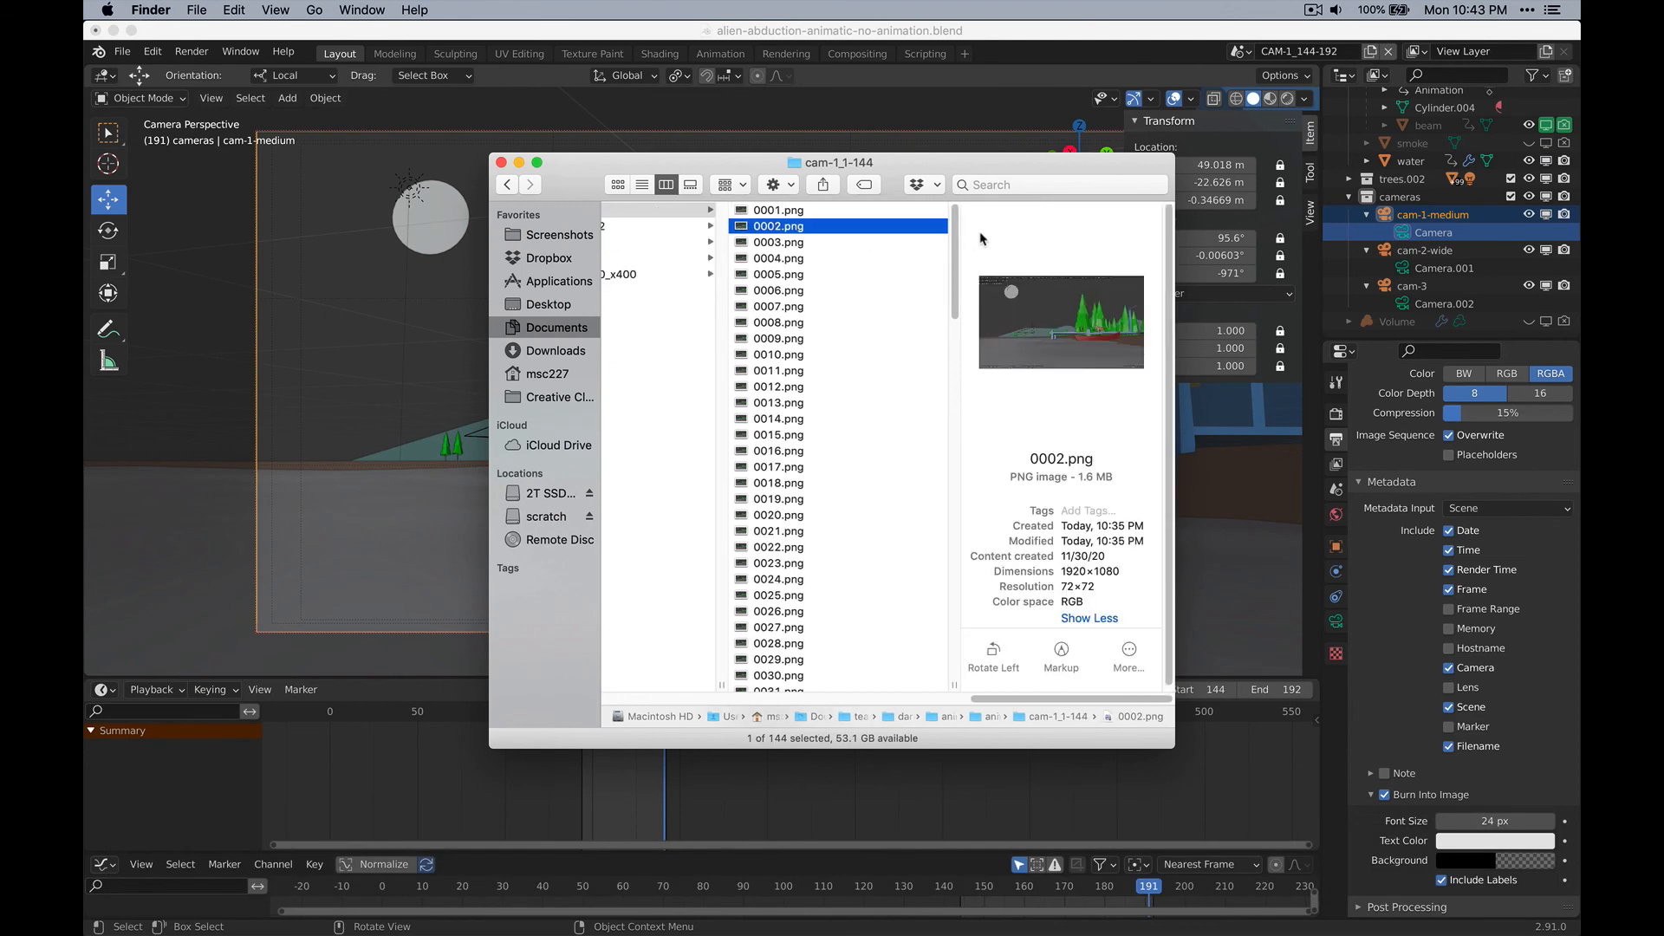
{"action": "left_click", "coordinate": [676, 227]}
{"action": "left_click", "coordinate": [929, 229]}
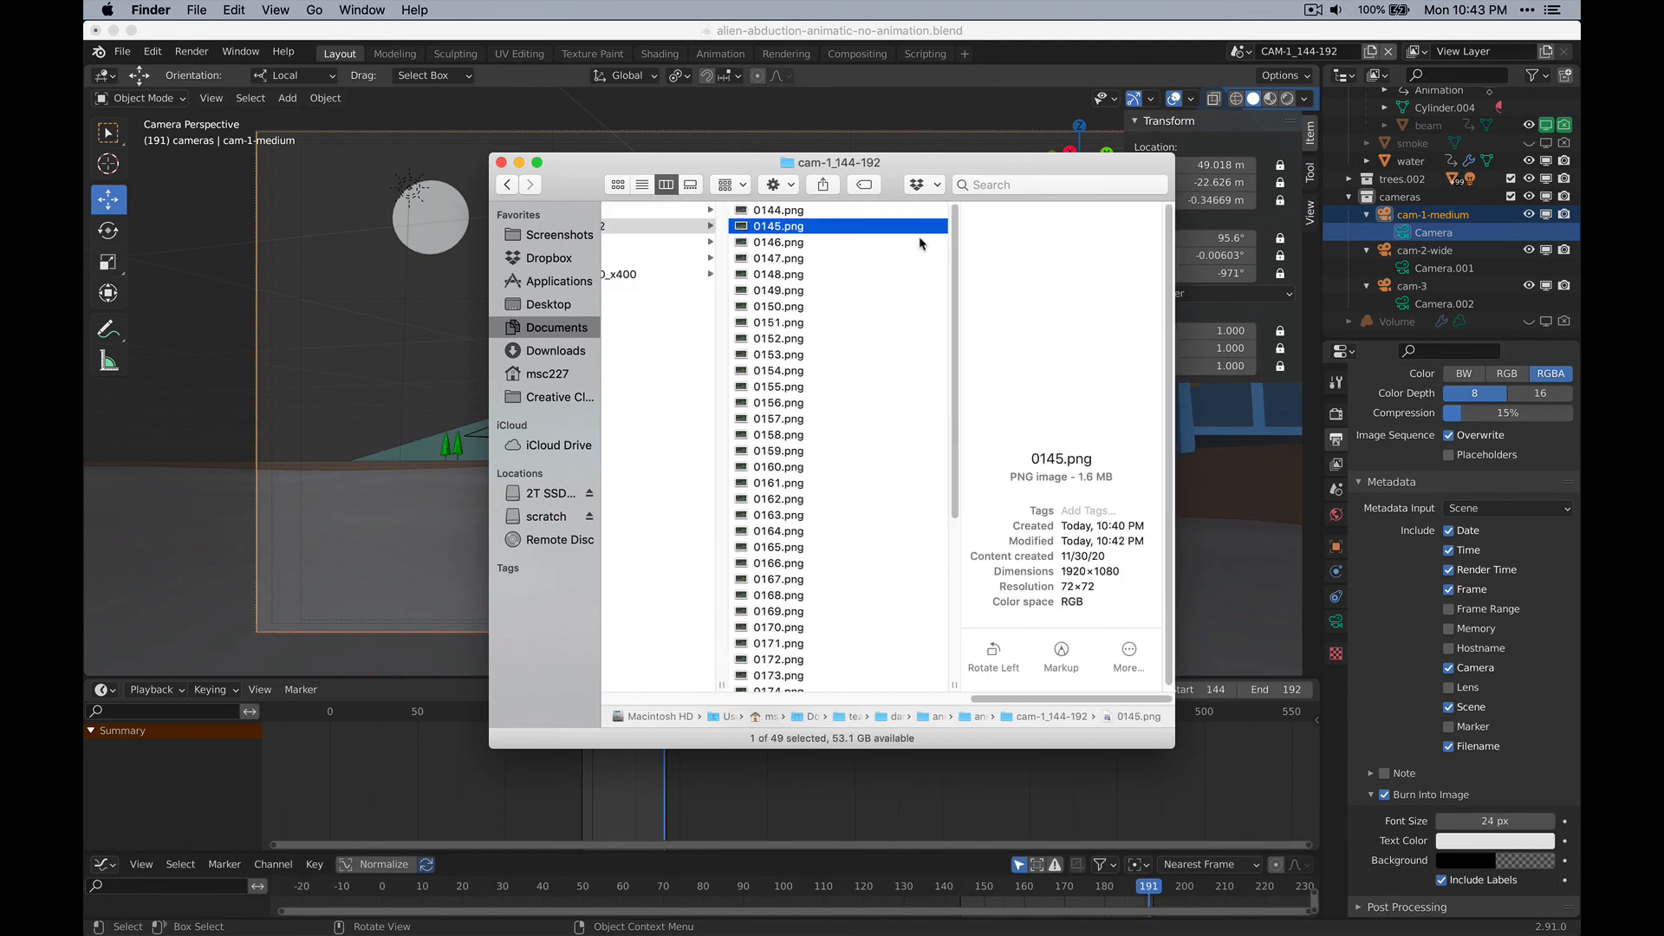
Check the rendered frames in the cam-2_1-144, cam-3_1-144 and cam-3_250-350_x400 folders, and preview 0170.png at full size.
{"action": "left_click", "coordinate": [673, 242]}
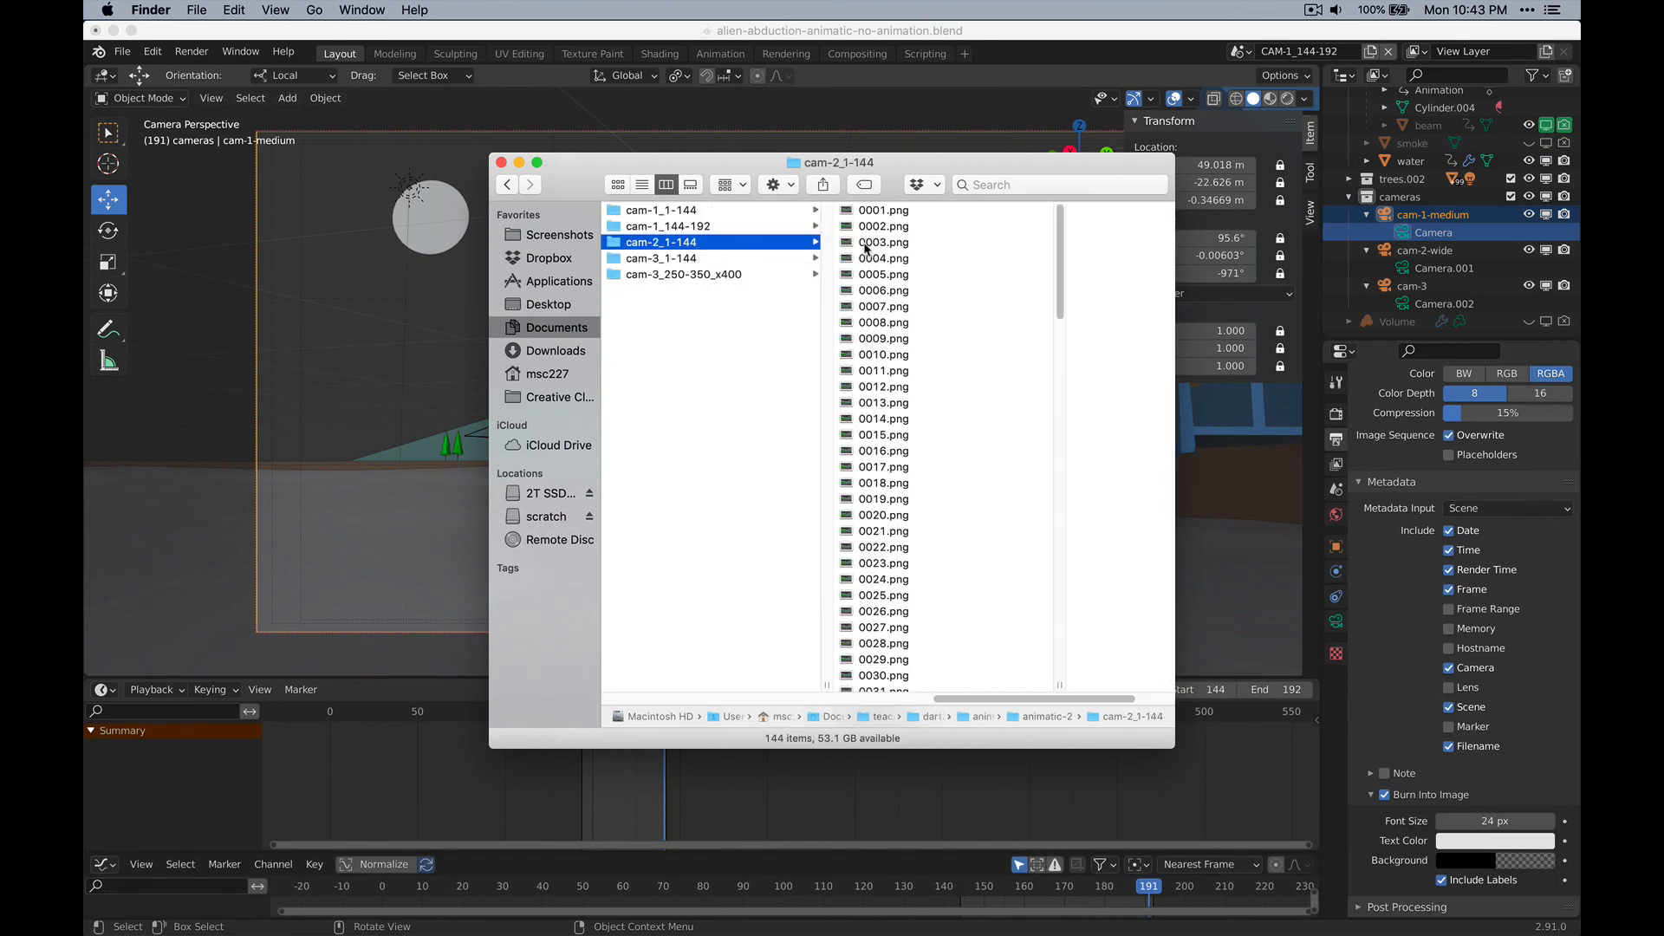
{"action": "left_click", "coordinate": [862, 244]}
{"action": "left_click", "coordinate": [708, 258]}
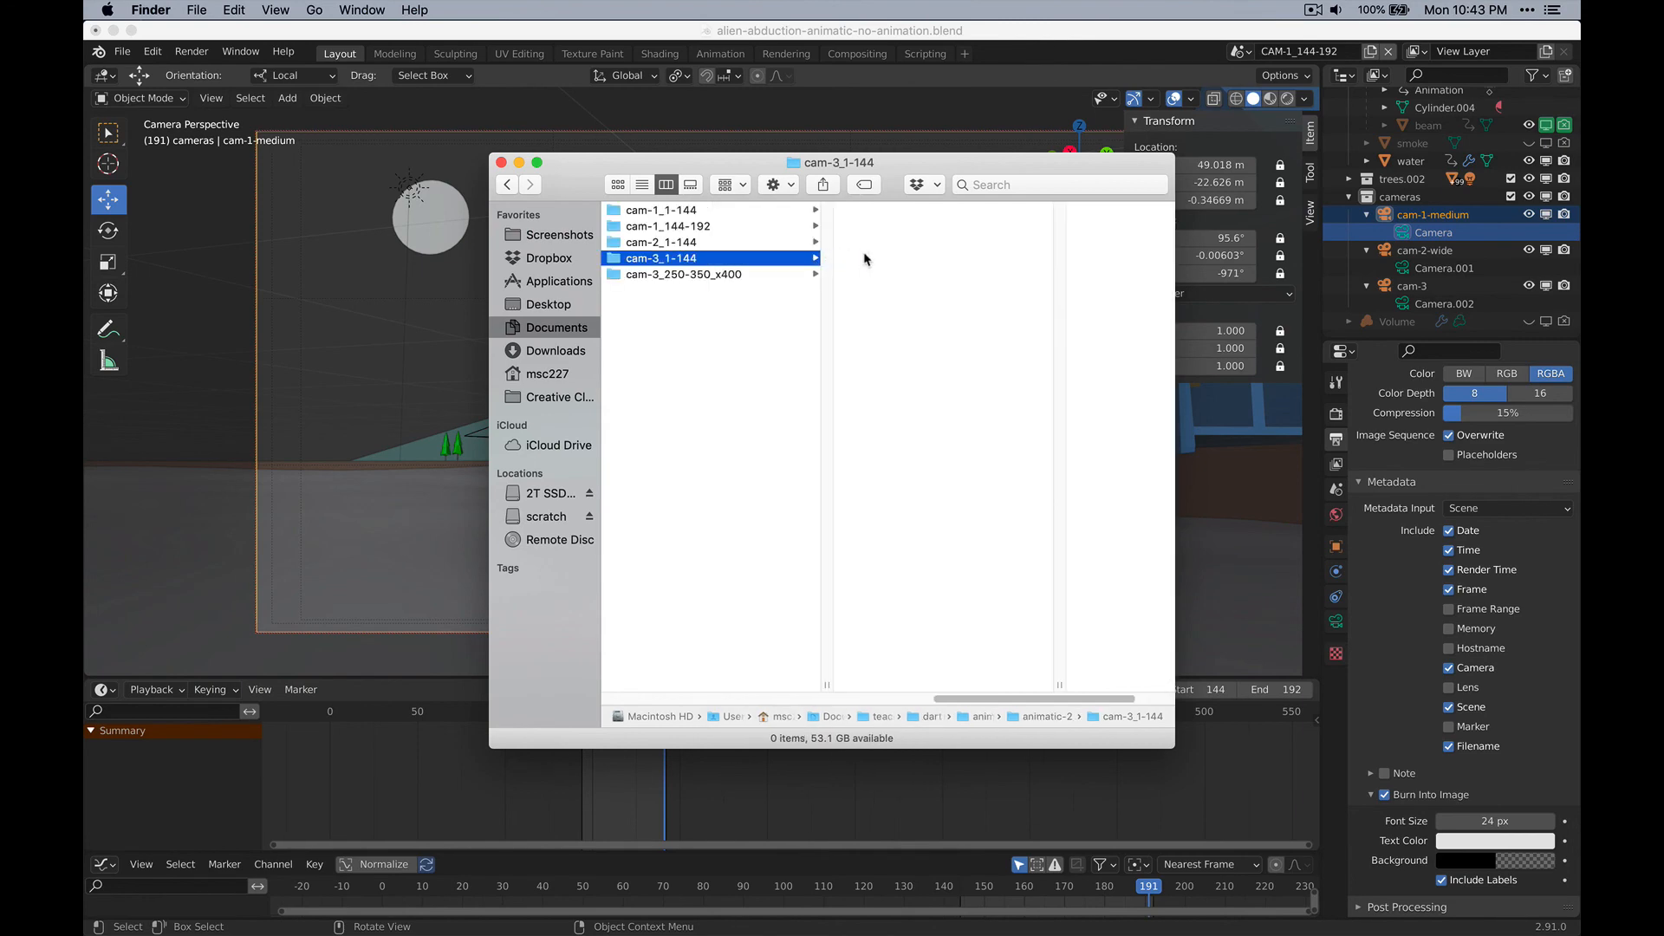
{"action": "left_click", "coordinate": [866, 258]}
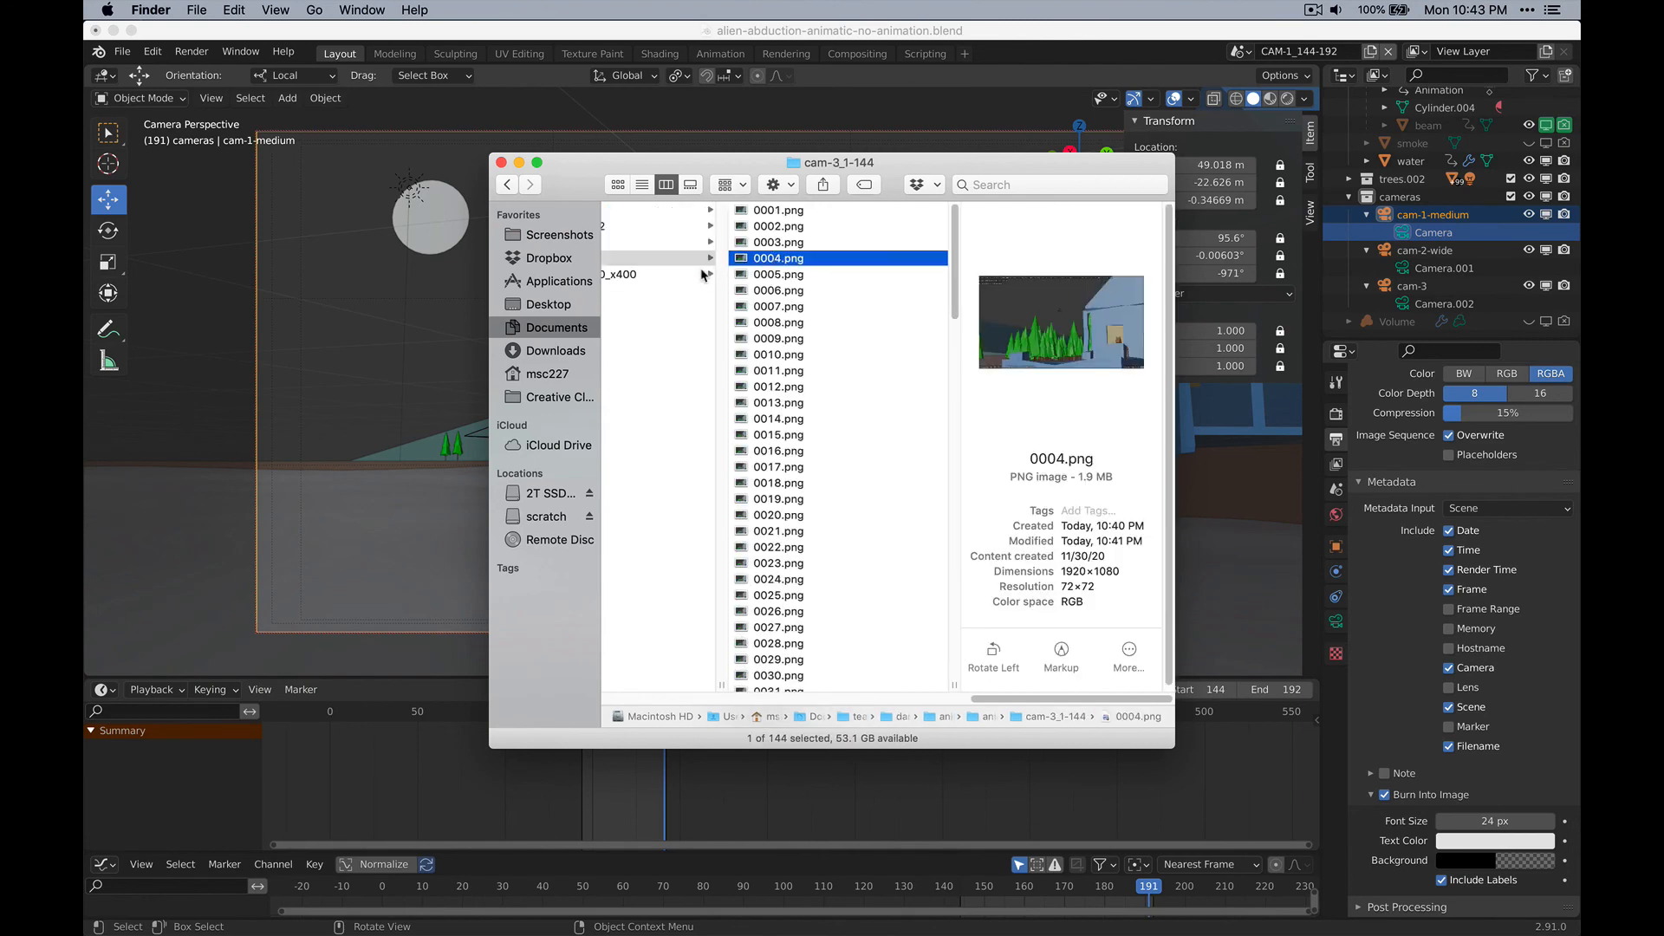
{"action": "left_click", "coordinate": [703, 274]}
{"action": "left_click", "coordinate": [834, 275]}
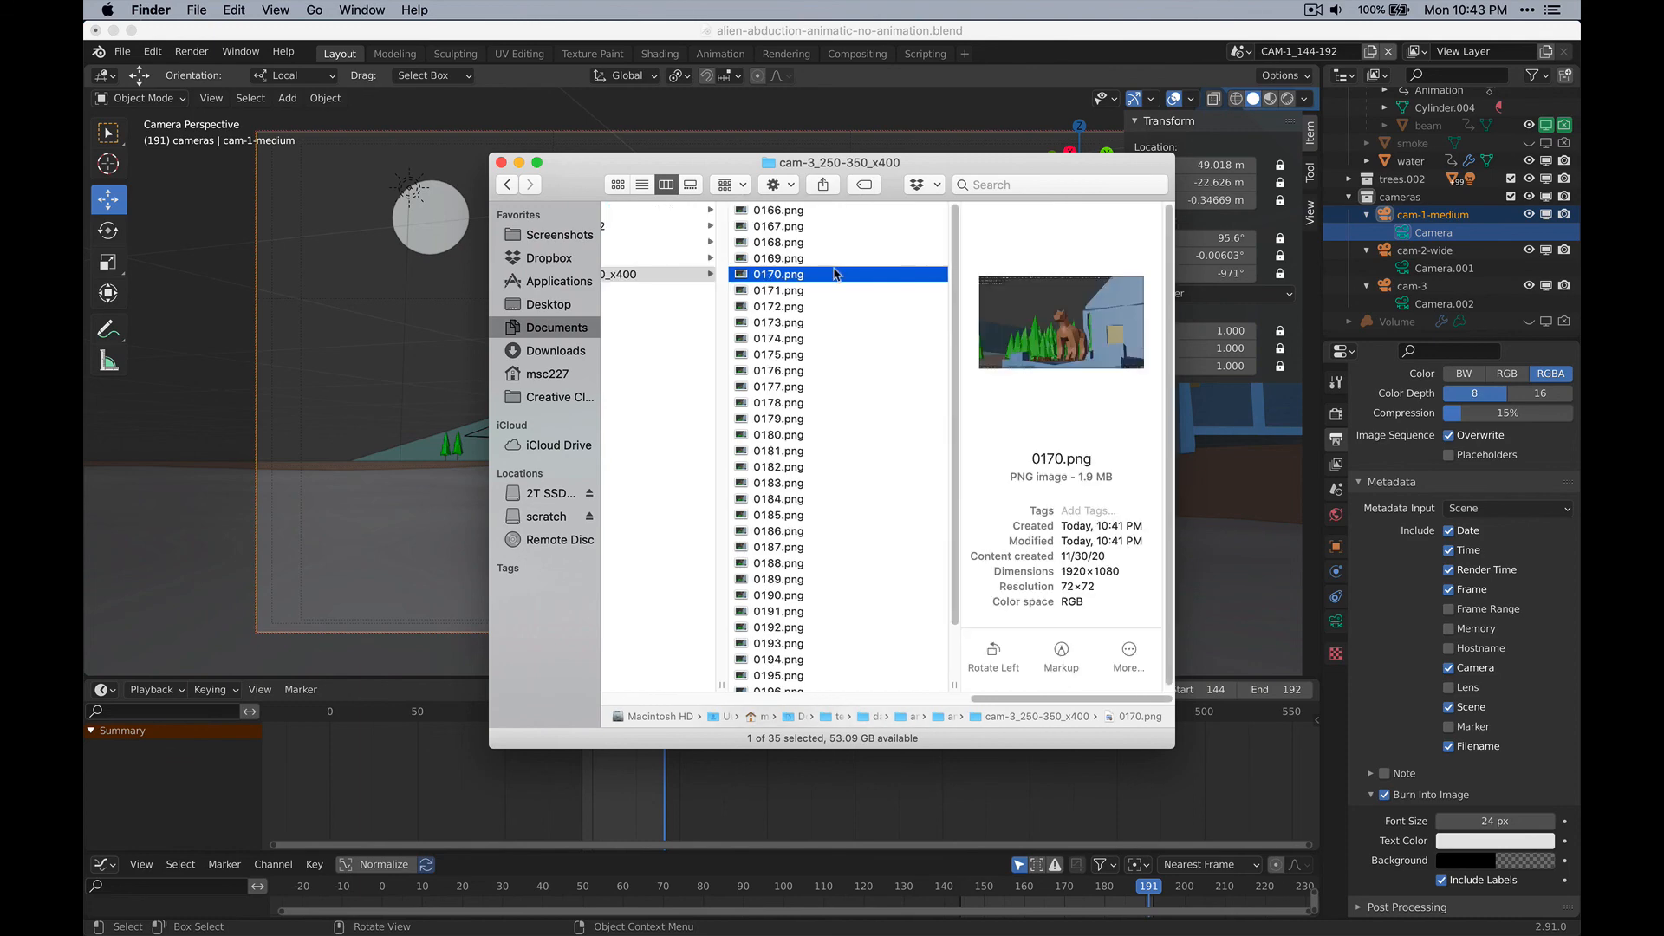
{"action": "key", "text": "space"}
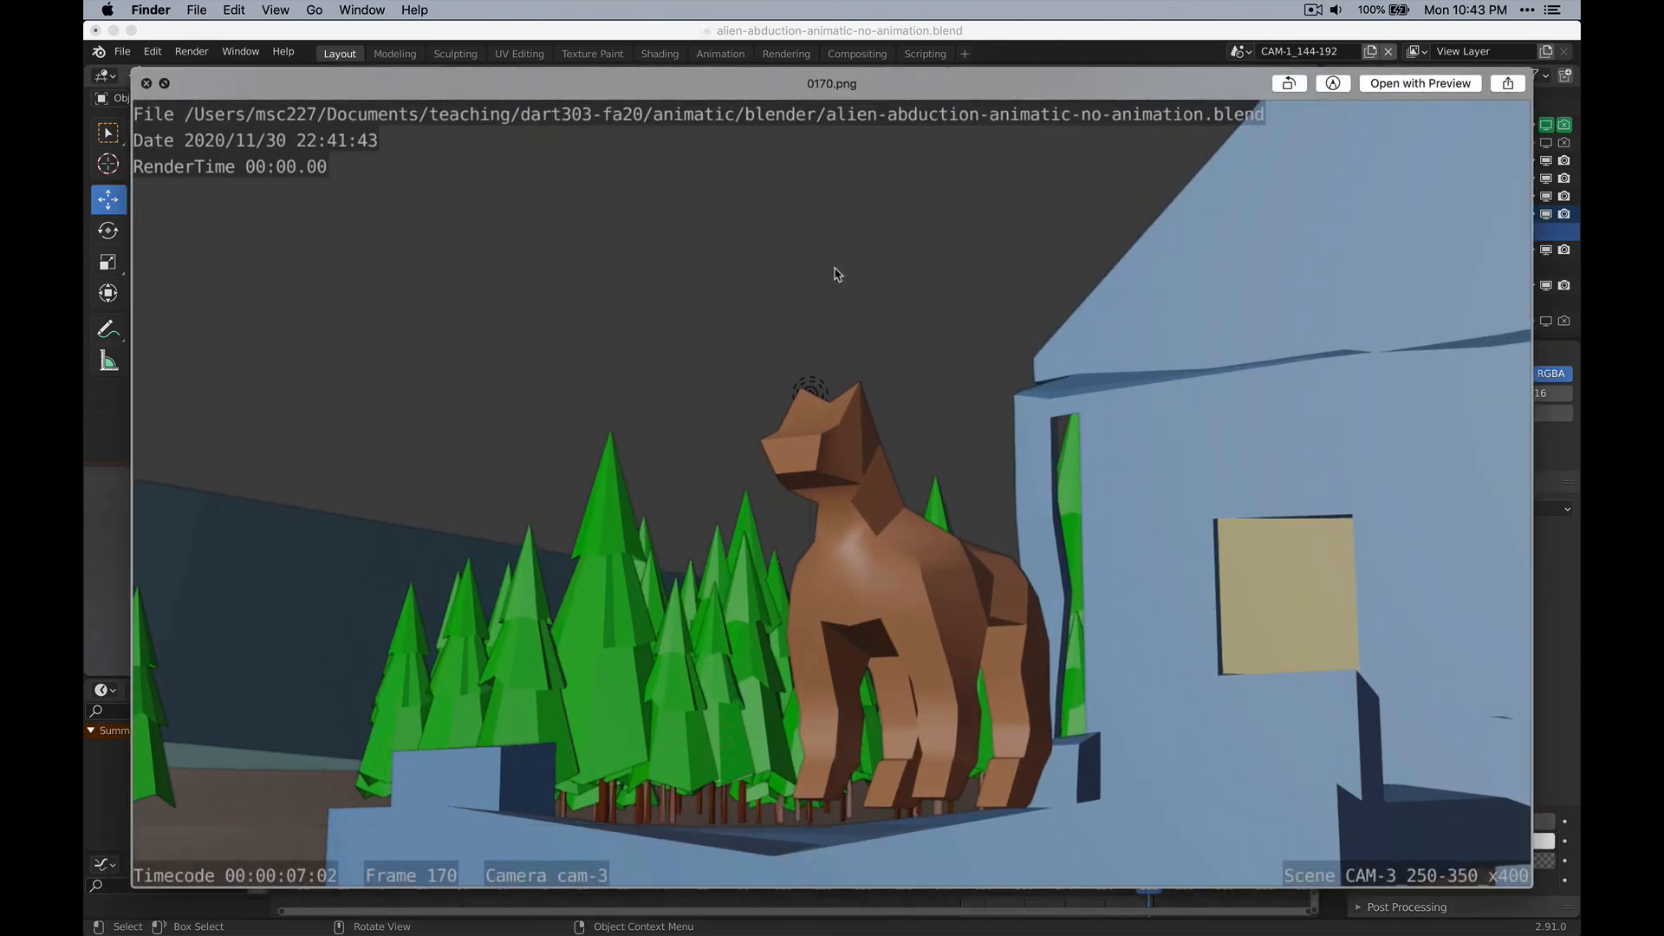
{"action": "key", "text": "space"}
{"action": "key", "text": "super+Tab"}
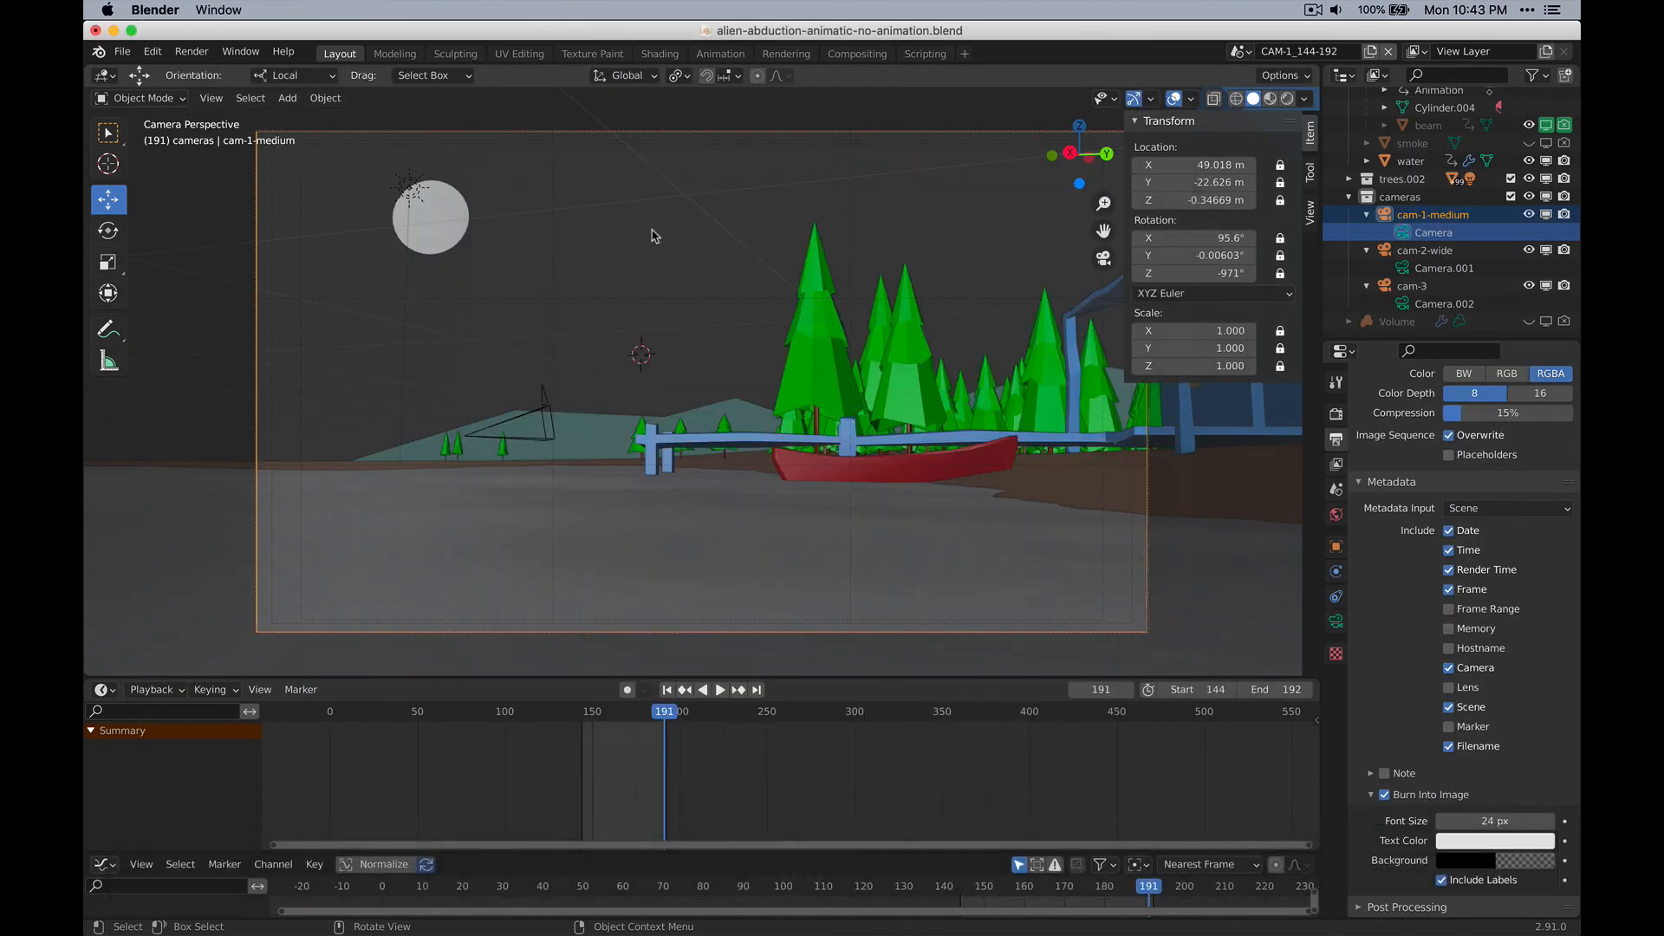
{"action": "key", "text": "super+Tab"}
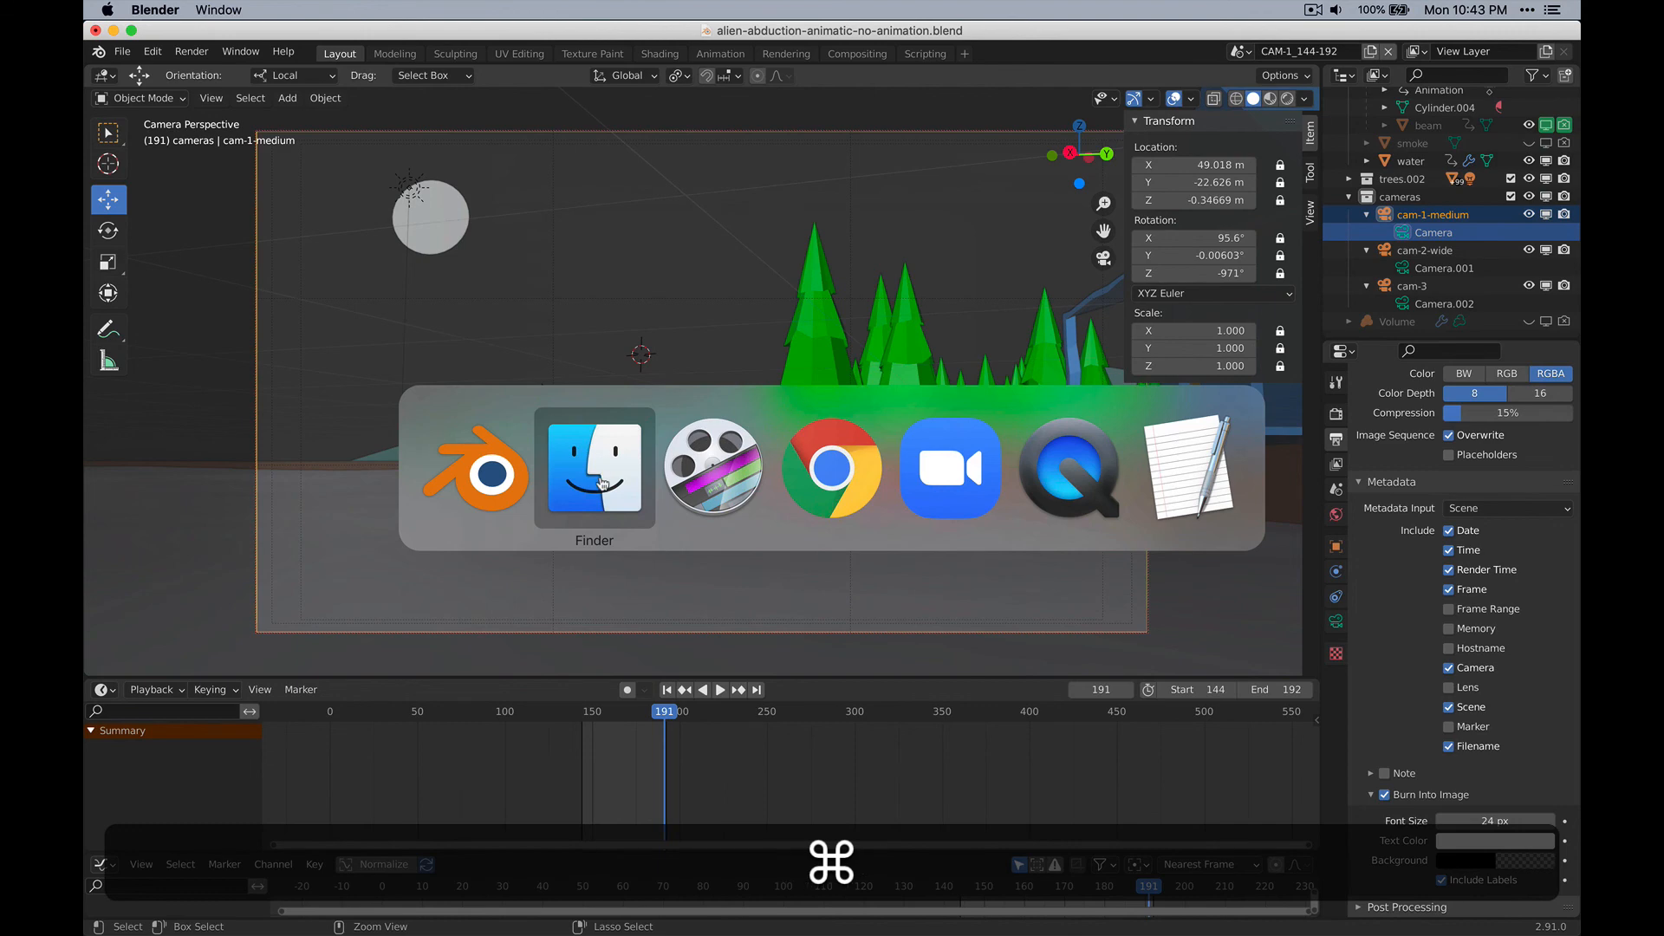
{"action": "left_click", "coordinate": [489, 461]}
{"action": "key", "text": "super+Tab"}
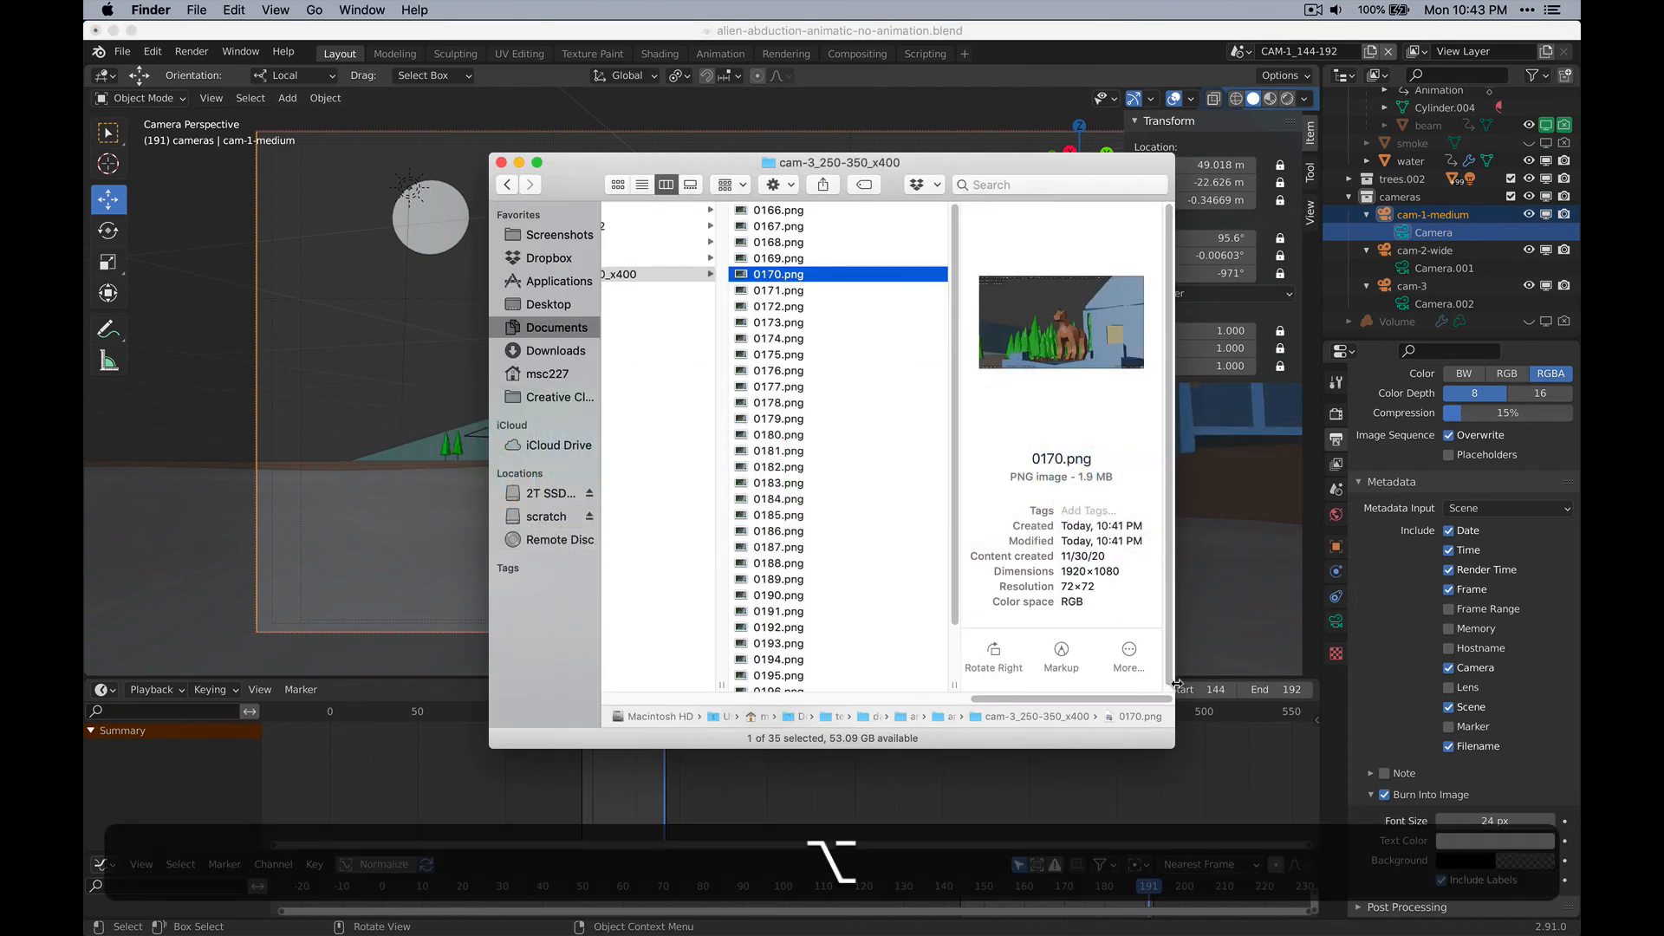
Widen the Finder window, inspect frame 0008.png in the cam-1_1-144 folder, and return to the animatic-2 folder.
{"action": "left_click_drag", "start_coordinate": [1175, 689], "coordinate": [1368, 686], "text": "alt"}
{"action": "left_click", "coordinate": [777, 213]}
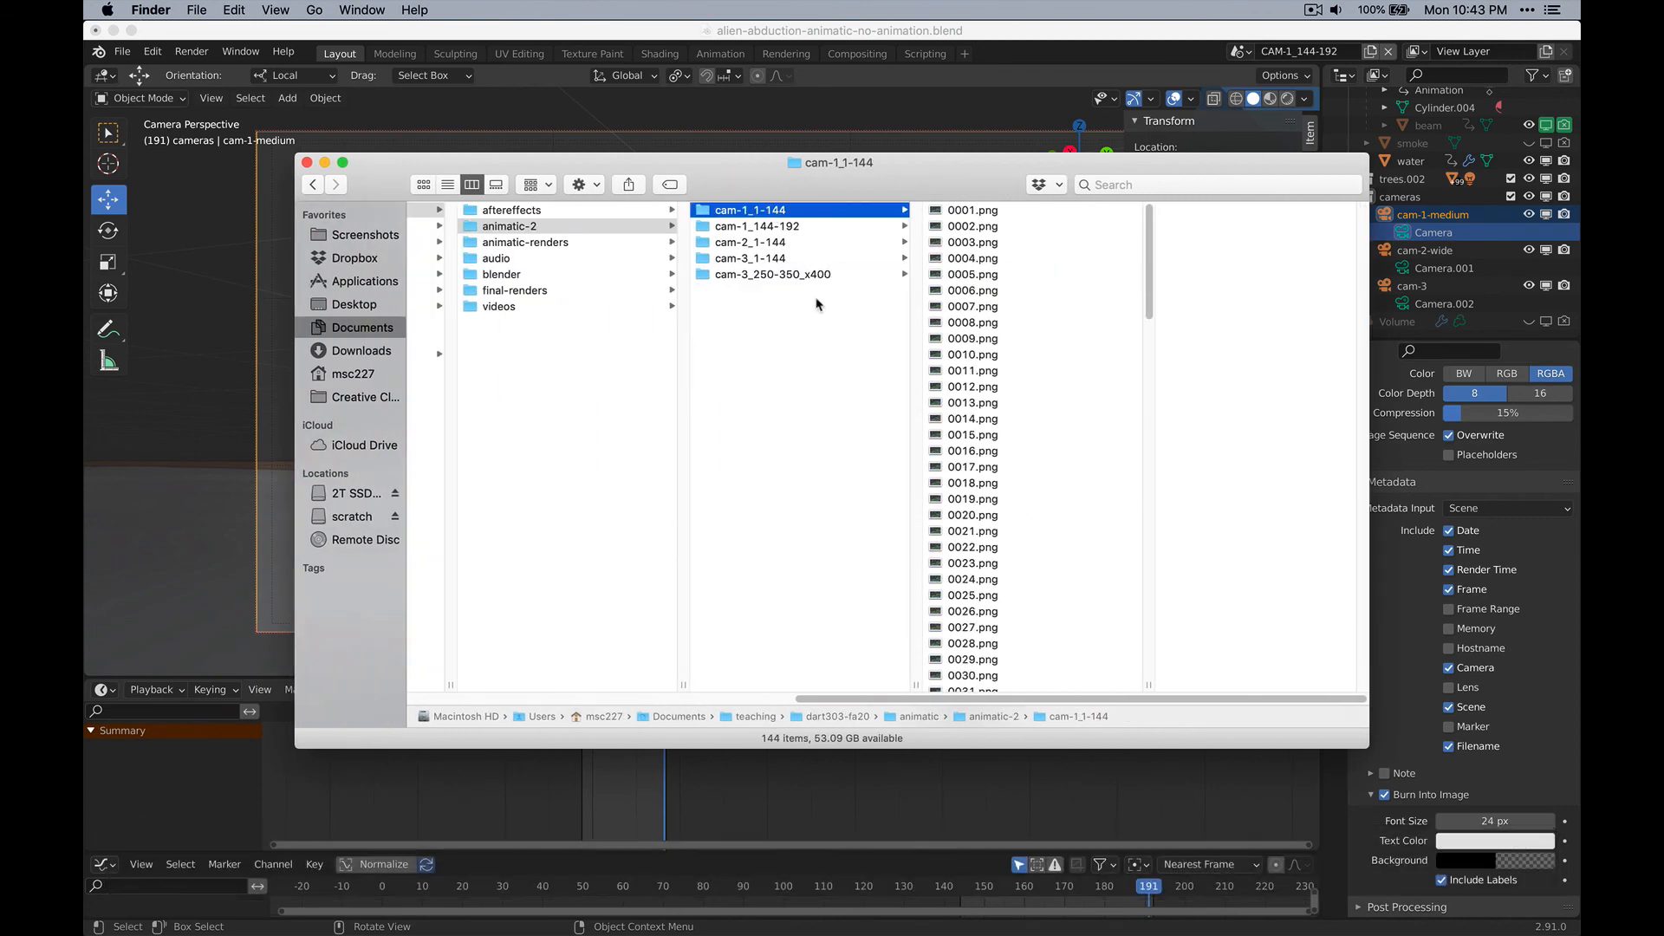
{"action": "left_click", "coordinate": [970, 214]}
{"action": "left_click", "coordinate": [962, 322]}
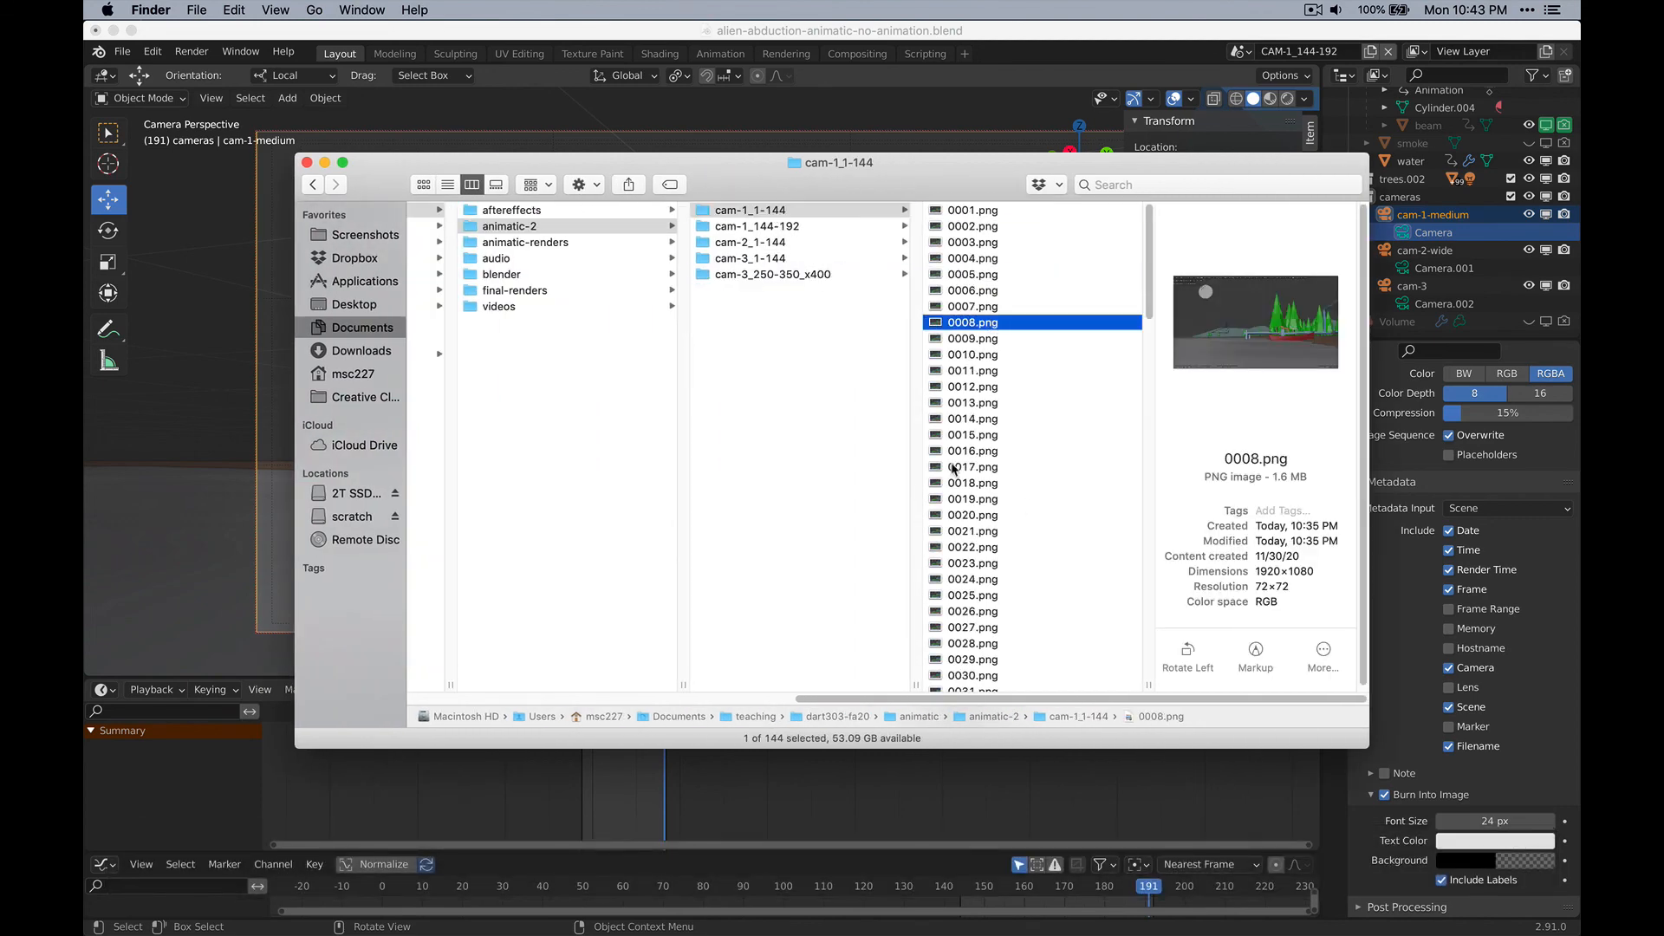
{"action": "left_click", "coordinate": [853, 303]}
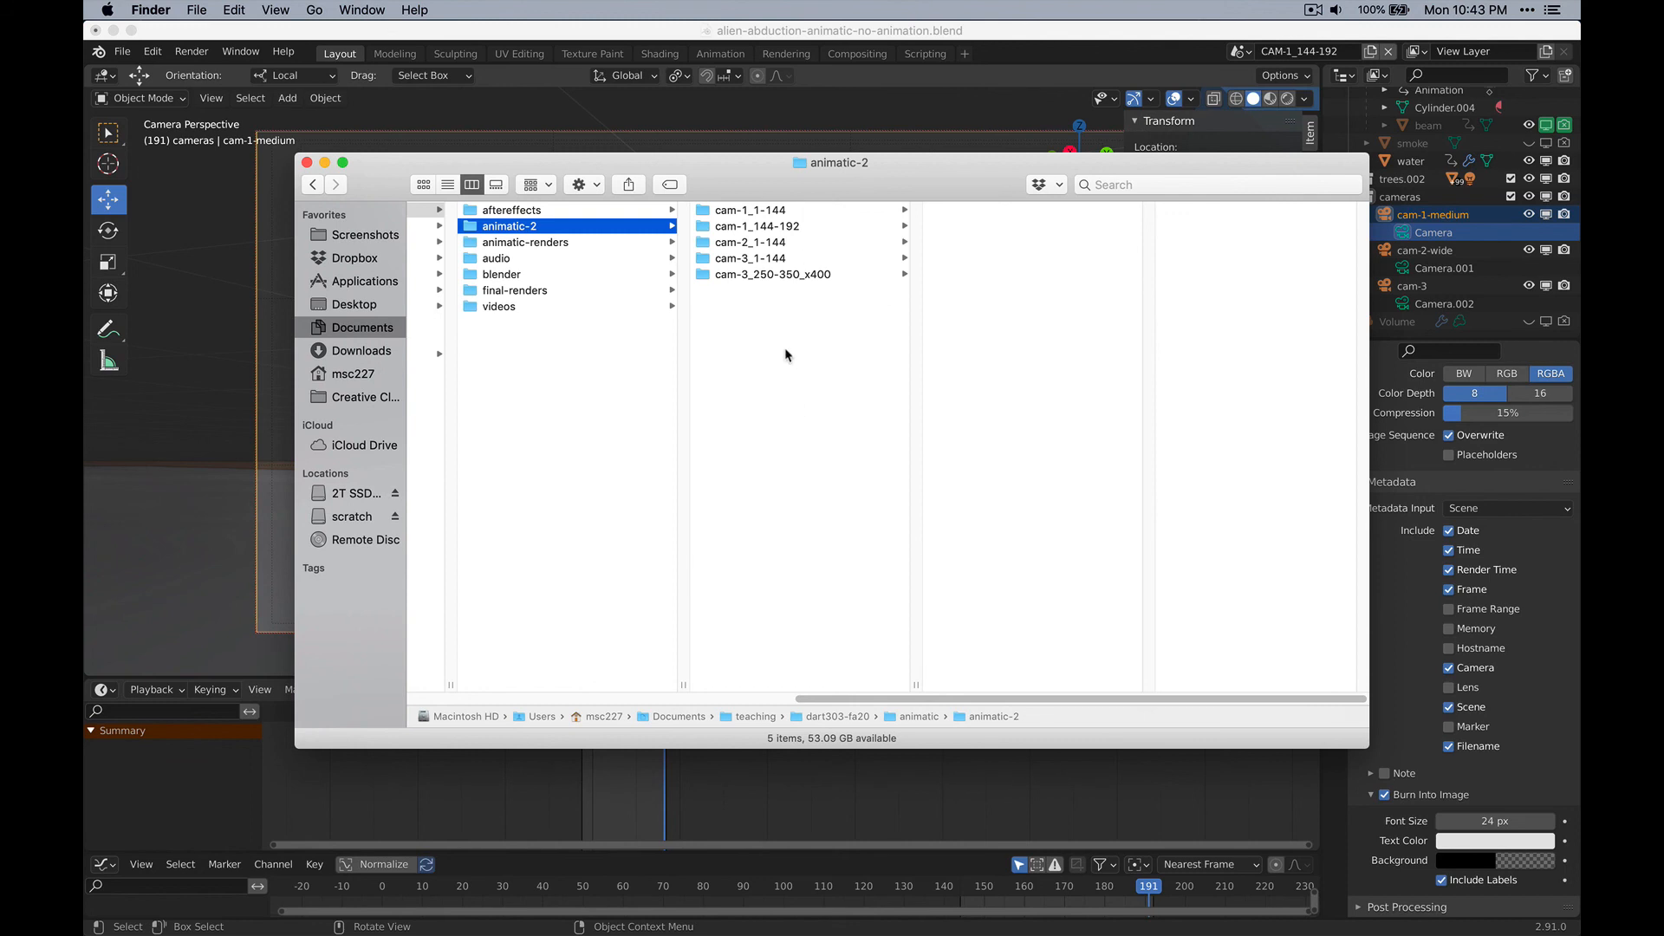